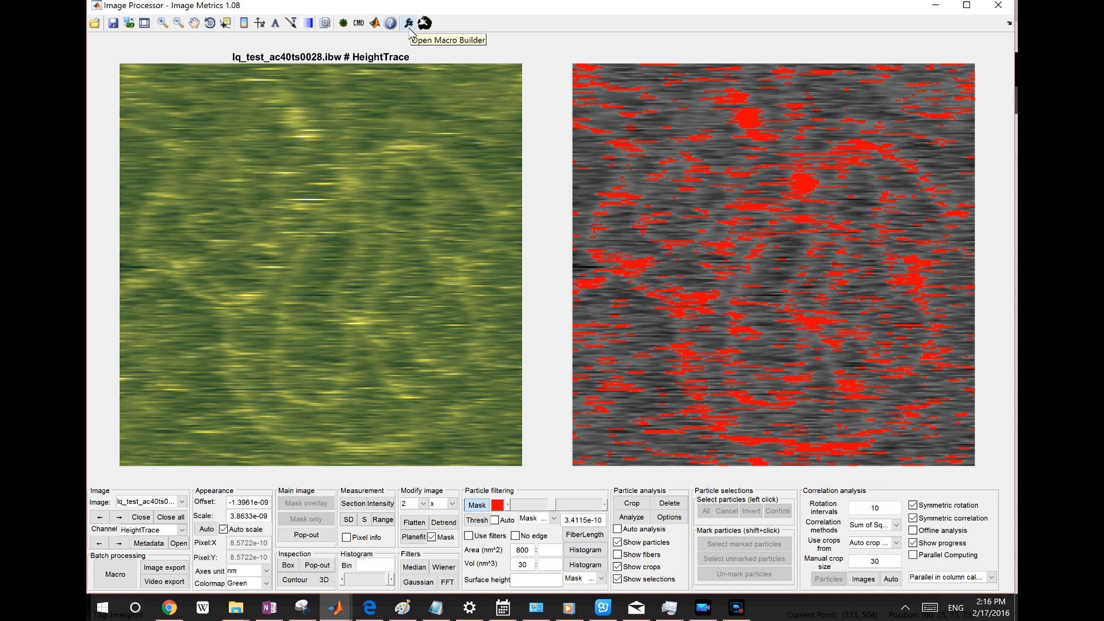
# Open the Macro Builder and create a new macro
pyautogui.click(410, 25)
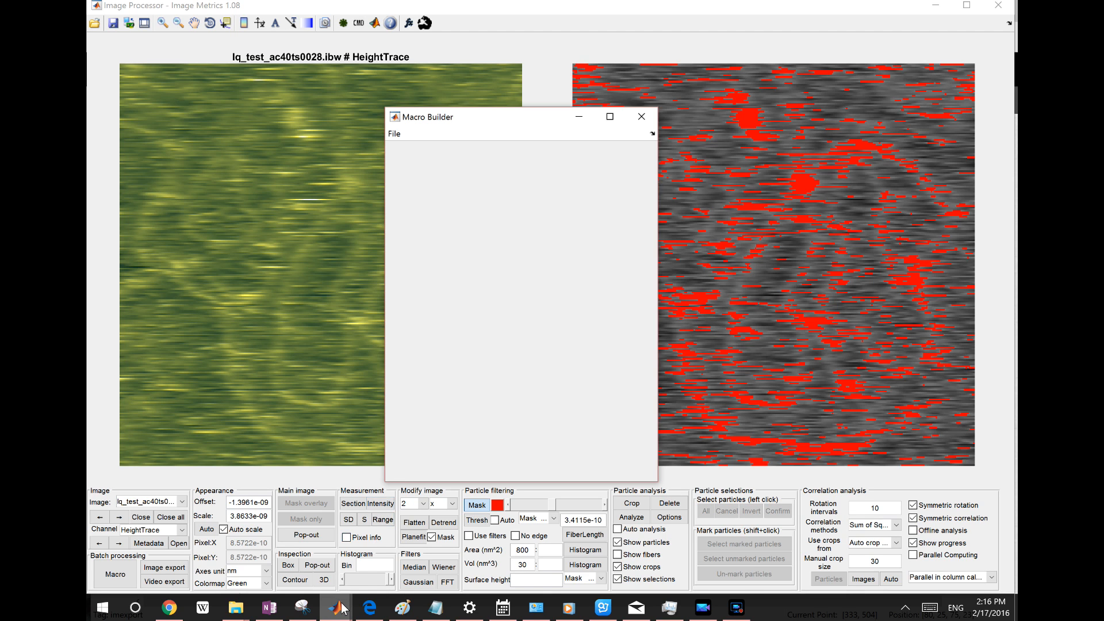
pyautogui.moveTo(344, 609)
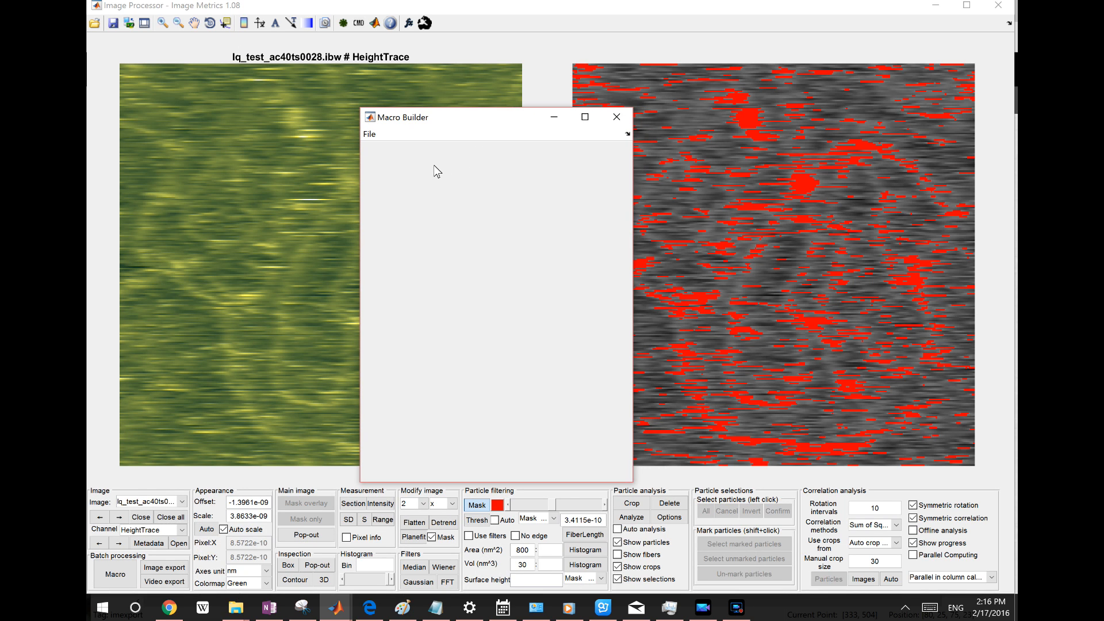
pyautogui.click(369, 134)
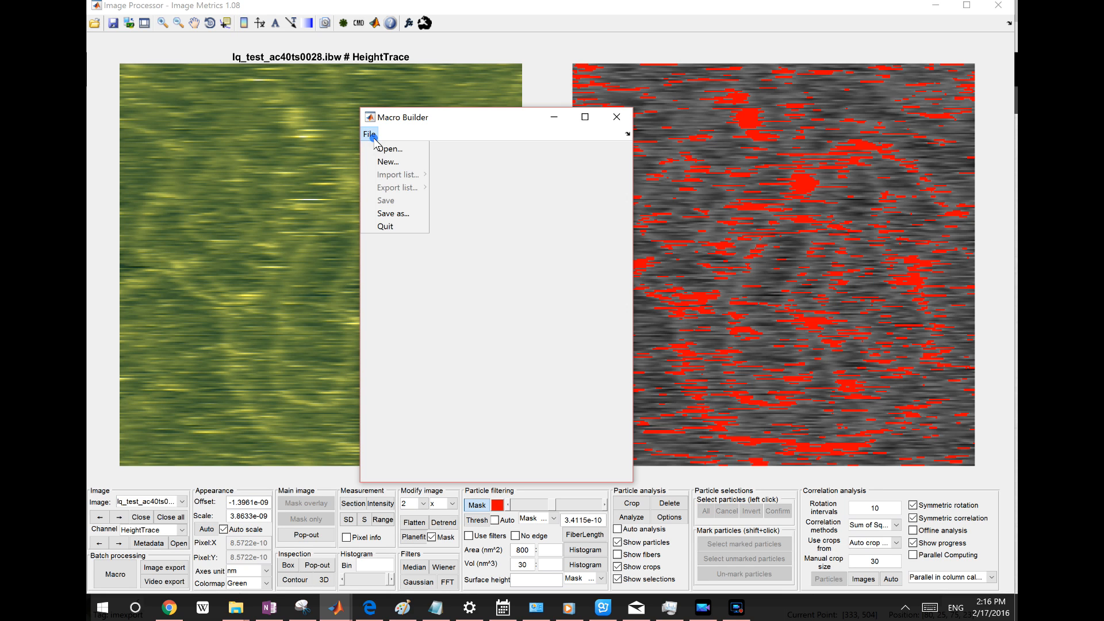
pyautogui.click(397, 162)
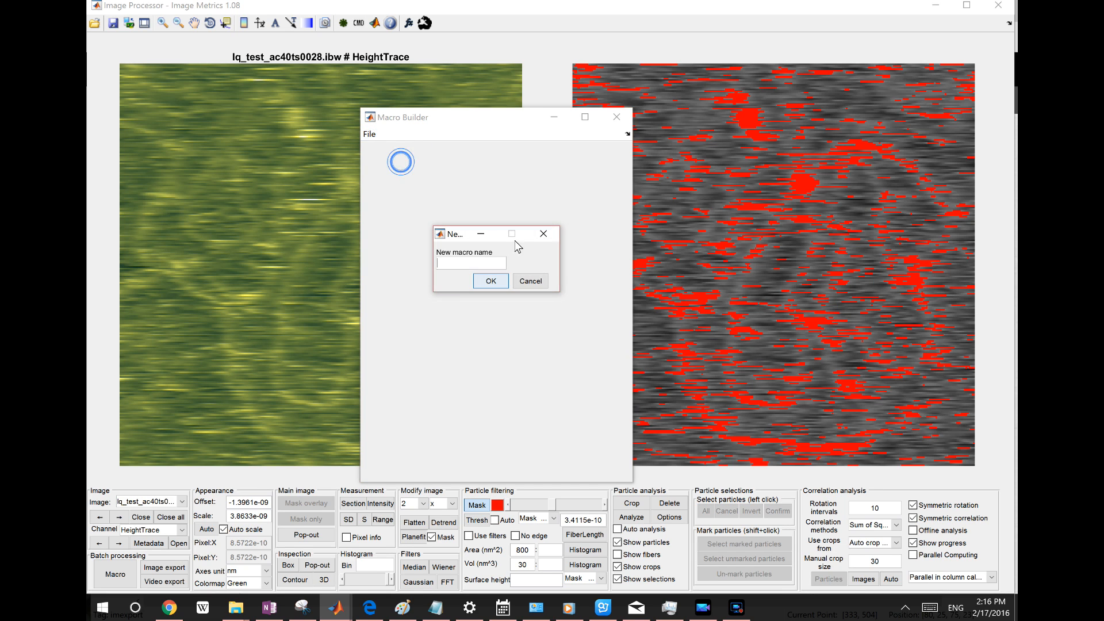
pyautogui.click(492, 280)
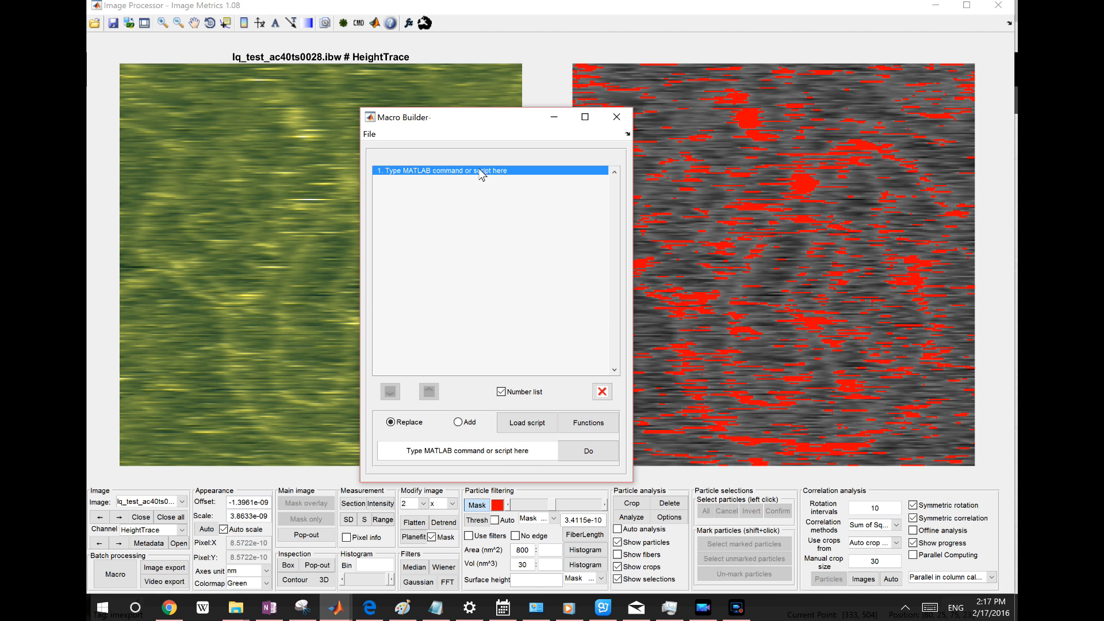
# Move the Macro Builder window and widen it so that long commands fit in the list
pyautogui.click(468, 453)
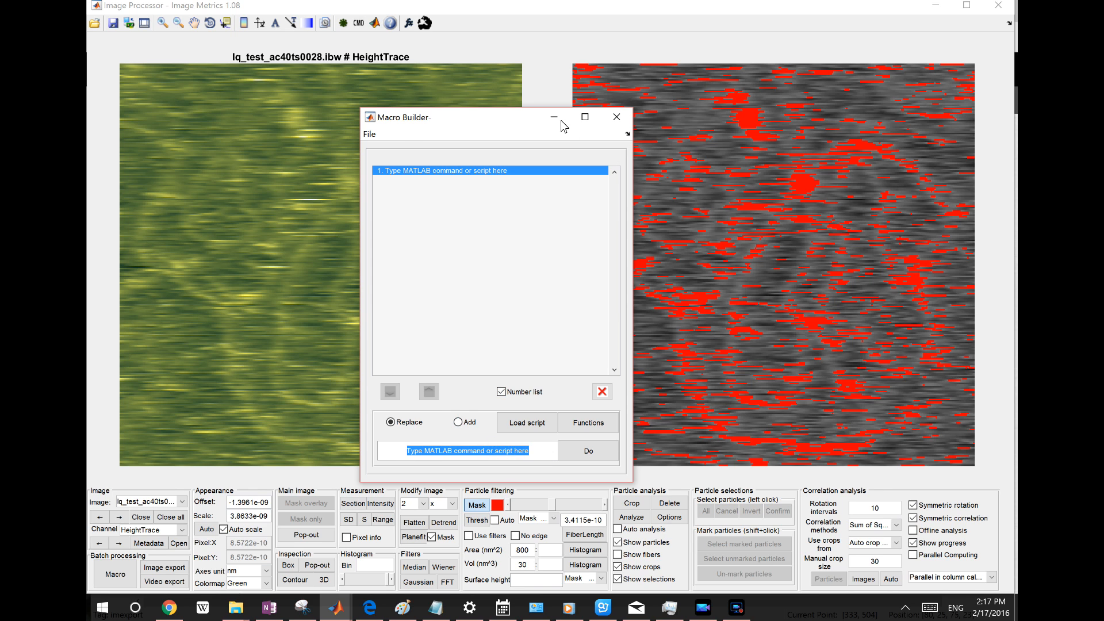
pyautogui.moveTo(563, 125); pyautogui.dragTo(483, 118)
pyautogui.moveTo(555, 202); pyautogui.dragTo(814, 211)
pyautogui.click(555, 453)
# Load the MATLAB script txtscript from the Image Metrics Sources folder into the macro
pyautogui.click(598, 417)
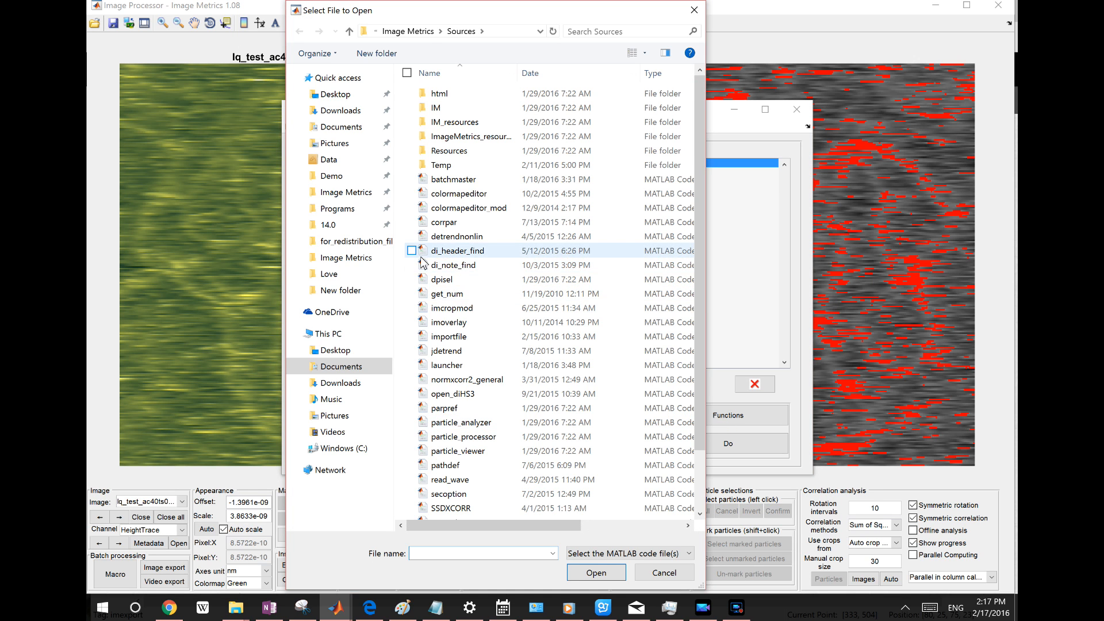
pyautogui.click(422, 34)
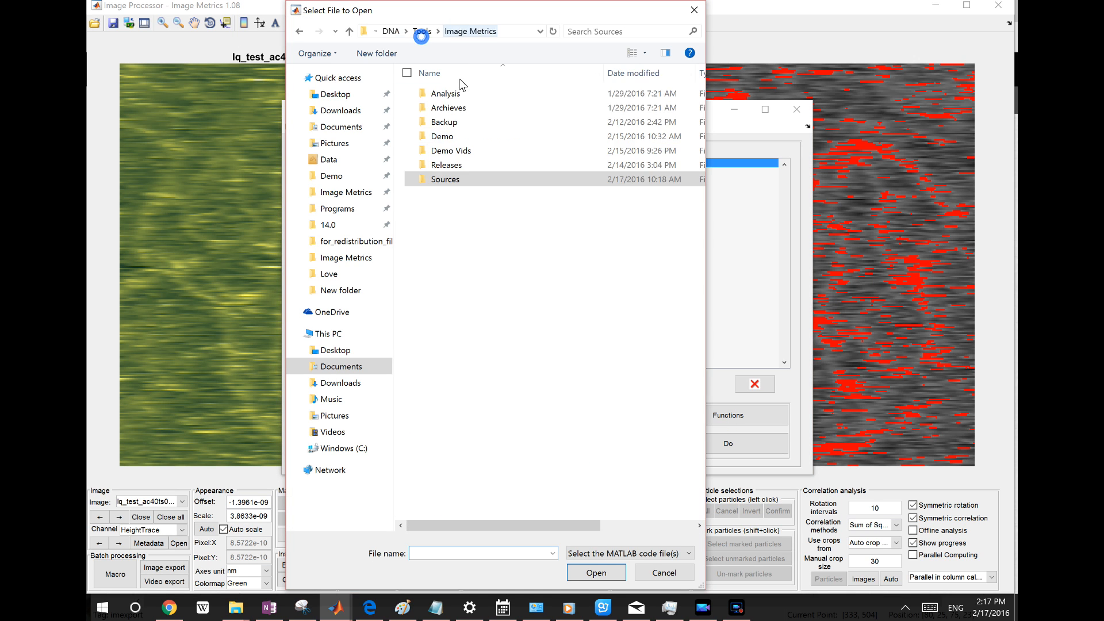
pyautogui.doubleClick(469, 136)
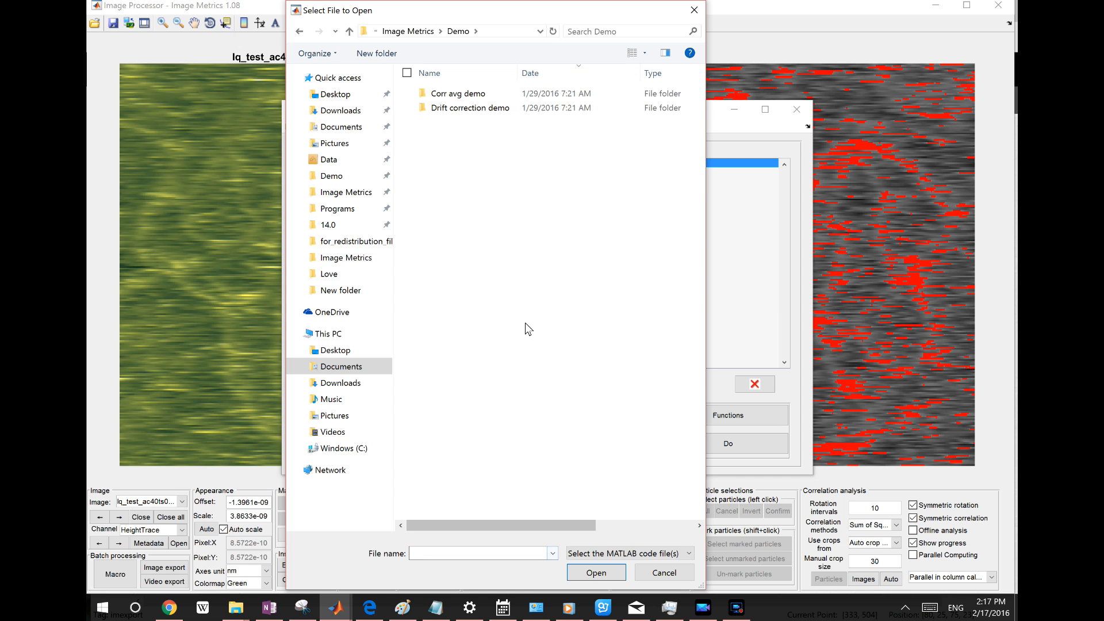
pyautogui.click(419, 36)
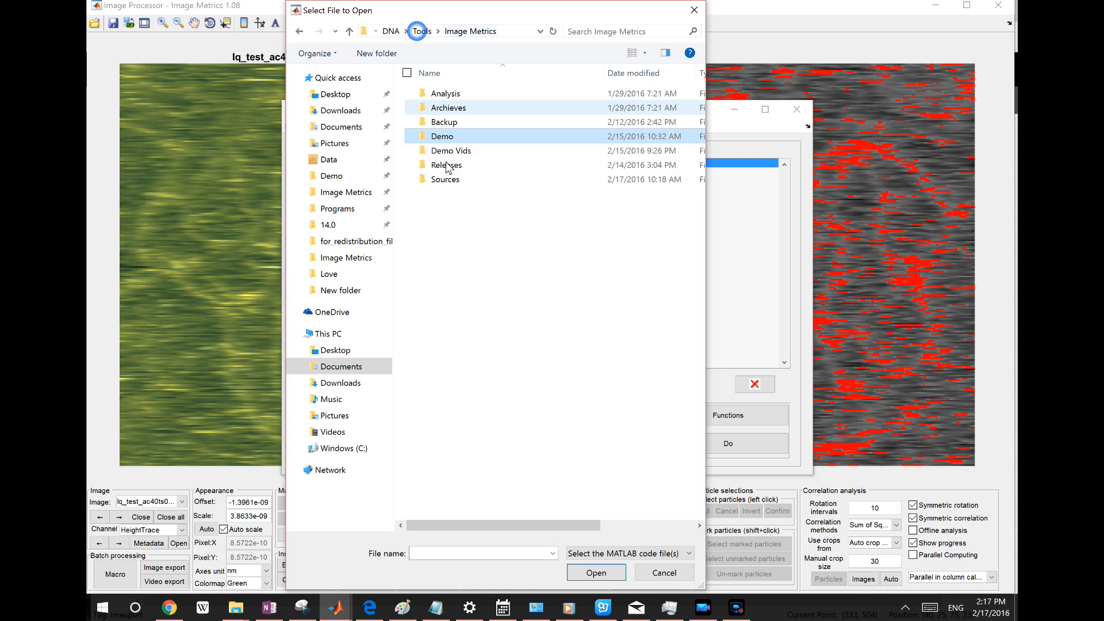
pyautogui.doubleClick(451, 179)
pyautogui.scroll(-2, 513, 330)
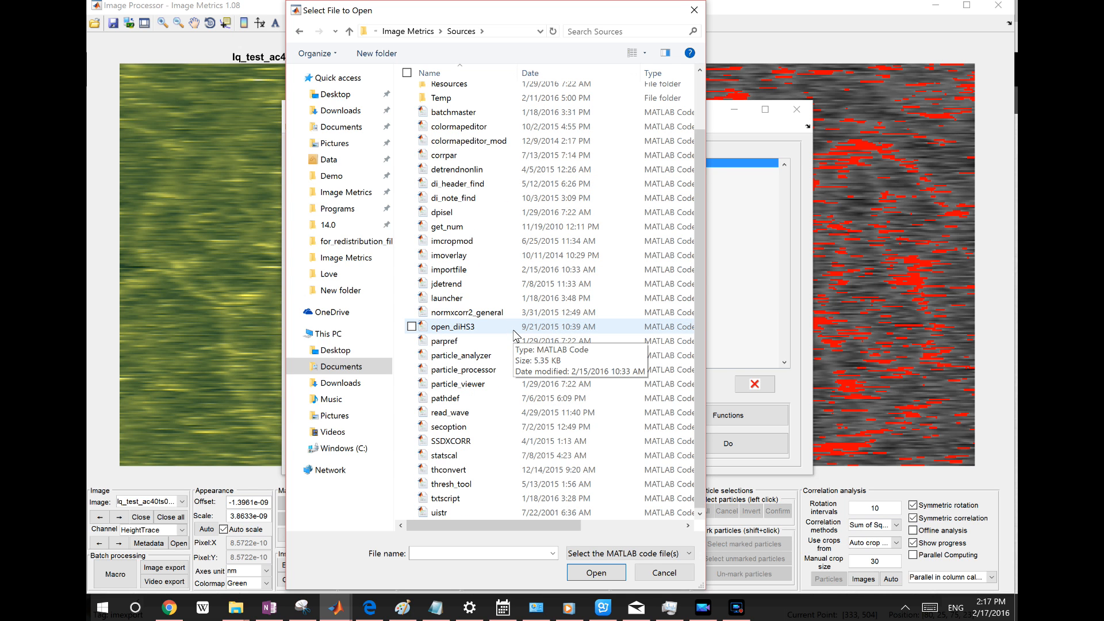
pyautogui.doubleClick(468, 503)
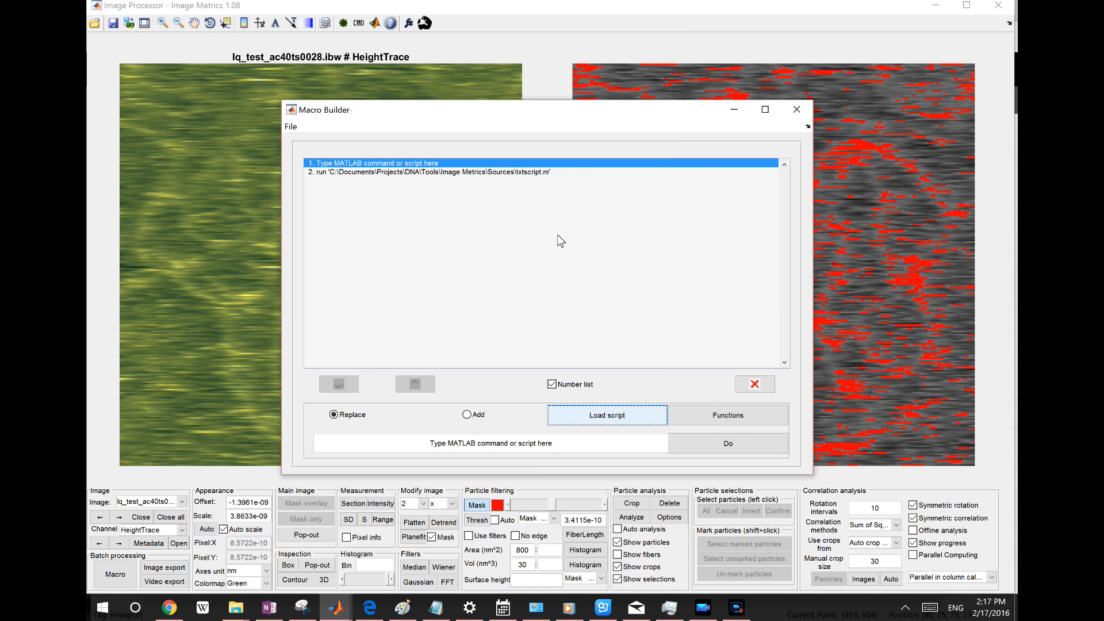
# Examine the placeholder entry and the txtscript run entry by selecting each in turn and checking its editable command text
pyautogui.click(332, 173)
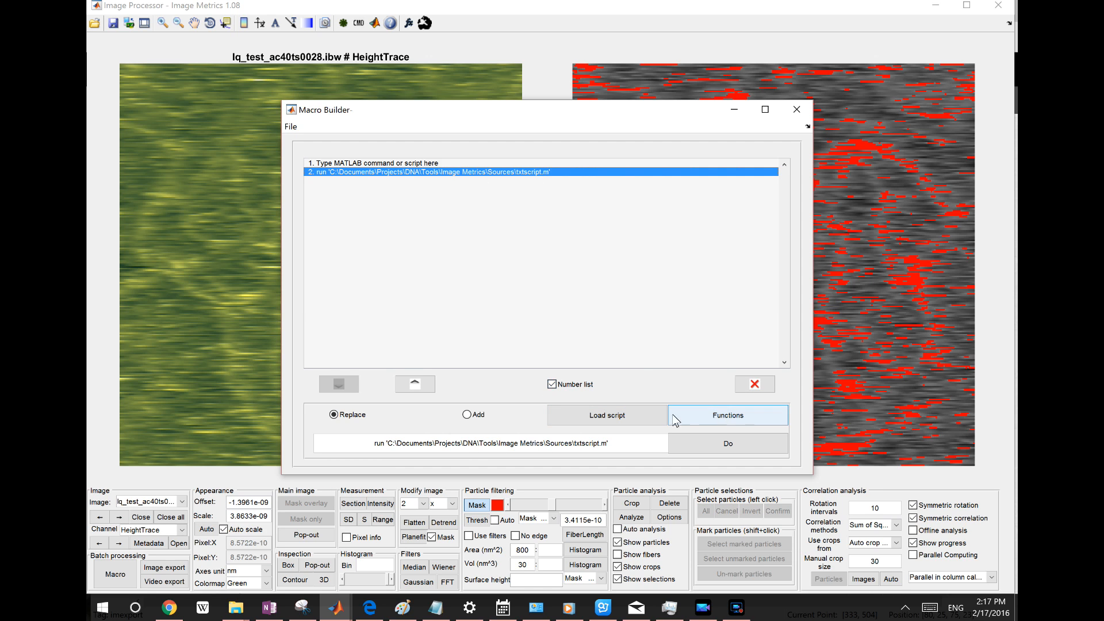
pyautogui.click(617, 448)
pyautogui.click(367, 445)
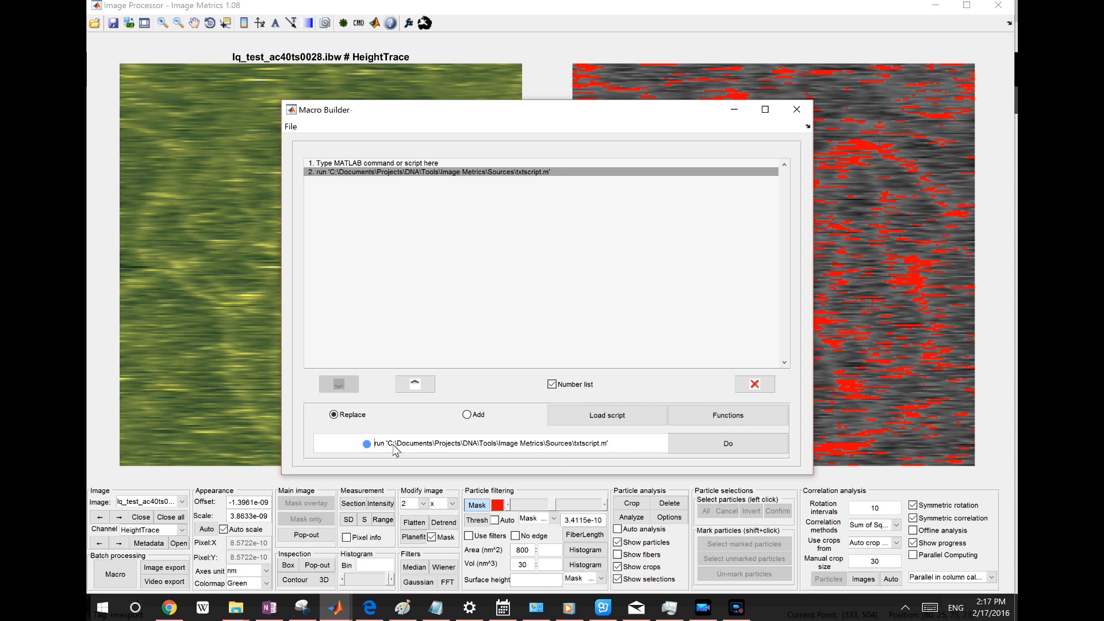
pyautogui.moveTo(393, 446); pyautogui.dragTo(636, 451)
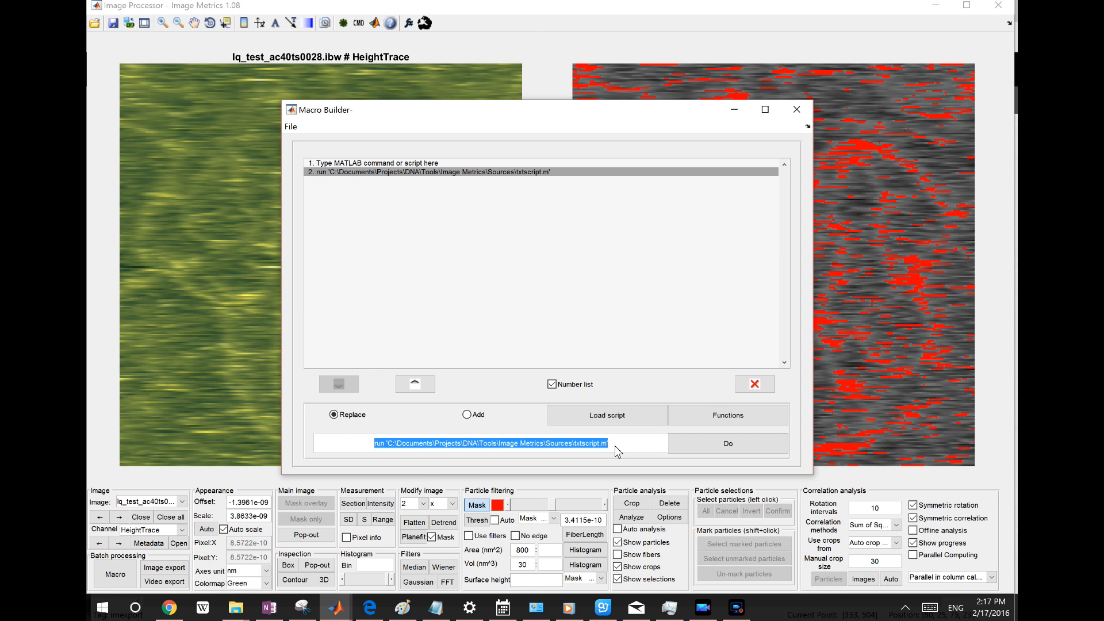
pyautogui.click(389, 164)
pyautogui.click(397, 172)
pyautogui.click(395, 164)
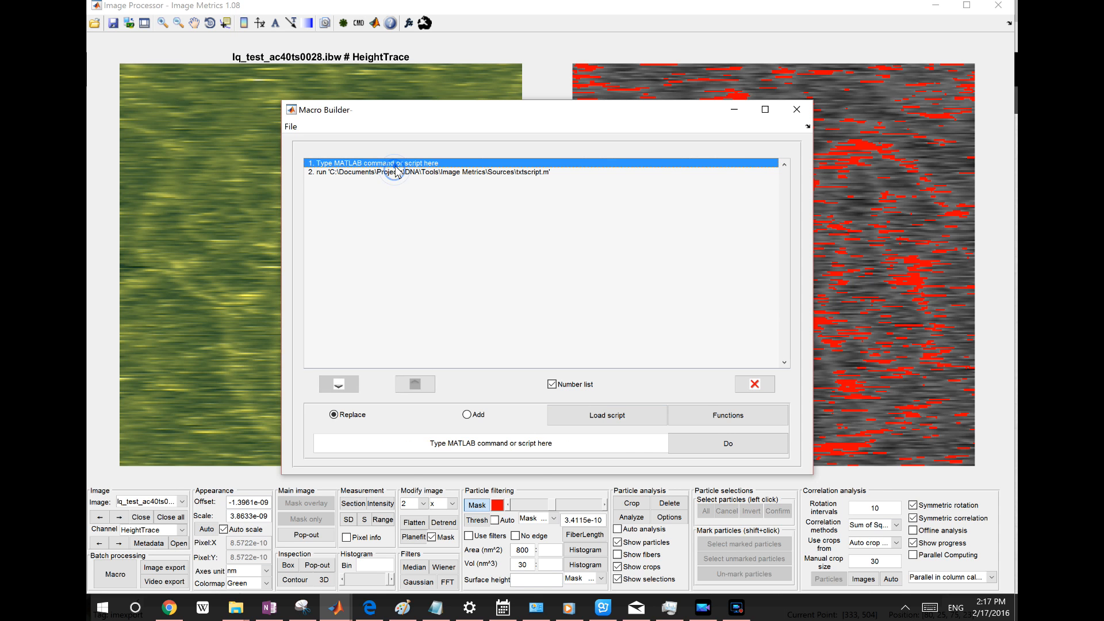
pyautogui.click(431, 172)
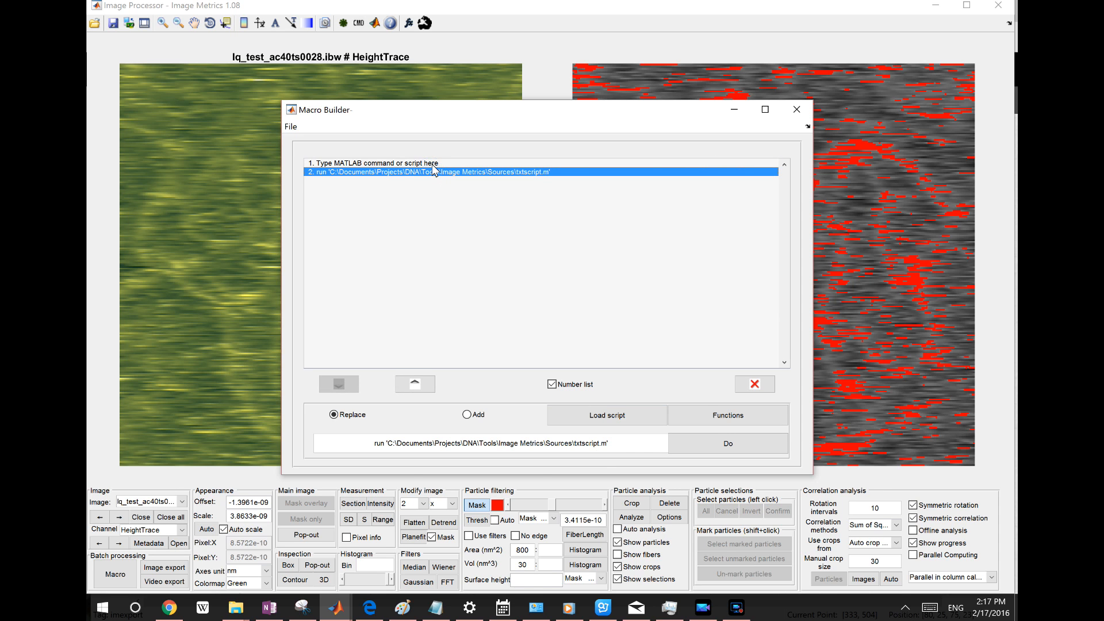
pyautogui.click(433, 166)
pyautogui.click(433, 172)
pyautogui.click(433, 165)
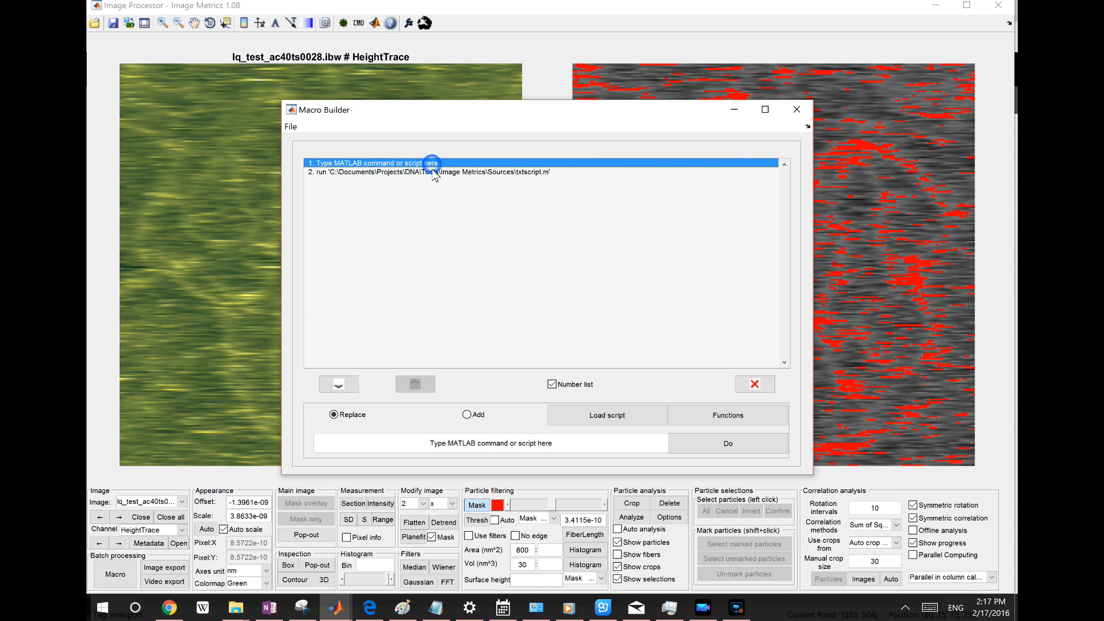
pyautogui.click(435, 172)
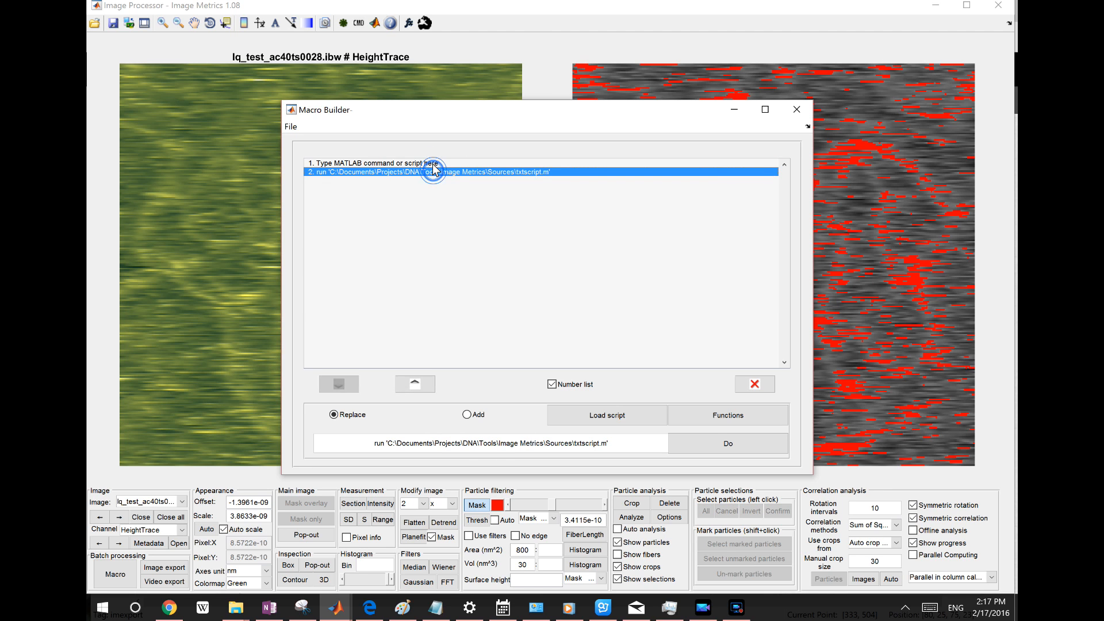
pyautogui.click(434, 164)
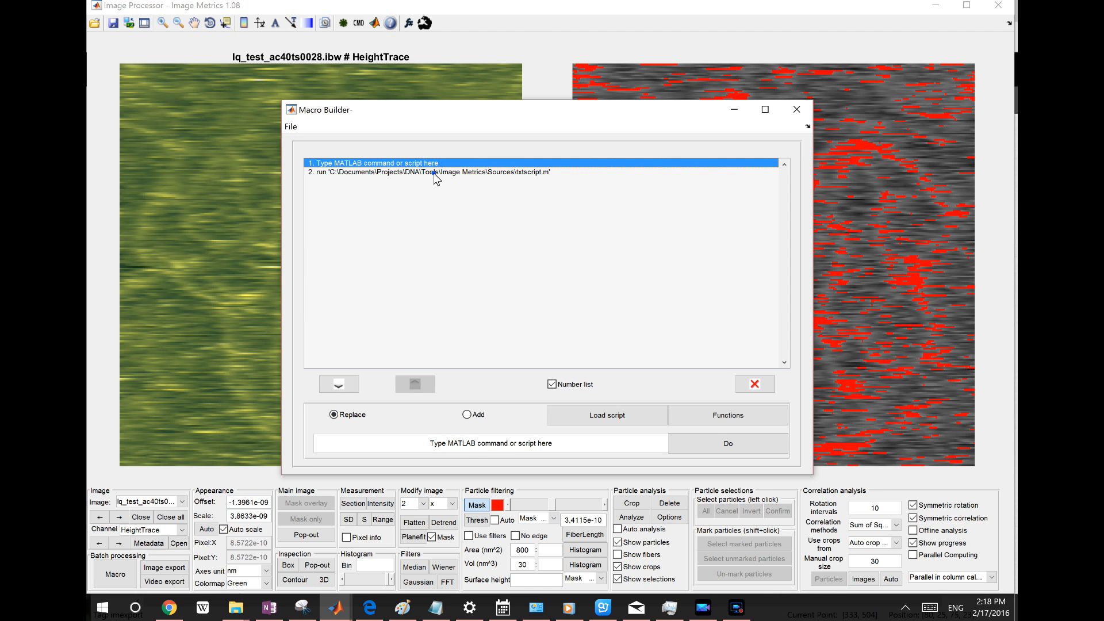
pyautogui.click(434, 172)
pyautogui.click(434, 164)
pyautogui.click(575, 449)
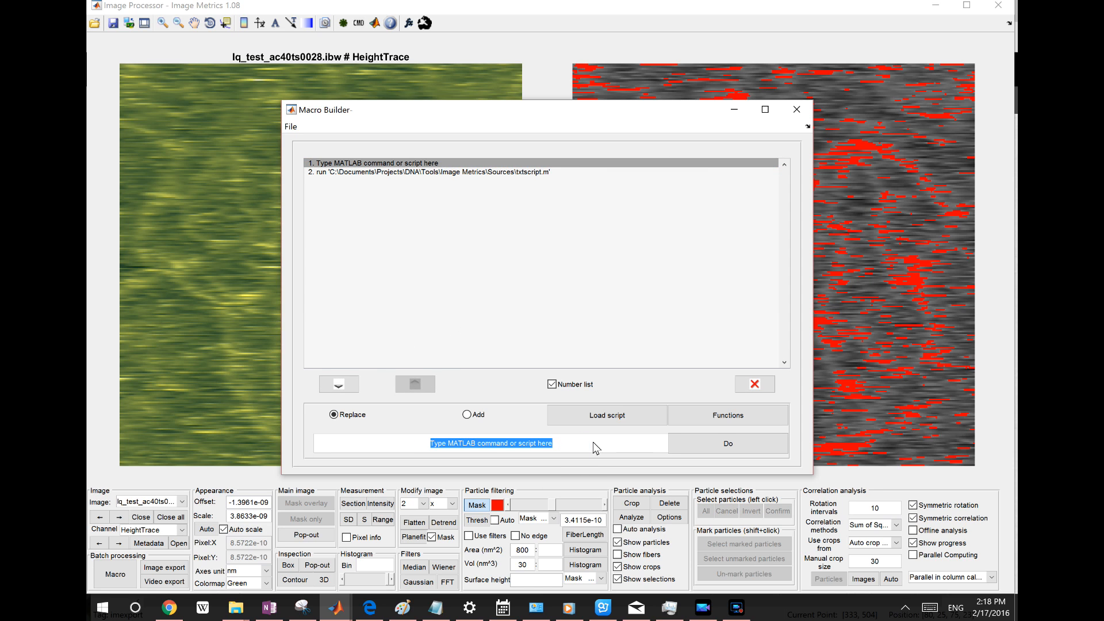
# Add the command "data = 1;" as a new entry directly below the placeholder, using Add mode
pyautogui.click(335, 415)
pyautogui.click(484, 415)
pyautogui.click(345, 416)
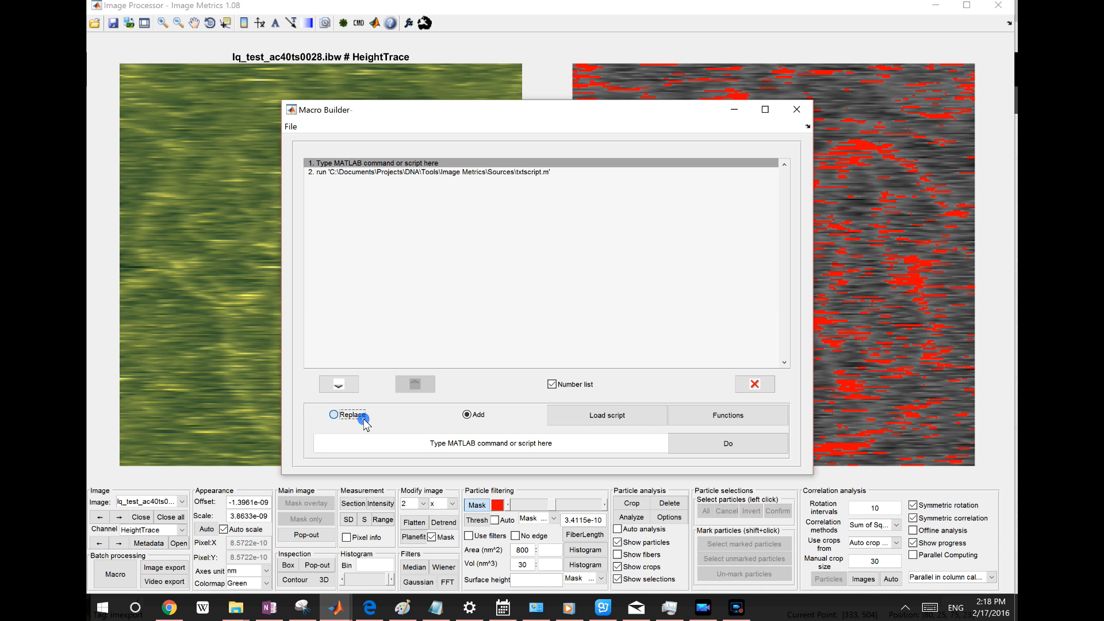
pyautogui.click(467, 415)
pyautogui.click(558, 442)
pyautogui.press('BackSpace')
pyautogui.press('BackSpace')
pyautogui.press('BackSpace')
pyautogui.press('BackSpace')
pyautogui.press('BackSpace')
pyautogui.press('BackSpace')
pyautogui.press('BackSpace')
pyautogui.press('BackSpace')
pyautogui.press('BackSpace')
pyautogui.press('BackSpace')
pyautogui.press('BackSpace')
pyautogui.press('BackSpace')
pyautogui.press('BackSpace')
pyautogui.press('BackSpace')
pyautogui.press('BackSpace')
pyautogui.press('BackSpace')
pyautogui.press('BackSpace')
pyautogui.press('BackSpace')
pyautogui.press('BackSpace')
pyautogui.press('BackSpace')
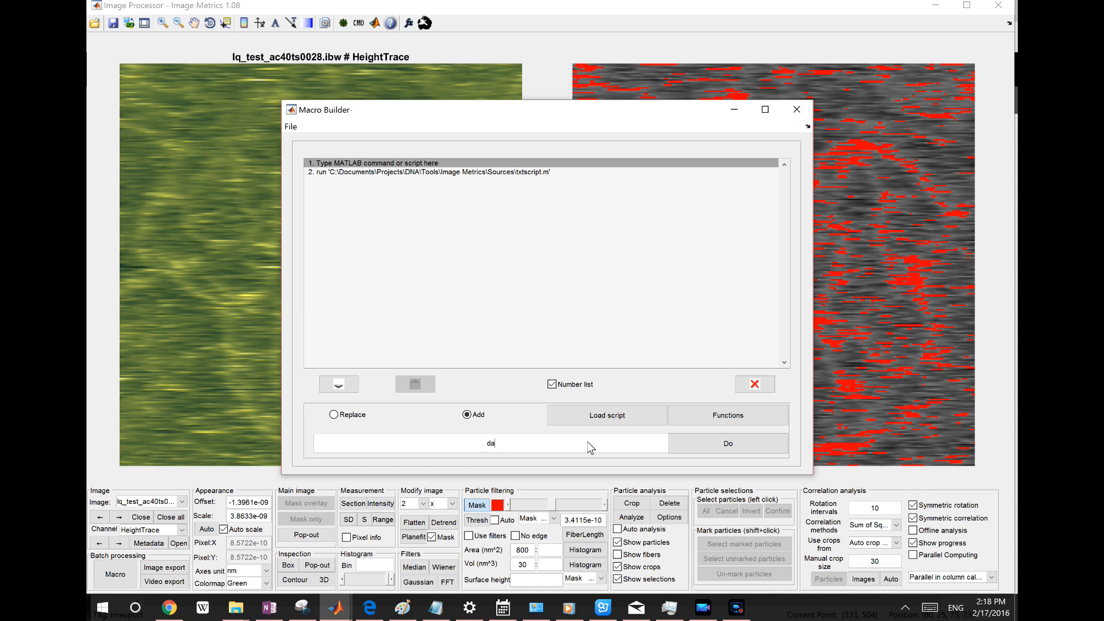
pyautogui.write('data = 1;')
pyautogui.press('Return')
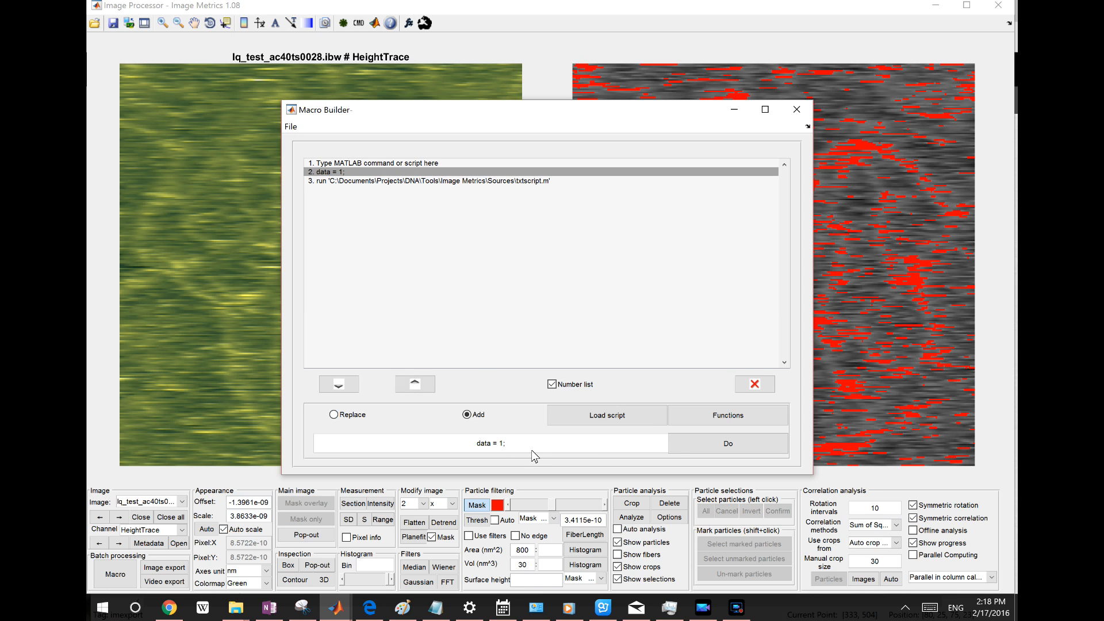
# Replace the placeholder text of the first macro entry with "data = 0;"
pyautogui.click(354, 163)
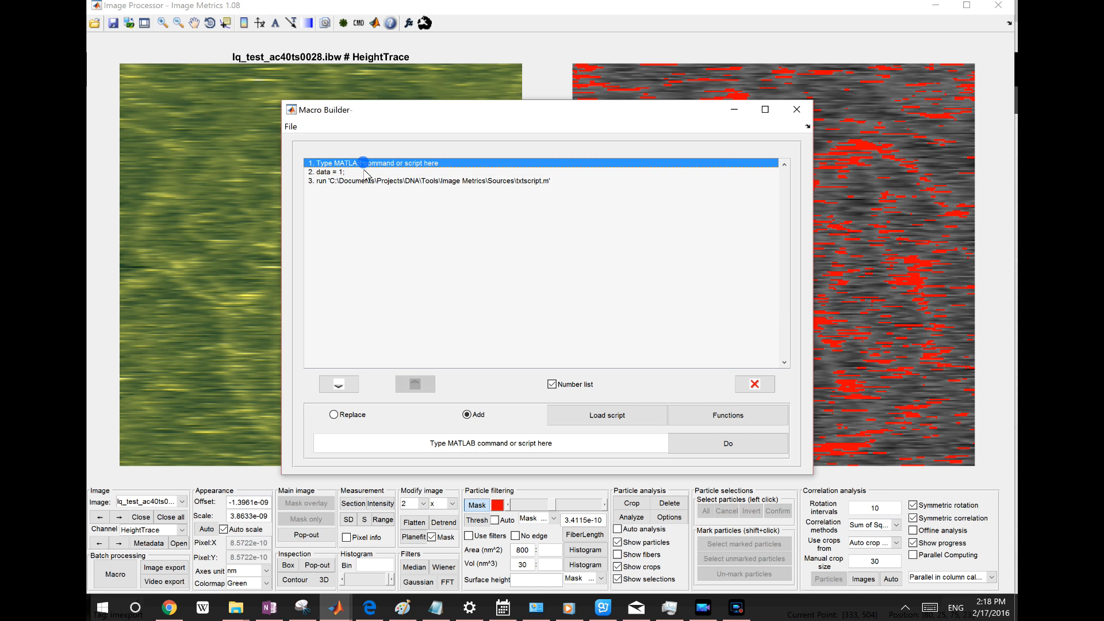
pyautogui.click(345, 414)
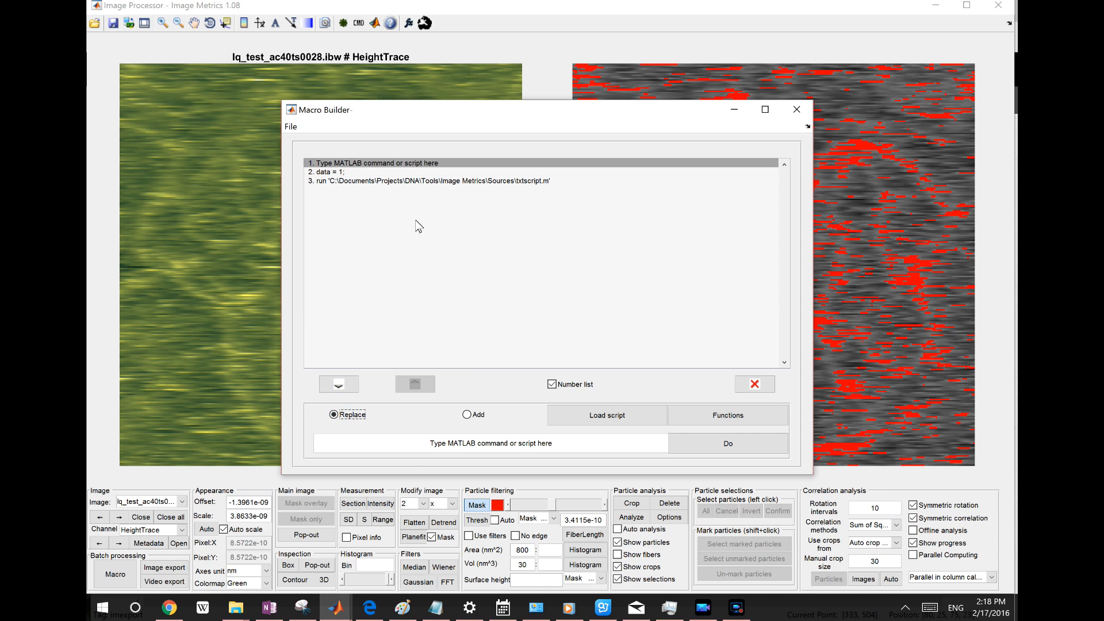
pyautogui.tripleClick(568, 442)
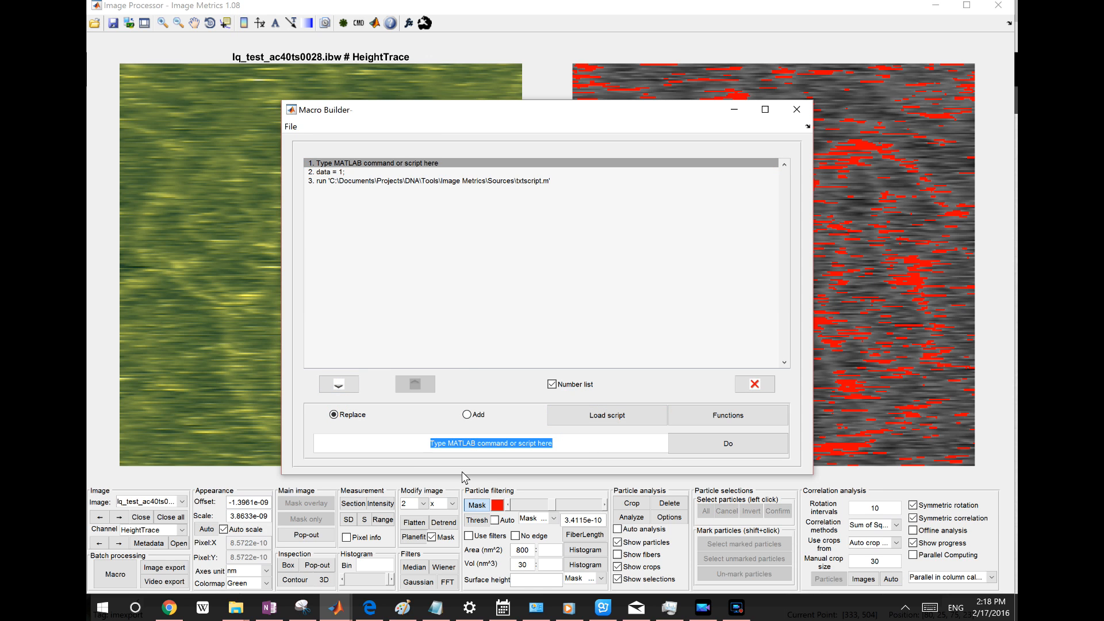
pyautogui.write('d')
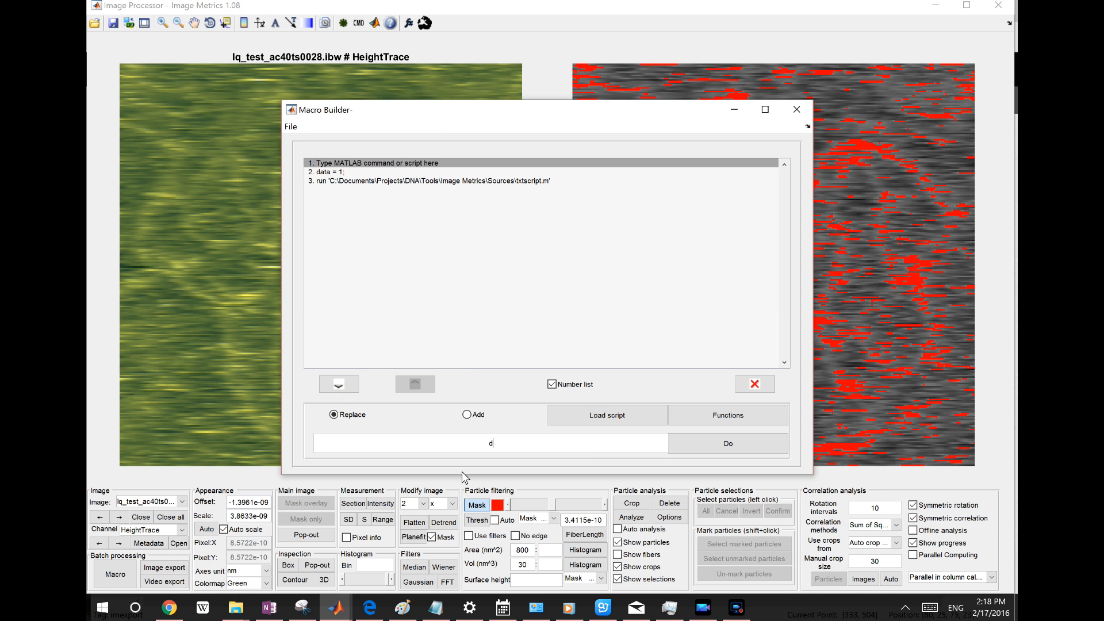
pyautogui.write('ata = 0;')
pyautogui.press('Return')
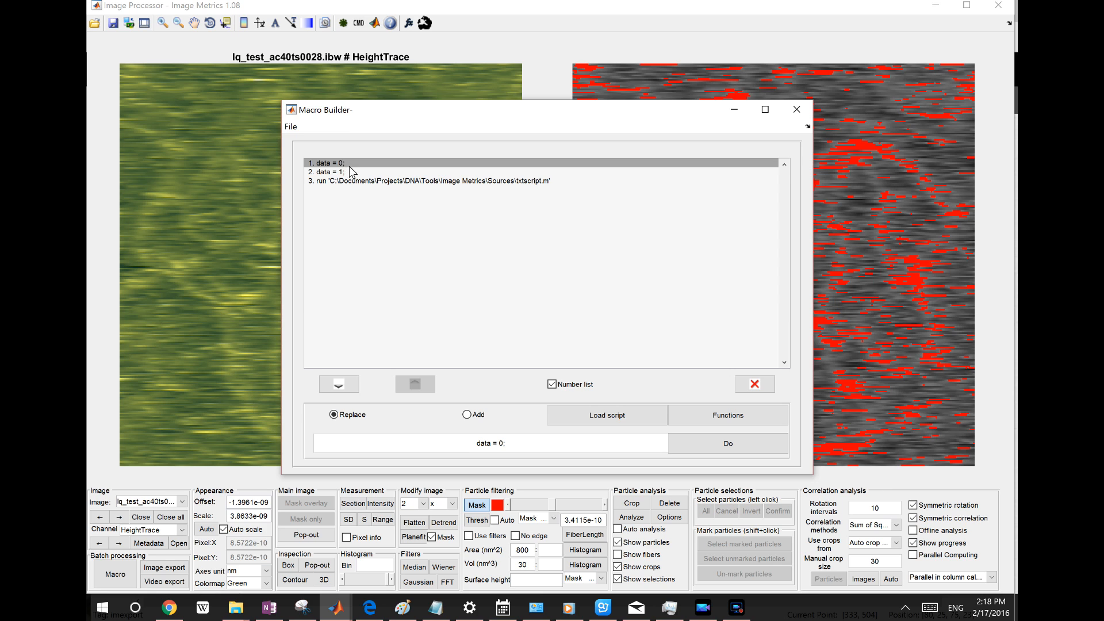
# Select the txtscript run entry and toggle the macro list's numbering off and back on
pyautogui.click(399, 175)
pyautogui.click(499, 269)
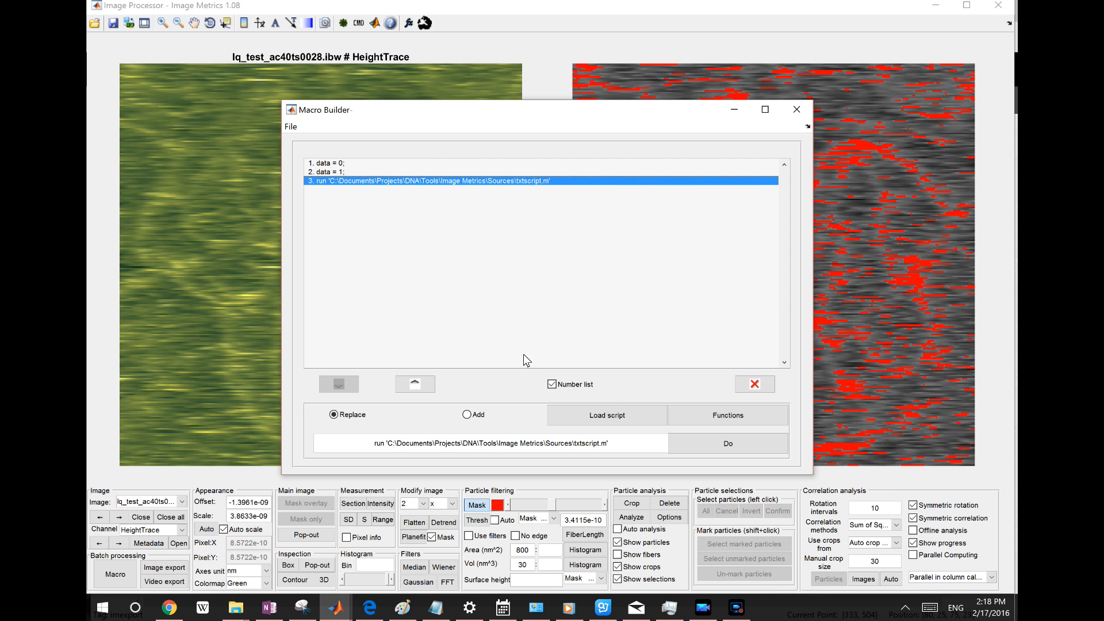
pyautogui.click(578, 384)
pyautogui.click(578, 384)
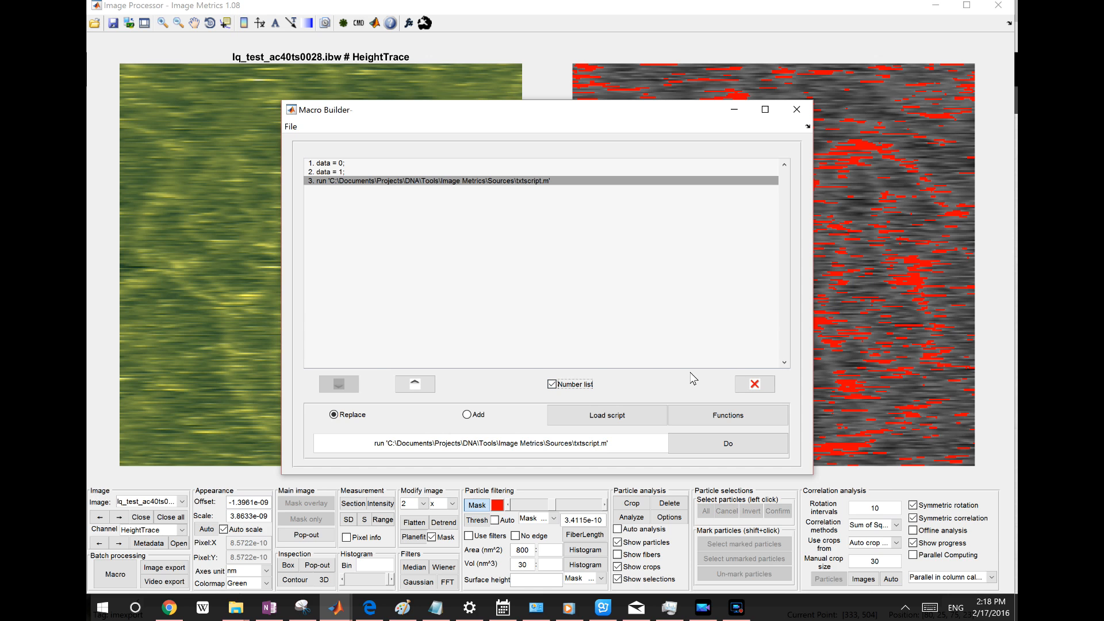
# Move the "data = 1;" entry down one position, below the txtscript run command
pyautogui.click(360, 172)
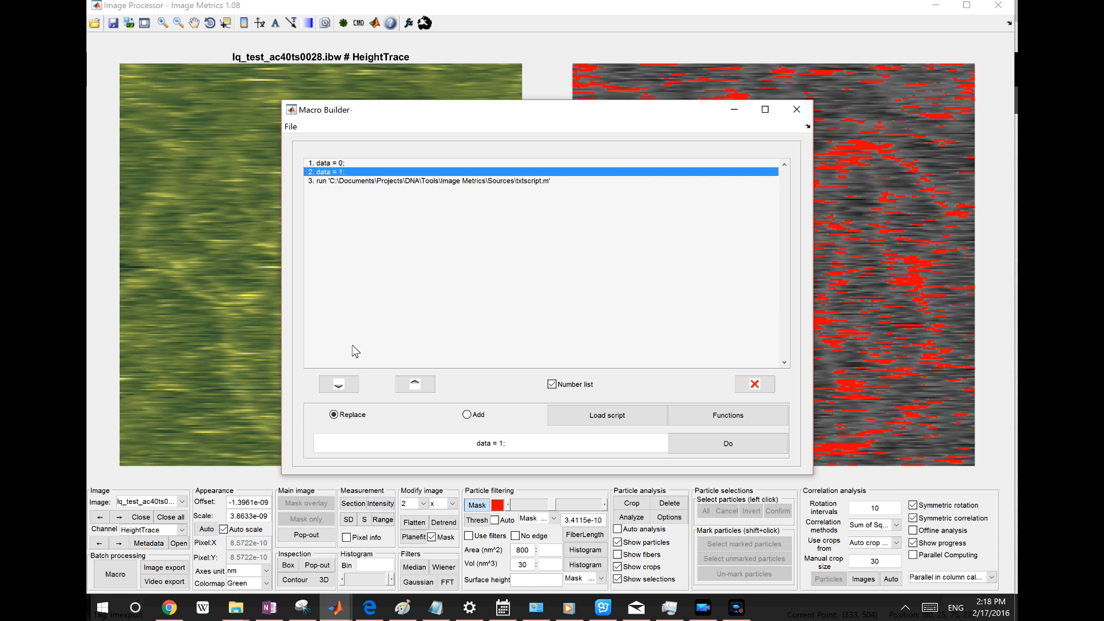
pyautogui.click(339, 385)
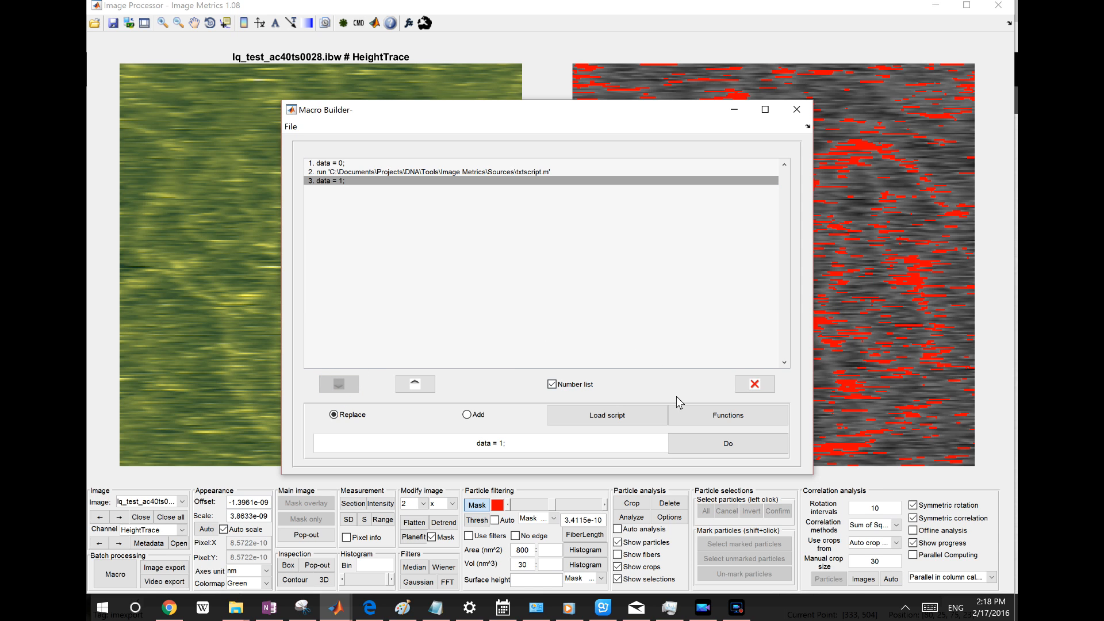
# Load the text script test.txt from the Image Metrics Demo folder as a new macro entry, filtering for txt code files, and select it
pyautogui.click(639, 415)
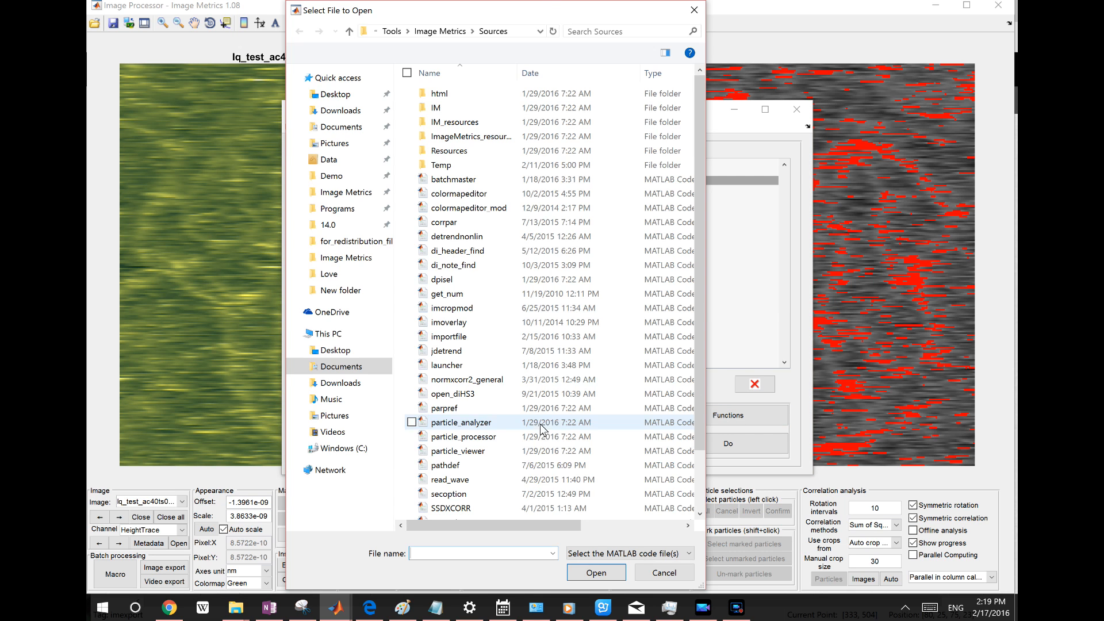
pyautogui.click(630, 553)
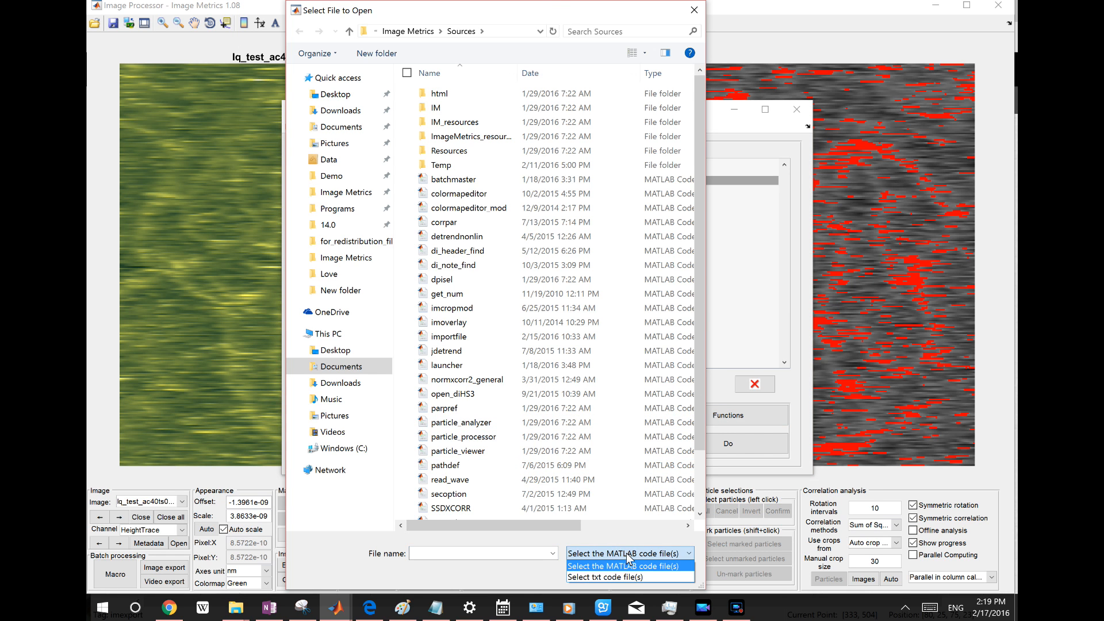
pyautogui.click(619, 577)
pyautogui.click(408, 31)
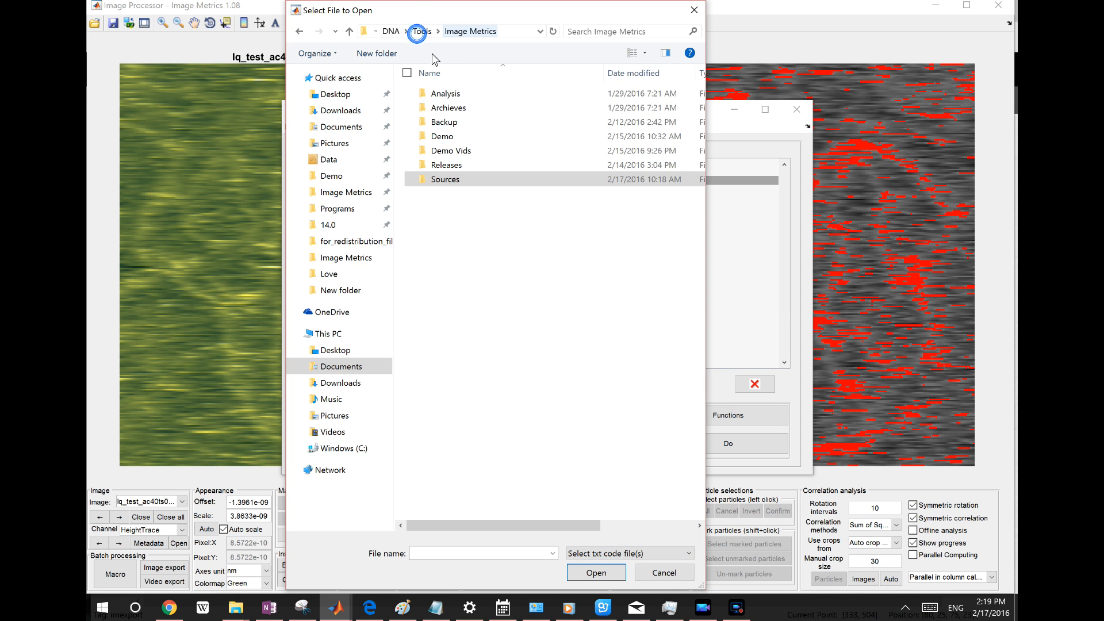
pyautogui.doubleClick(453, 138)
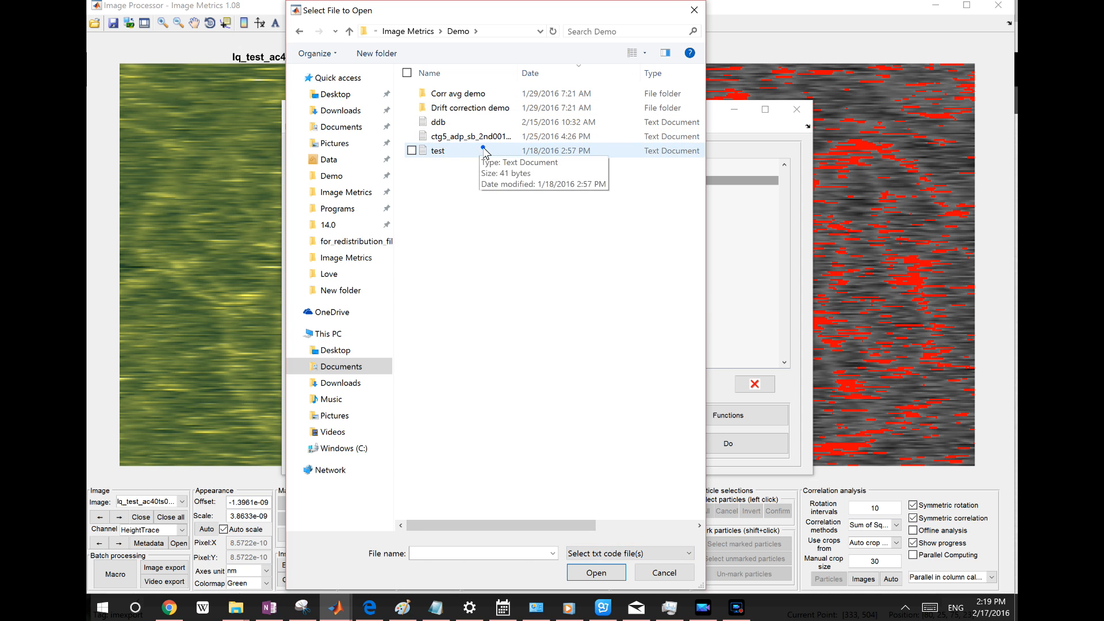
pyautogui.doubleClick(485, 150)
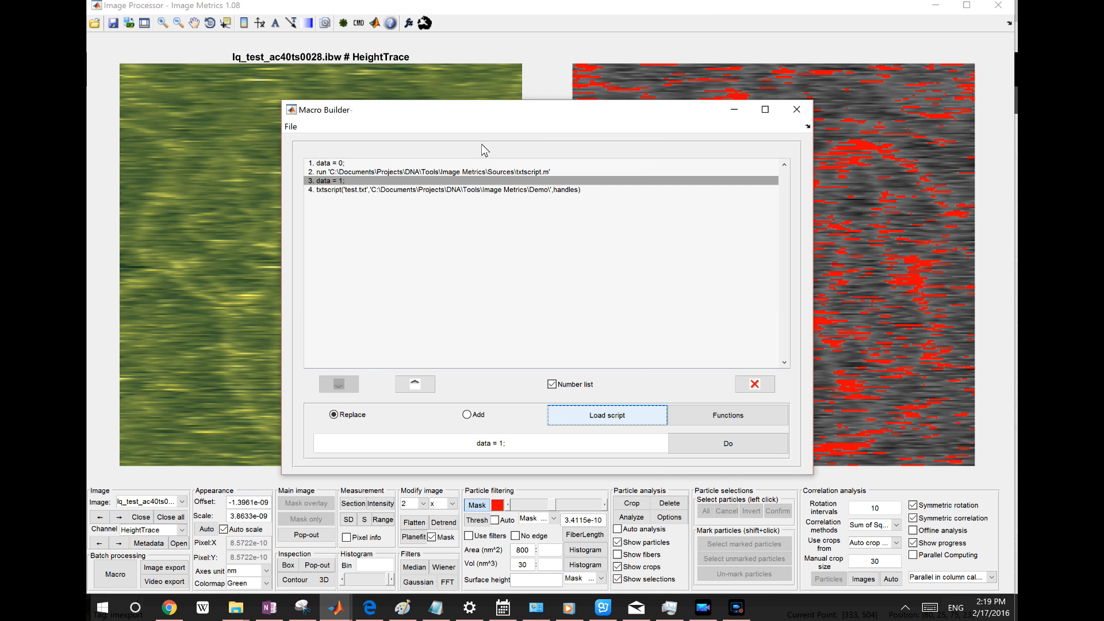
pyautogui.click(396, 190)
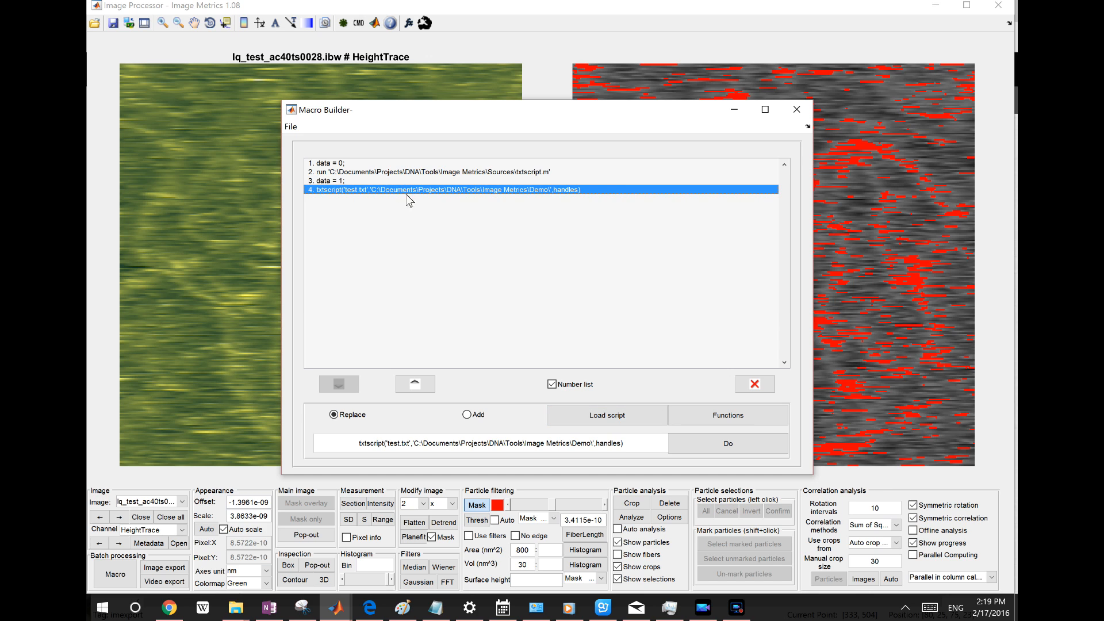
# Delete the run txtscript.m entry from the macro and select the test.txt script entry
pyautogui.click(507, 173)
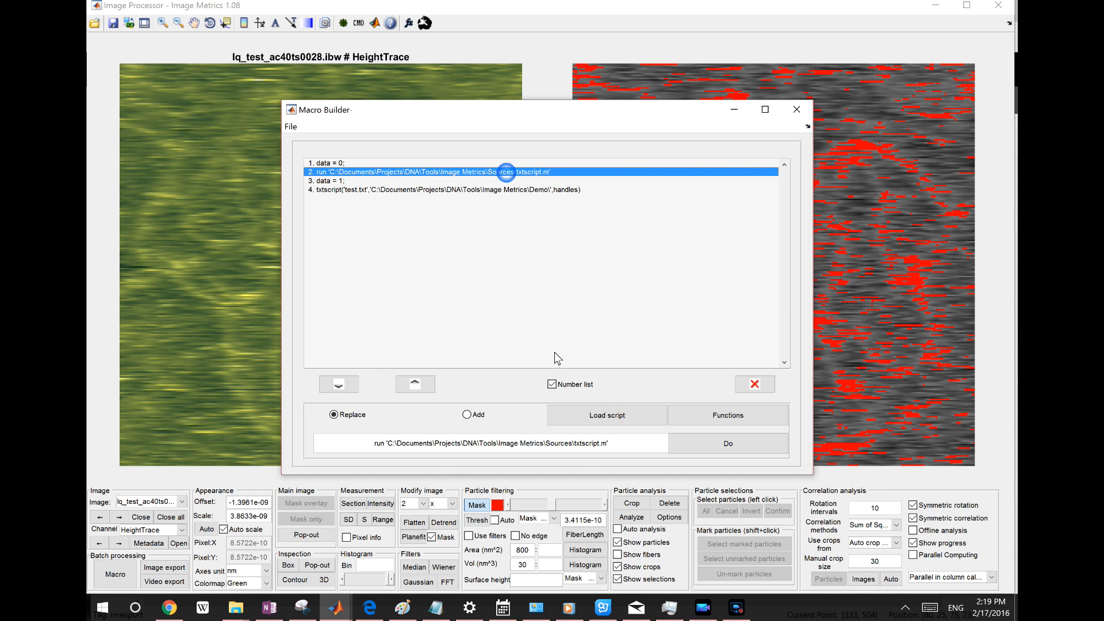
pyautogui.click(760, 389)
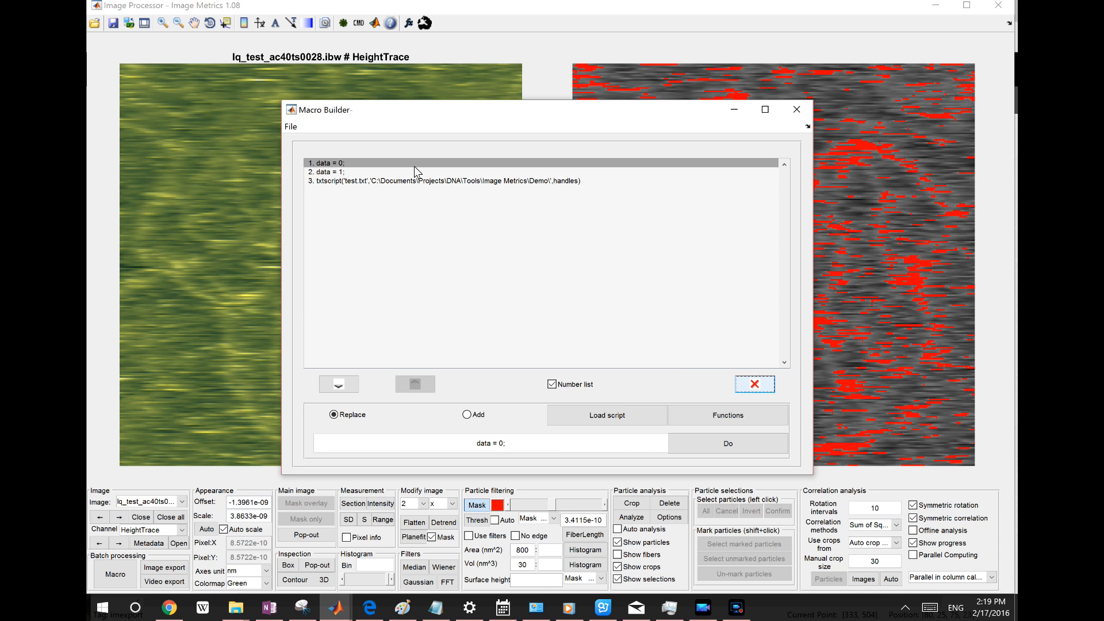
pyautogui.click(438, 180)
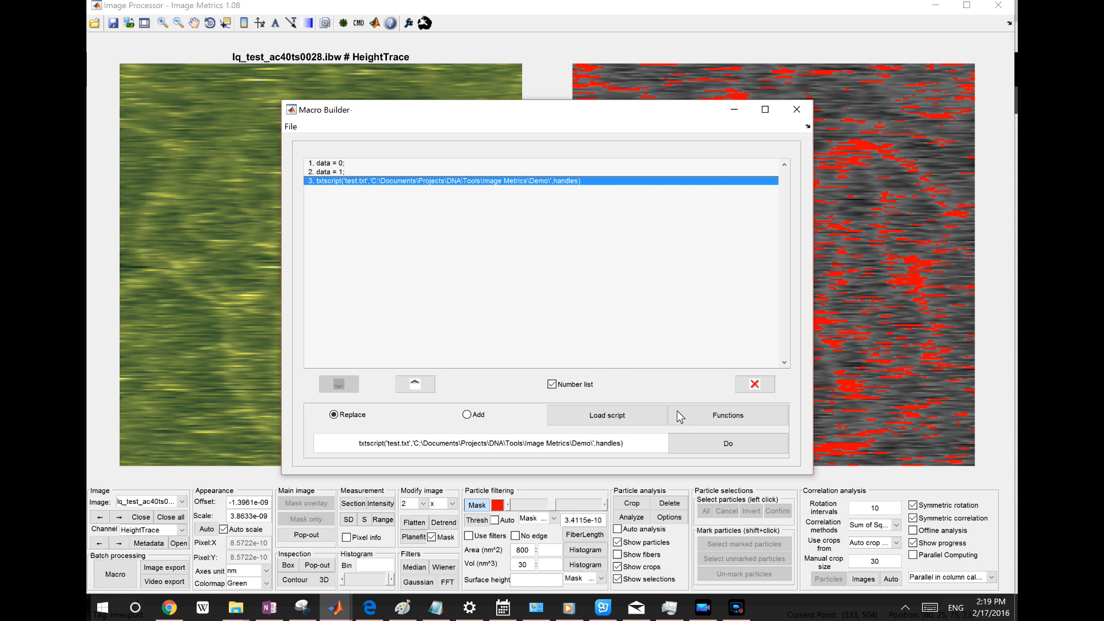
pyautogui.click(713, 421)
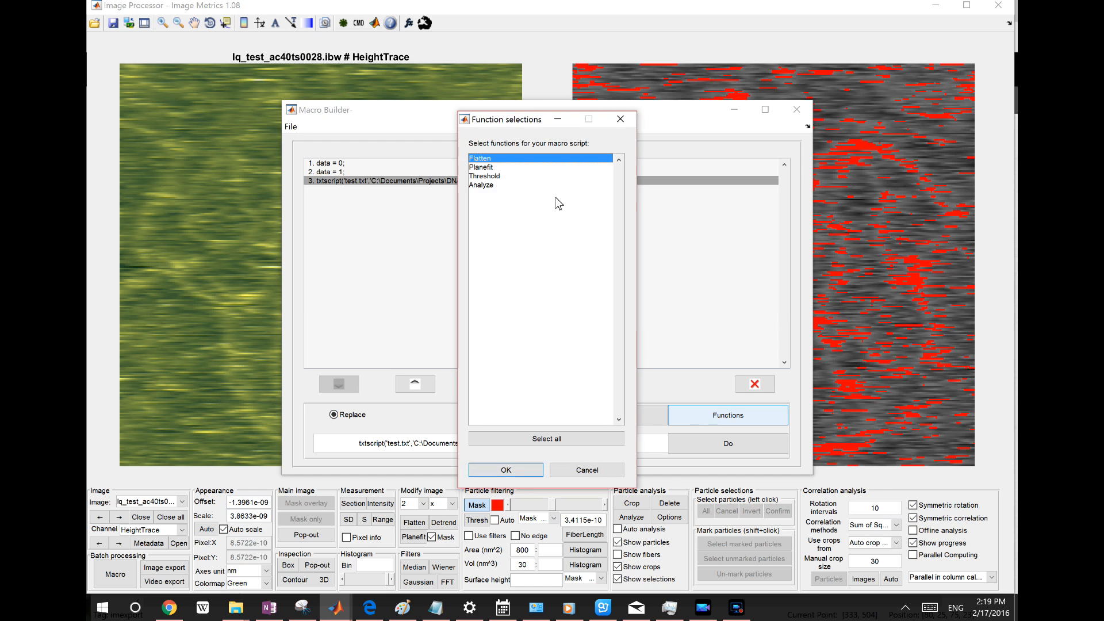
pyautogui.keyDown('shift'); pyautogui.click(500, 171); pyautogui.keyUp('shift')
pyautogui.keyDown('shift'); pyautogui.click(505, 185); pyautogui.keyUp('shift')
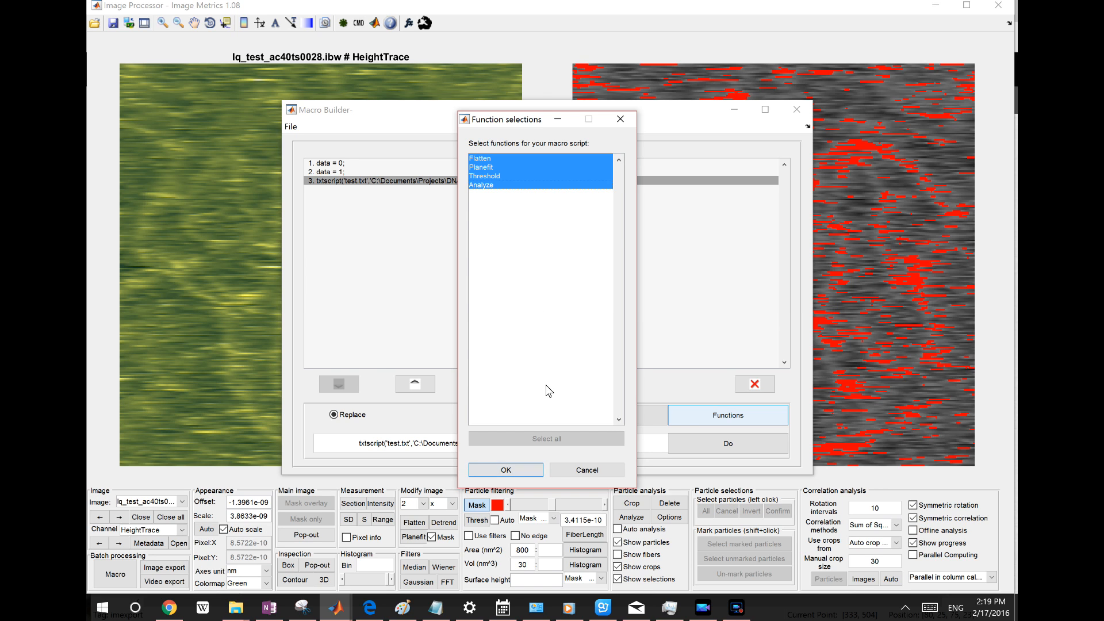
pyautogui.click(571, 467)
# Add all available functions (Flatten, Planefit, Threshold and Analyze) to the end of the macro
pyautogui.moveTo(613, 114); pyautogui.dragTo(641, 52)
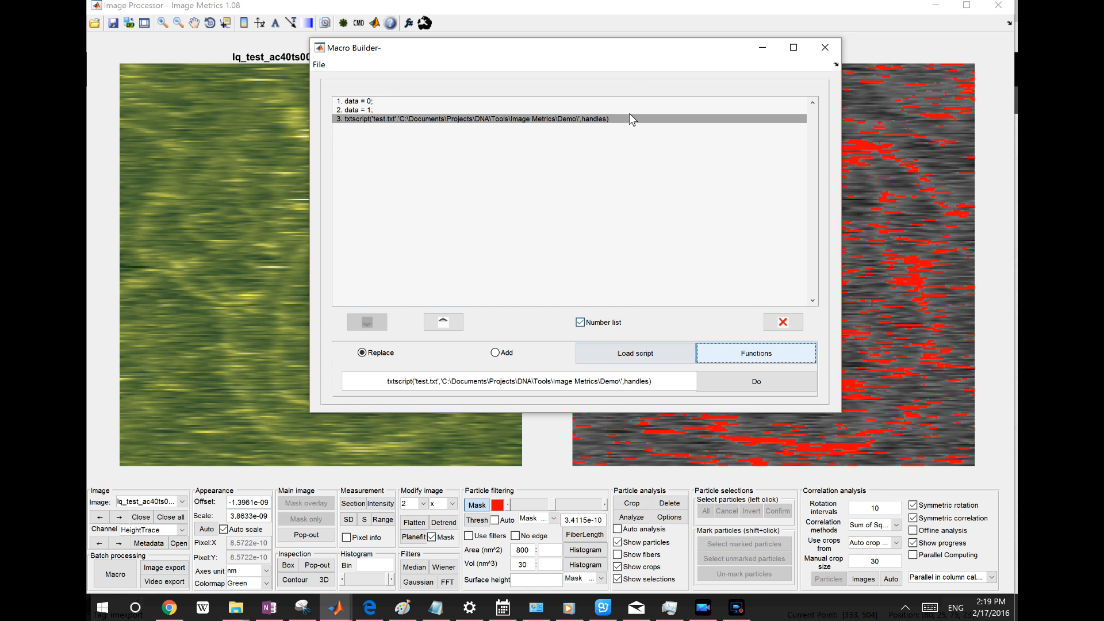
pyautogui.moveTo(633, 56); pyautogui.dragTo(557, 87)
pyautogui.click(687, 384)
pyautogui.click(472, 154)
pyautogui.click(486, 409)
pyautogui.click(475, 440)
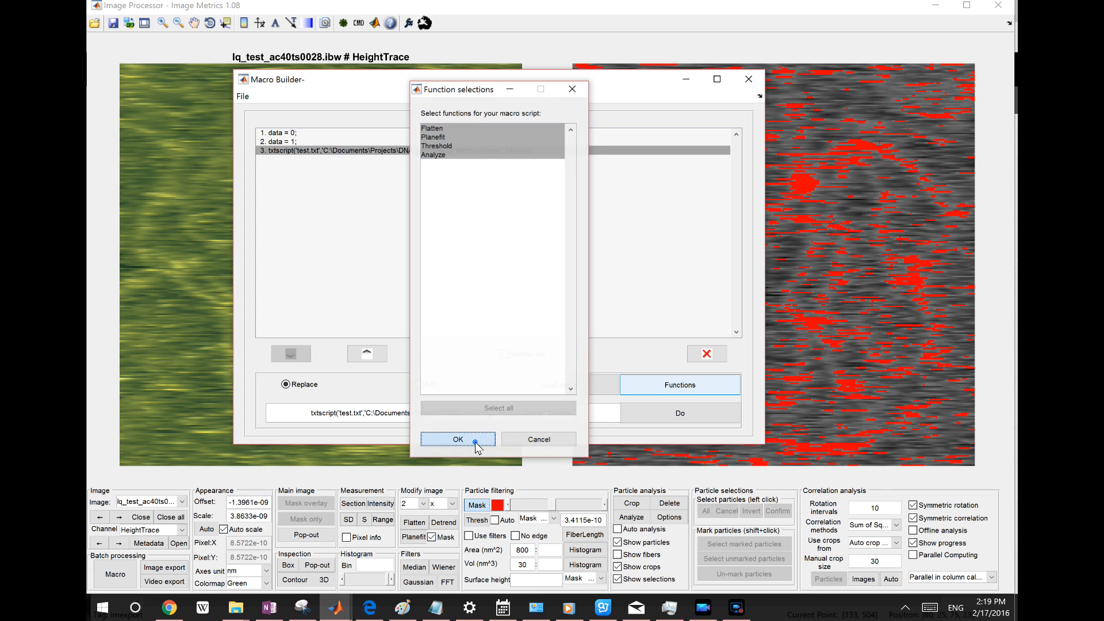
pyautogui.click(320, 176)
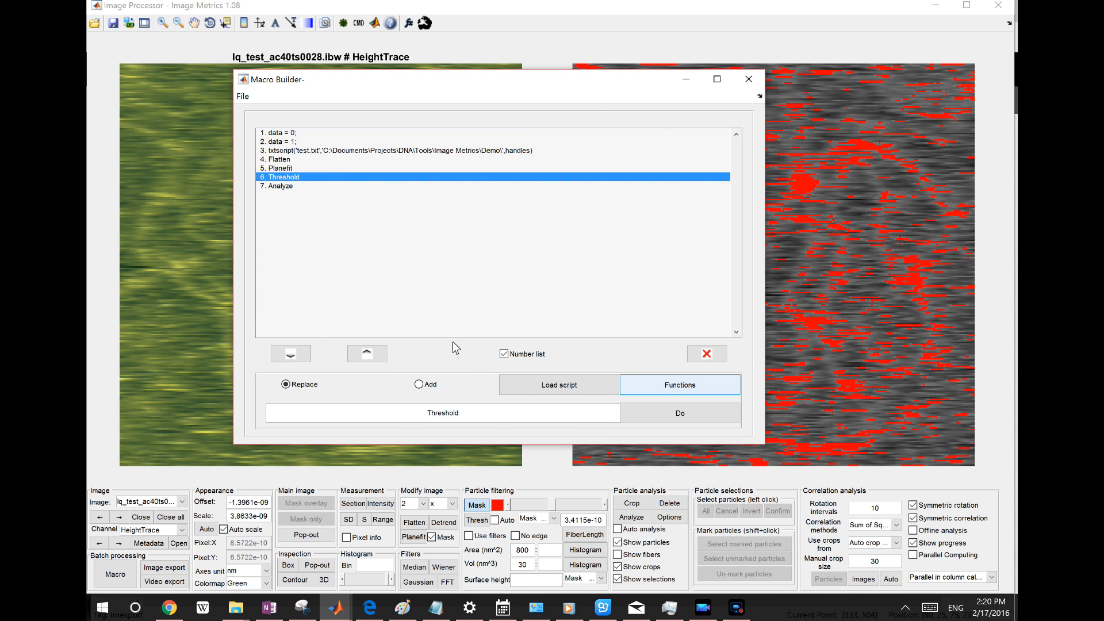
pyautogui.click(371, 186)
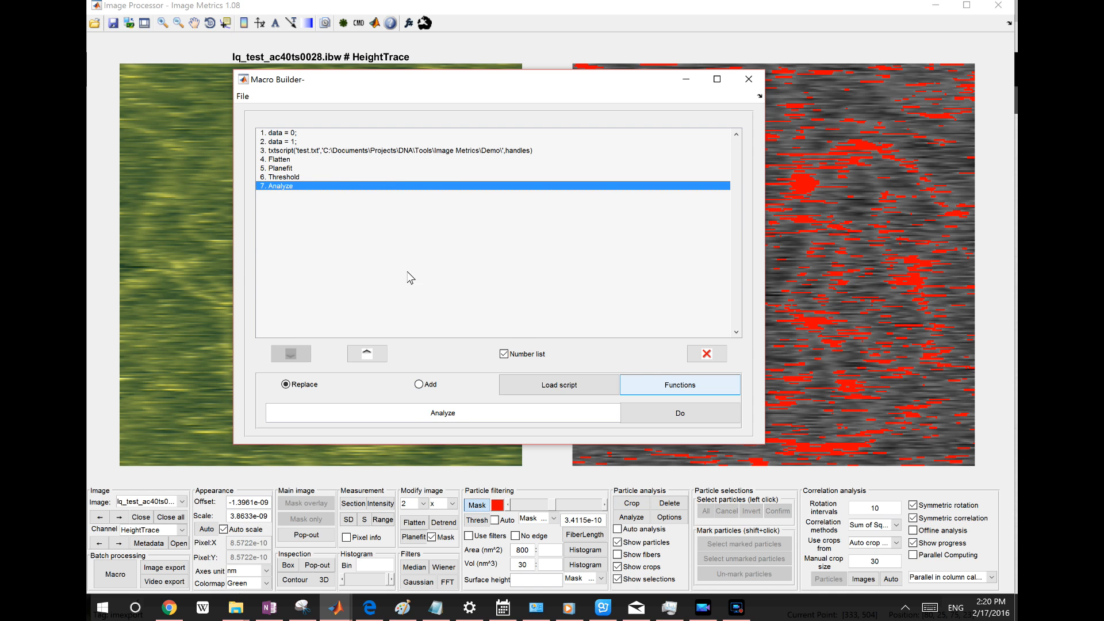
# Replace the Flatten entry in the macro with the command "handles.areamin.String='30';"
pyautogui.click(332, 159)
pyautogui.click(464, 411)
pyautogui.doubleClick(506, 418)
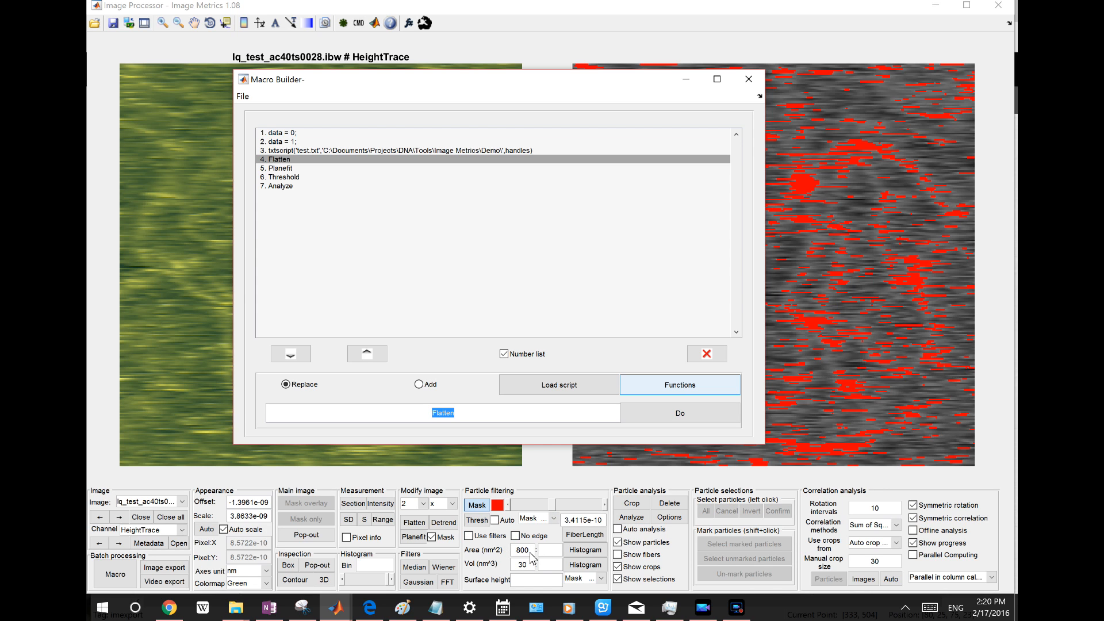
pyautogui.click(500, 413)
pyautogui.write('handles.')
pyautogui.write('rea')
pyautogui.press('BackSpace')
pyautogui.press('BackSpace')
pyautogui.press('BackSpace')
pyautogui.write('areamin')
pyautogui.write('.V')
pyautogui.press('BackSpace')
pyautogui.write("String='")
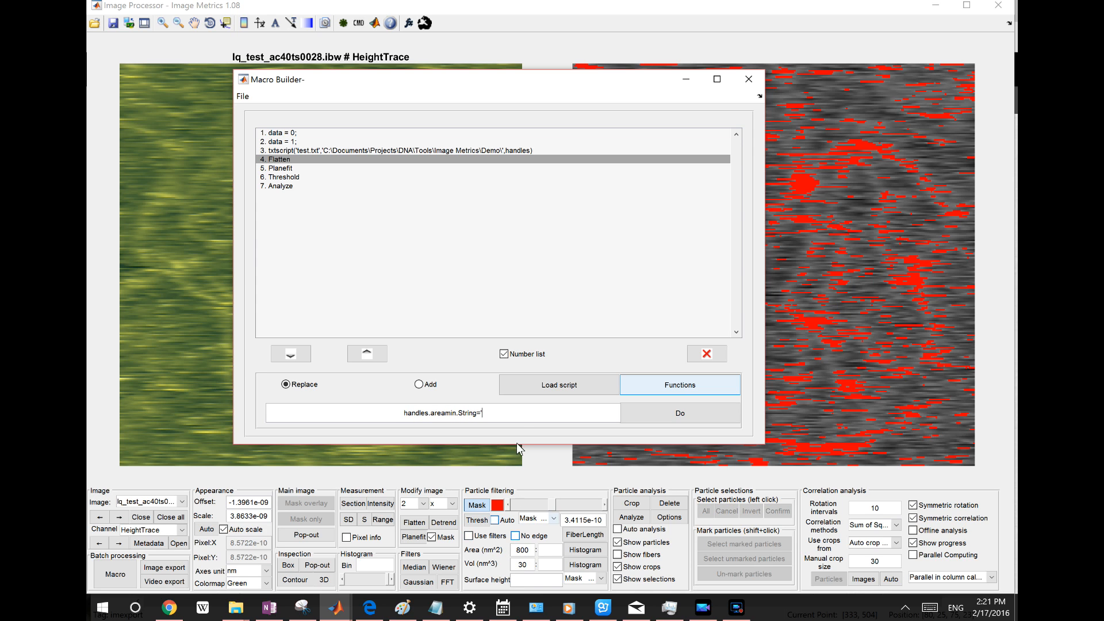
pyautogui.write("30';")
pyautogui.press('Return')
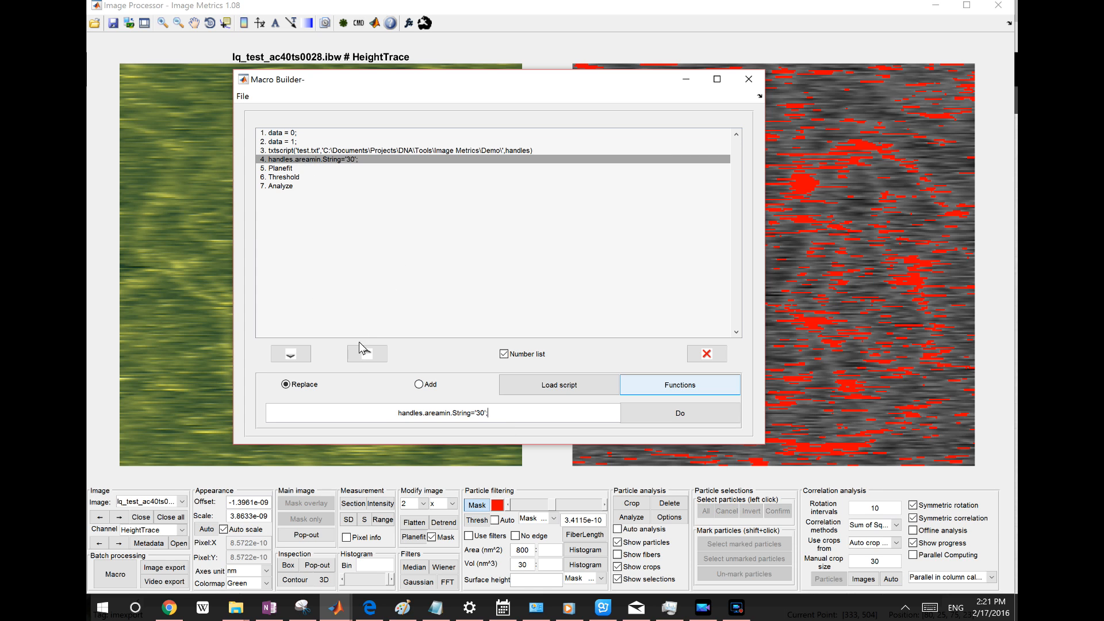
# Move the areamin command down three positions to the end of the macro list
pyautogui.click(313, 385)
pyautogui.click(291, 354)
pyautogui.click(291, 354)
pyautogui.click(291, 353)
pyautogui.click(364, 164)
pyautogui.click(378, 184)
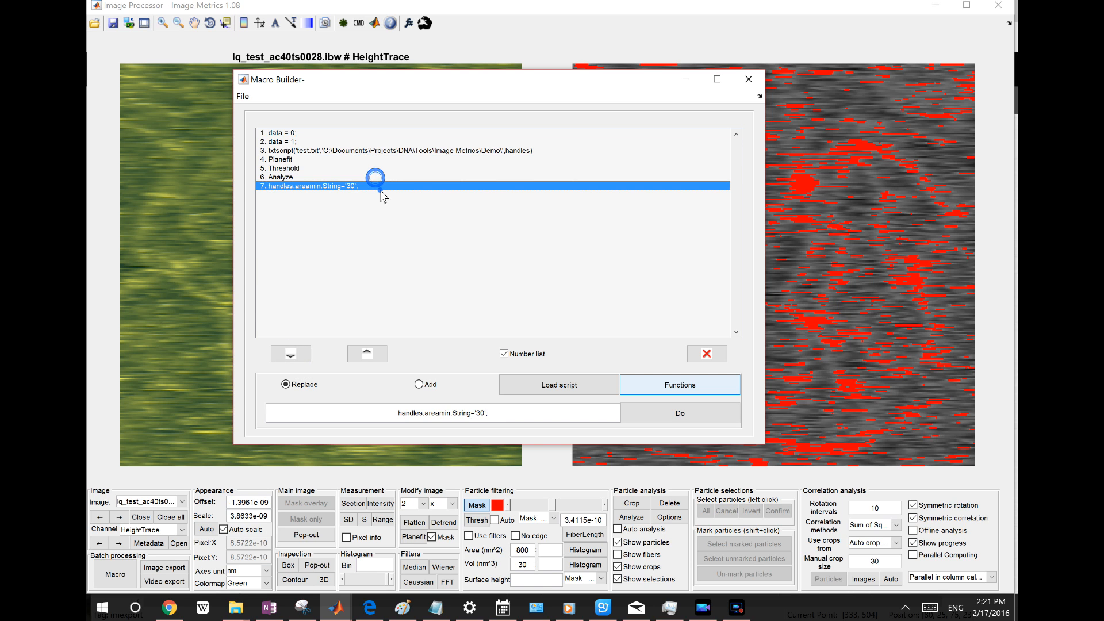
pyautogui.click(378, 176)
pyautogui.click(378, 163)
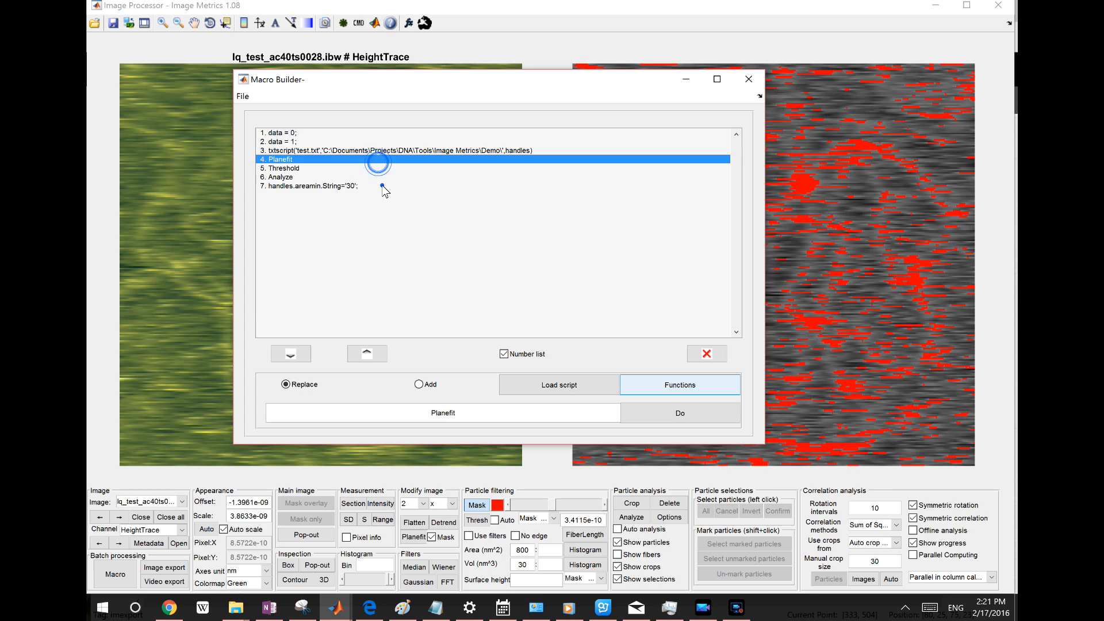
pyautogui.click(380, 186)
pyautogui.click(378, 150)
pyautogui.click(381, 168)
pyautogui.click(383, 186)
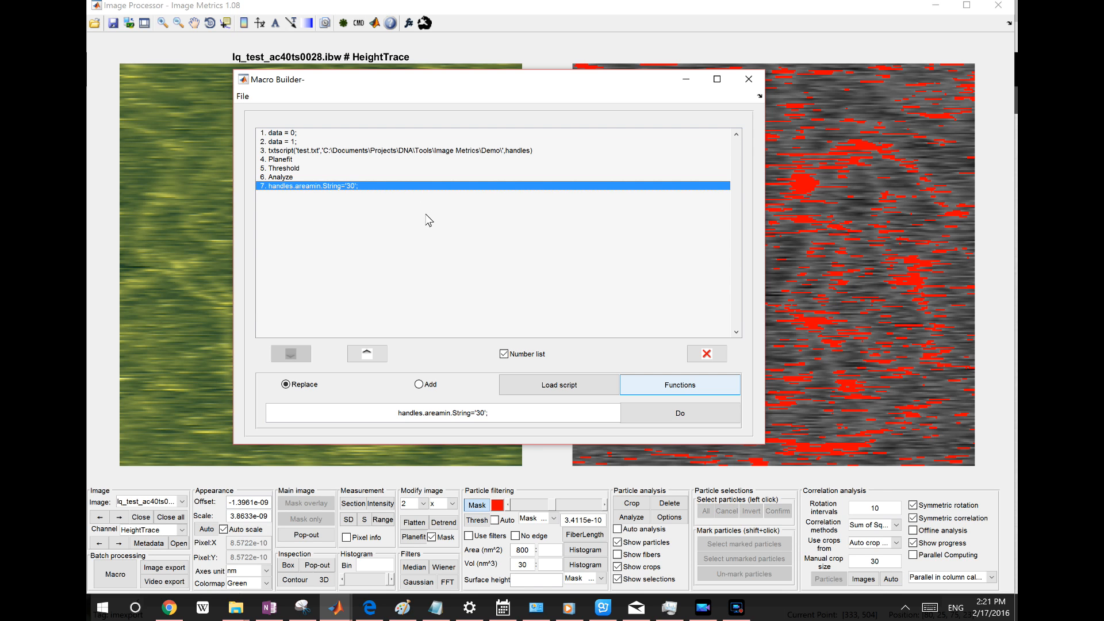
pyautogui.click(414, 151)
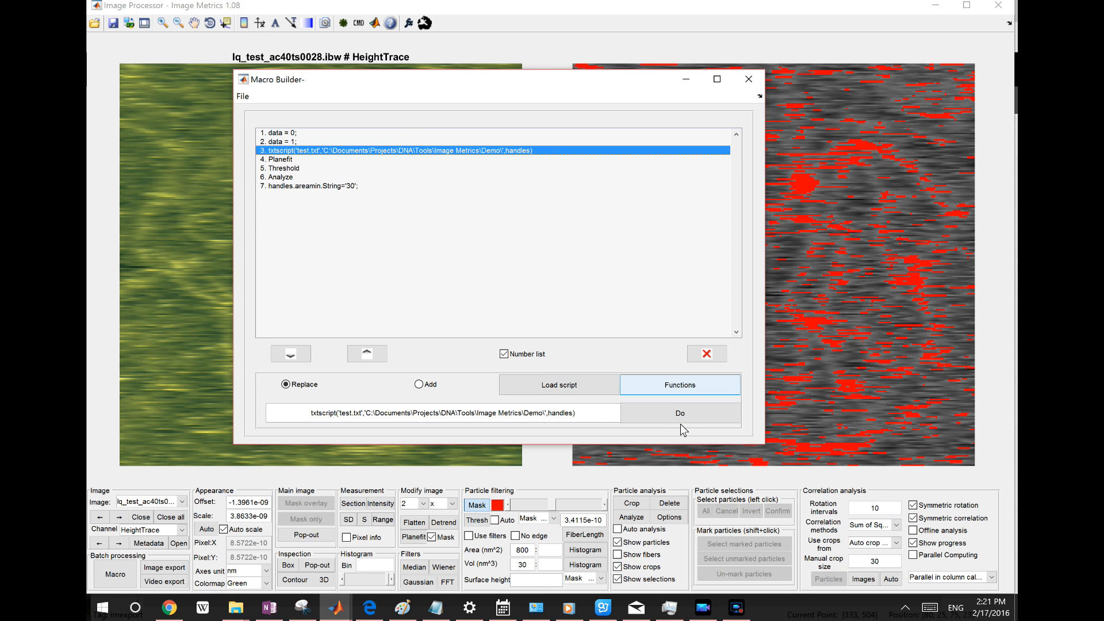
# Delete every macro entry above the areamin command, starting with "data = 0;" and ending with Analyze
pyautogui.click(364, 133)
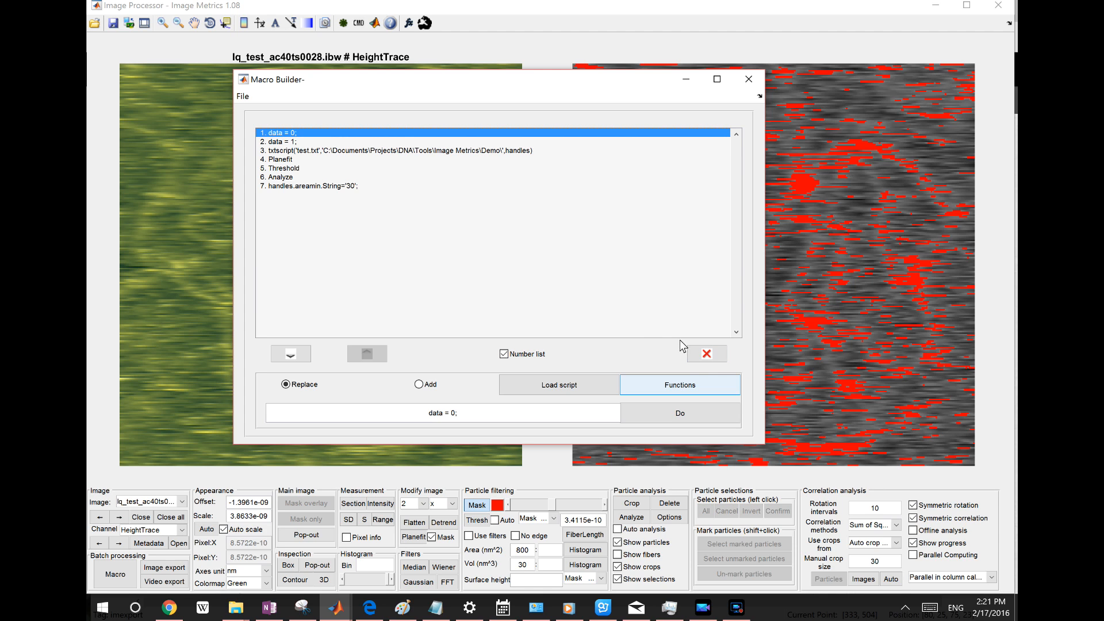
pyautogui.click(707, 354)
pyautogui.click(707, 355)
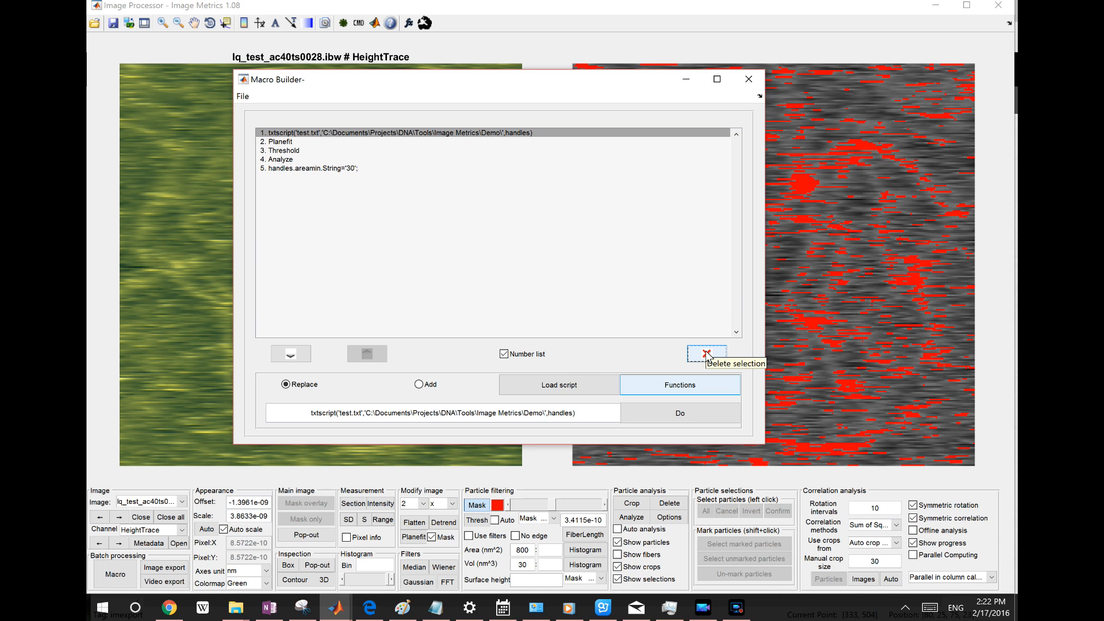
pyautogui.click(707, 354)
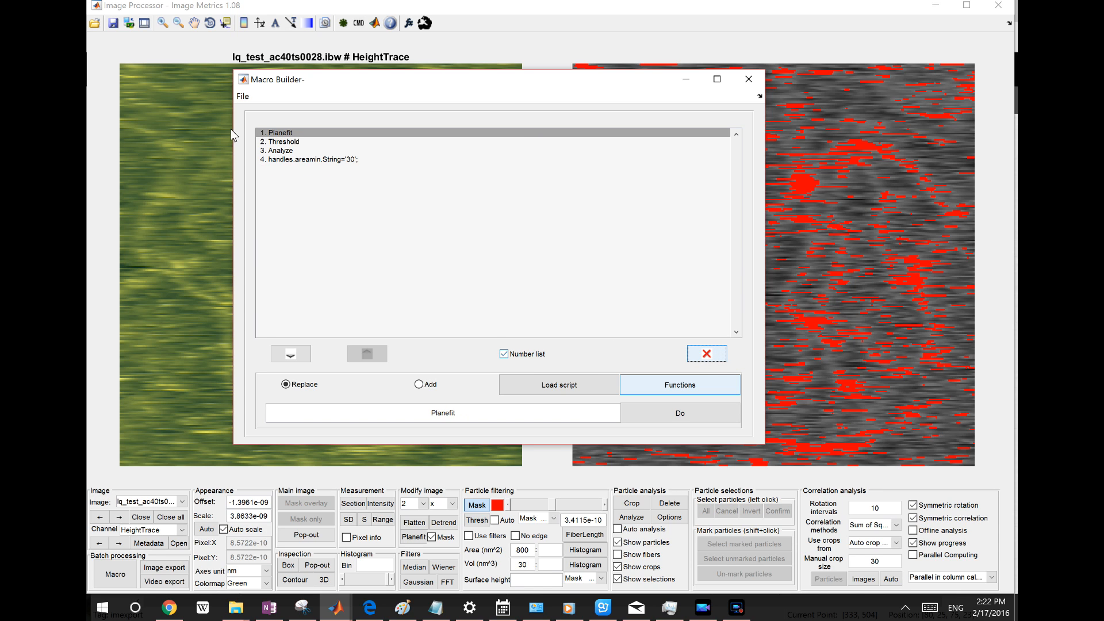
pyautogui.click(719, 353)
pyautogui.click(719, 354)
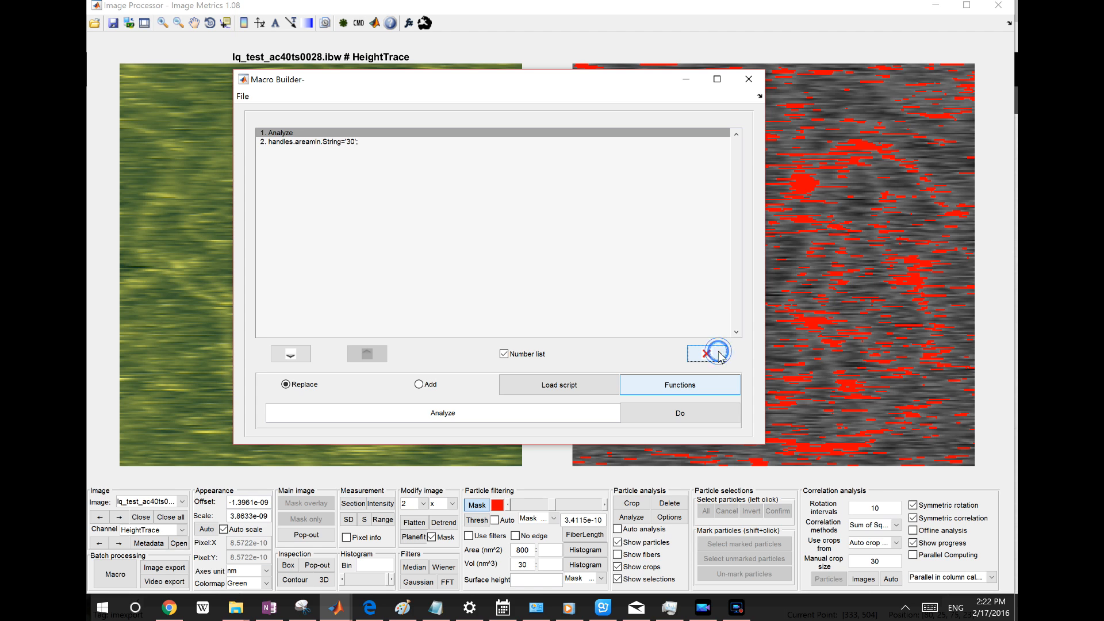
pyautogui.click(713, 352)
# Add the Flatten function to the macro and move it above the areamin command
pyautogui.click(708, 383)
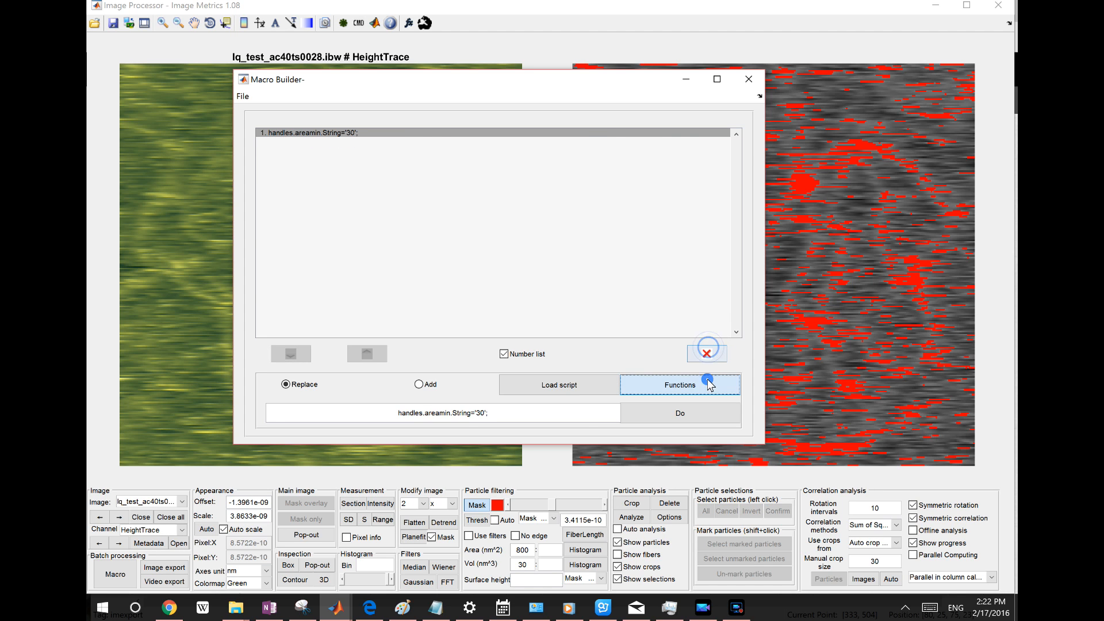
pyautogui.click(478, 442)
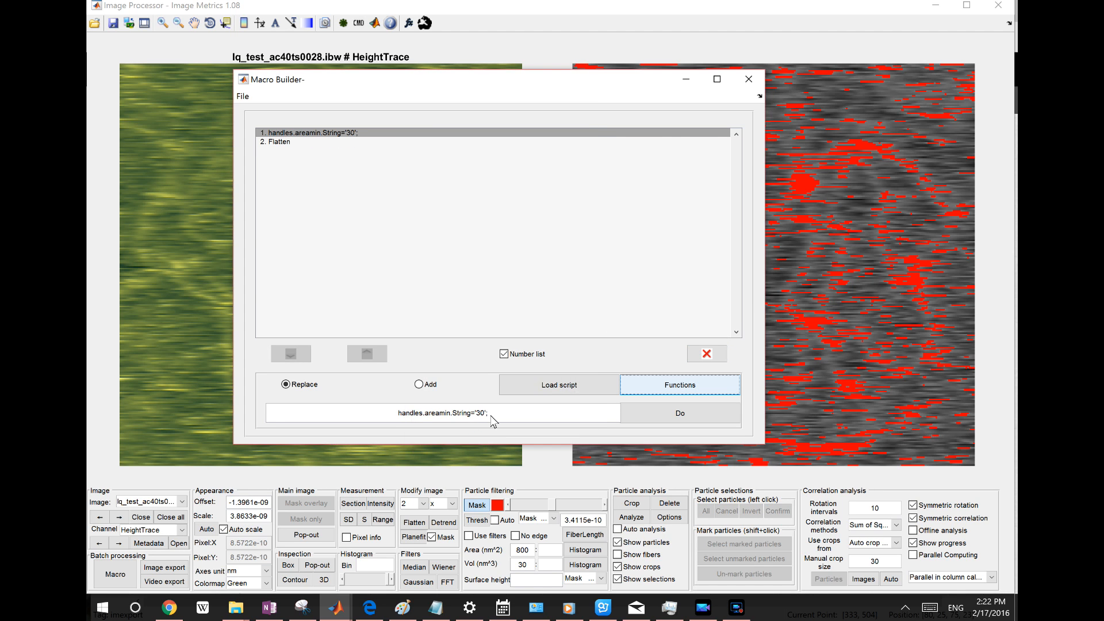
pyautogui.click(309, 142)
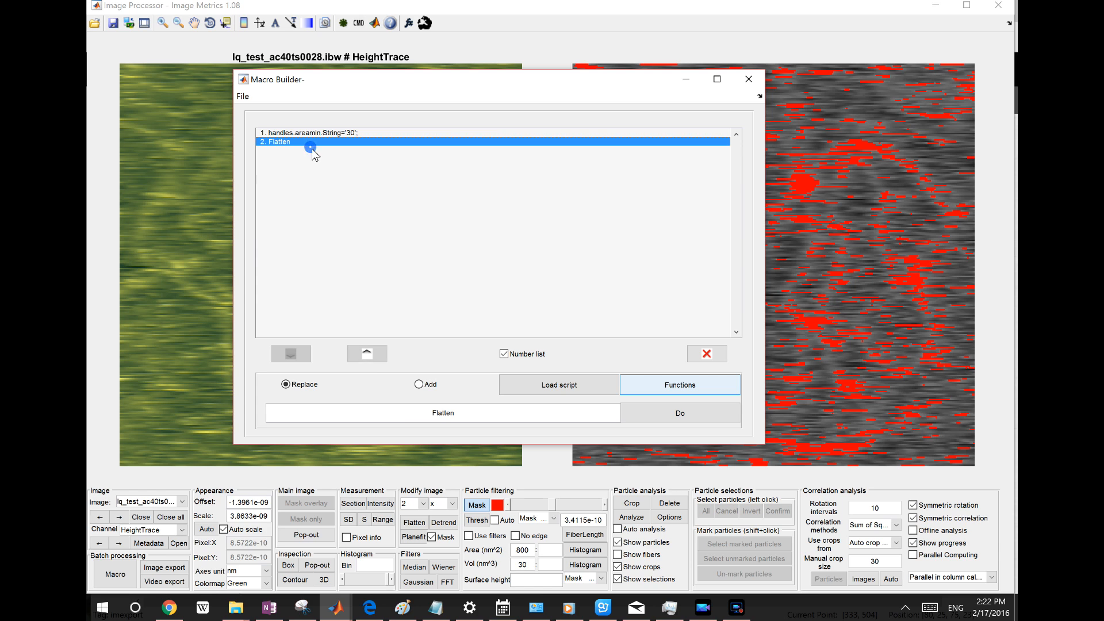
pyautogui.click(371, 358)
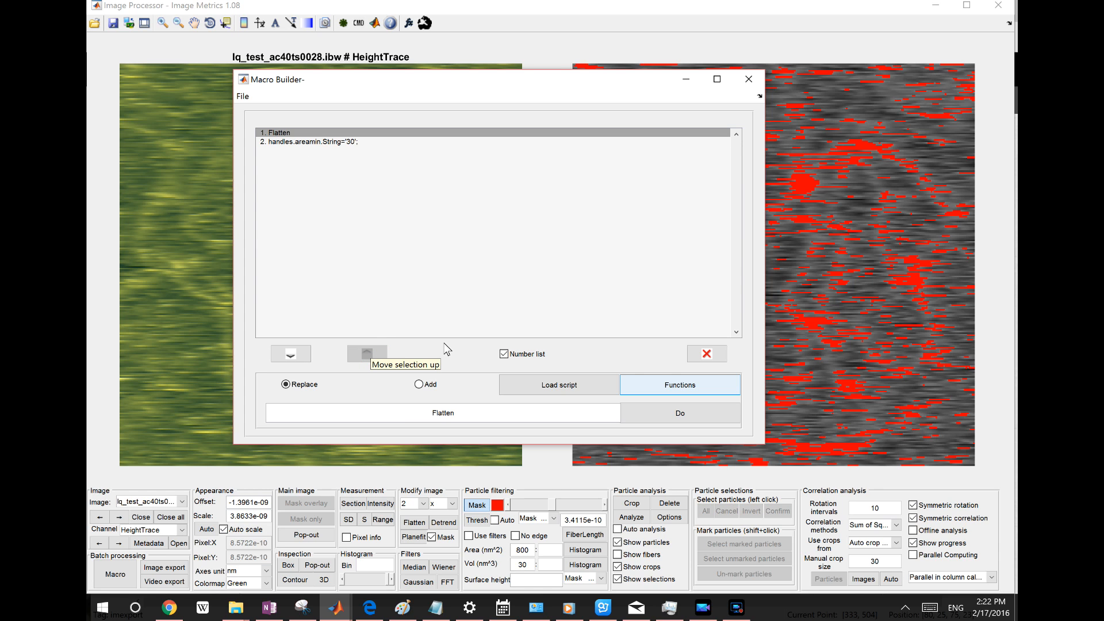
# Turn off the Mask option for image modification in the main window and set the order to 1
pyautogui.click(440, 536)
pyautogui.click(422, 504)
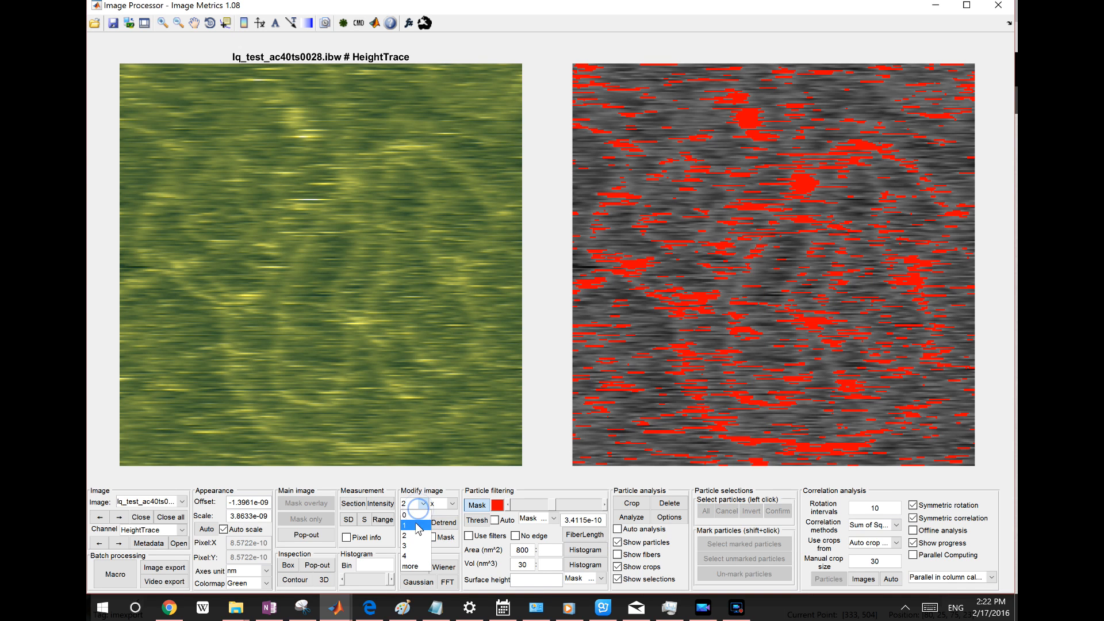
pyautogui.click(416, 519)
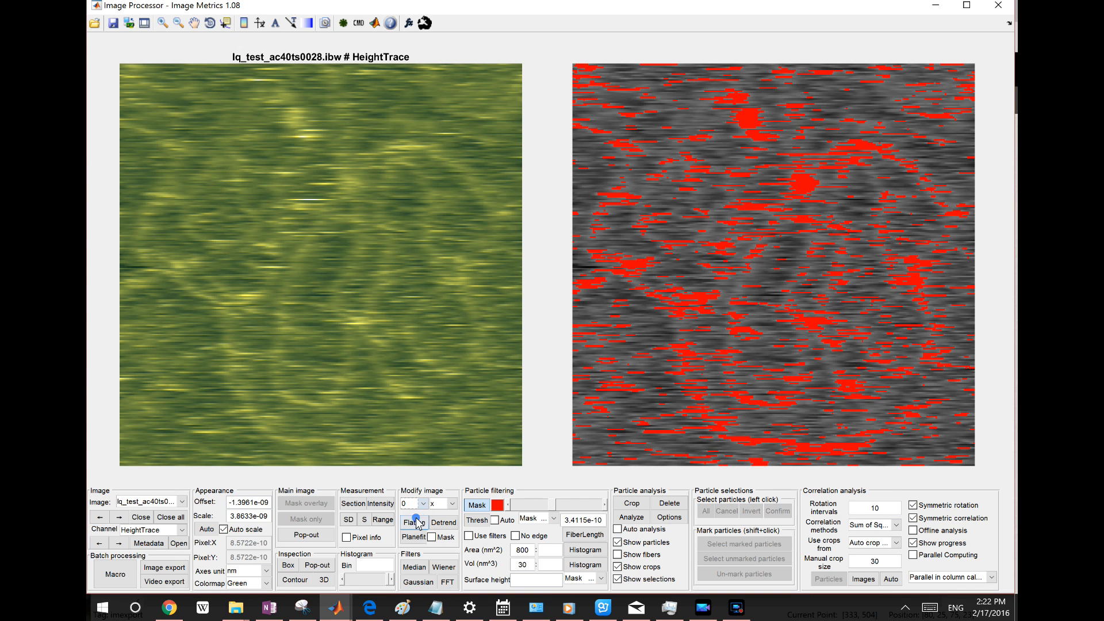
pyautogui.click(415, 505)
pyautogui.click(418, 527)
pyautogui.click(415, 523)
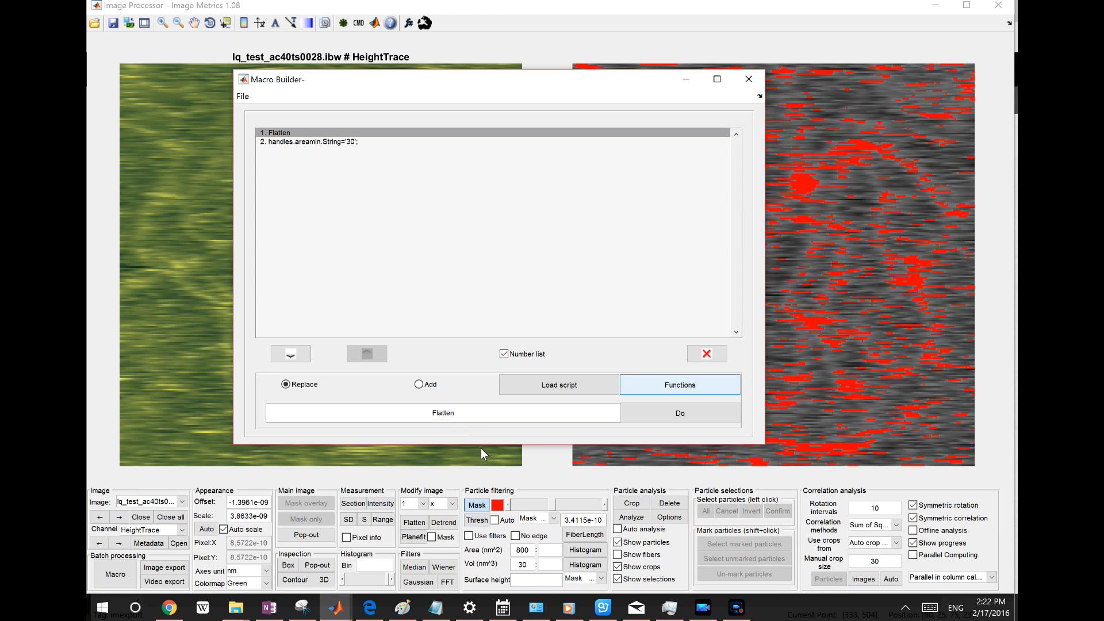
# Delete the areamin command from the macro, keeping only the Flatten entry
pyautogui.click(358, 143)
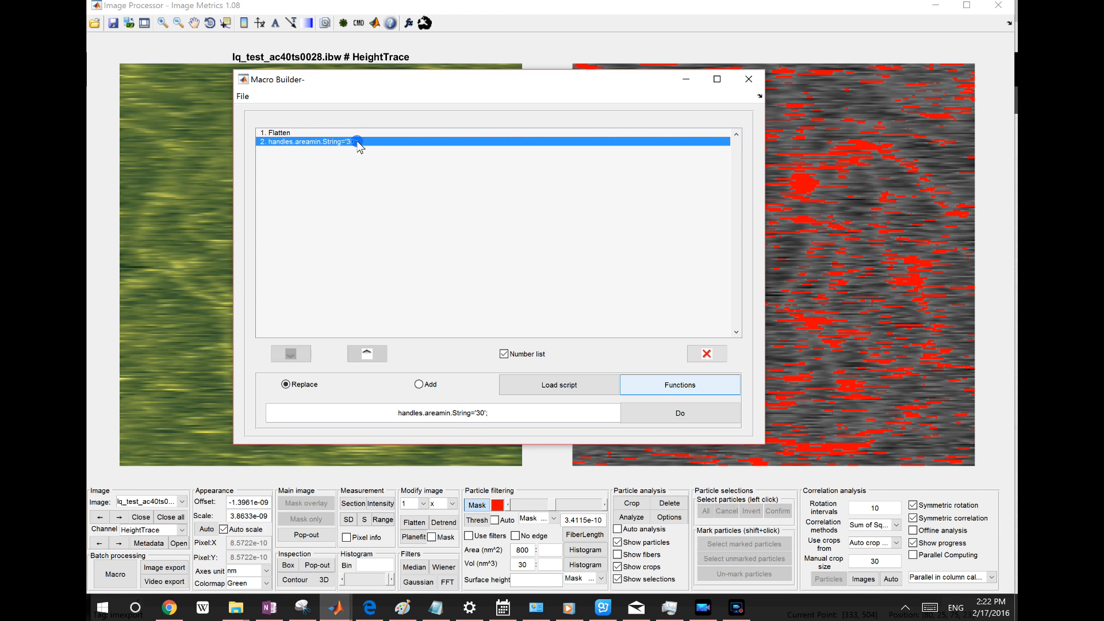
pyautogui.click(703, 354)
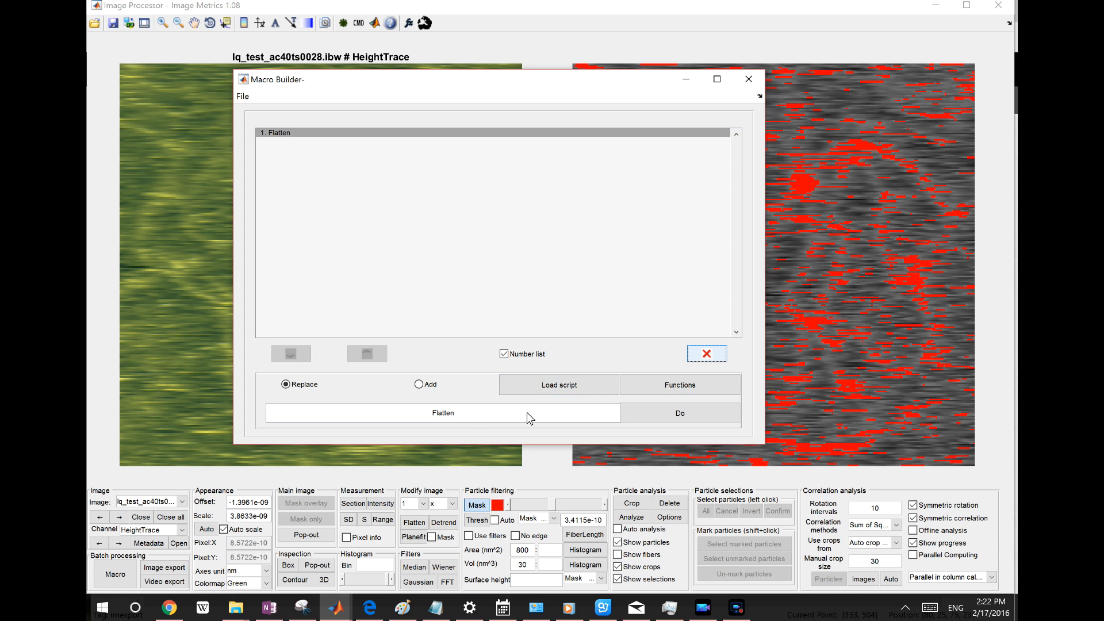
pyautogui.doubleClick(472, 416)
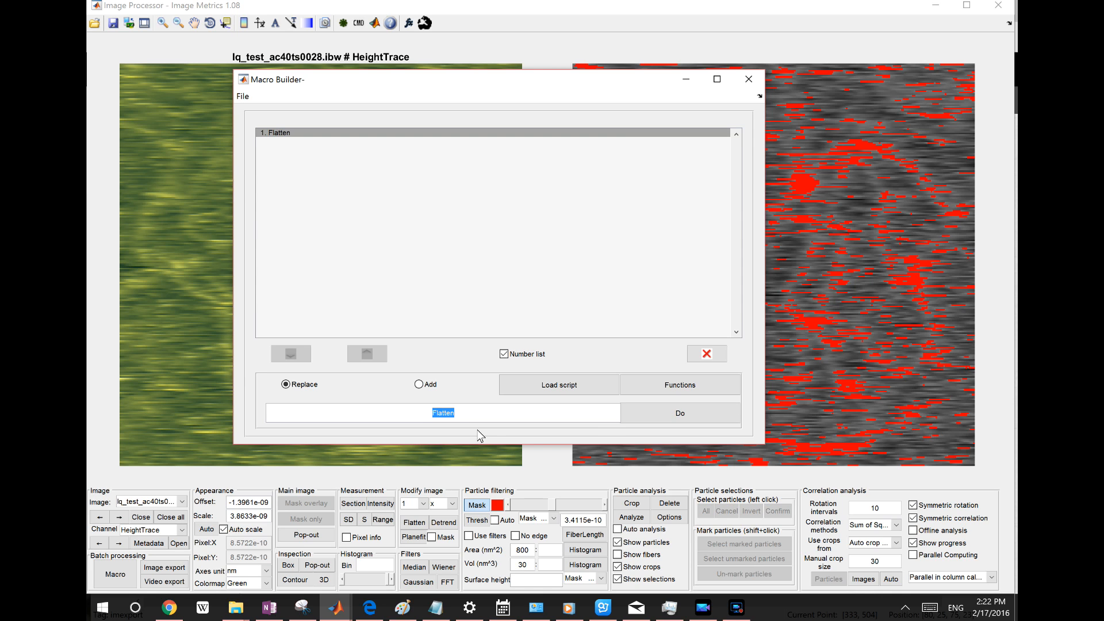
pyautogui.click(680, 413)
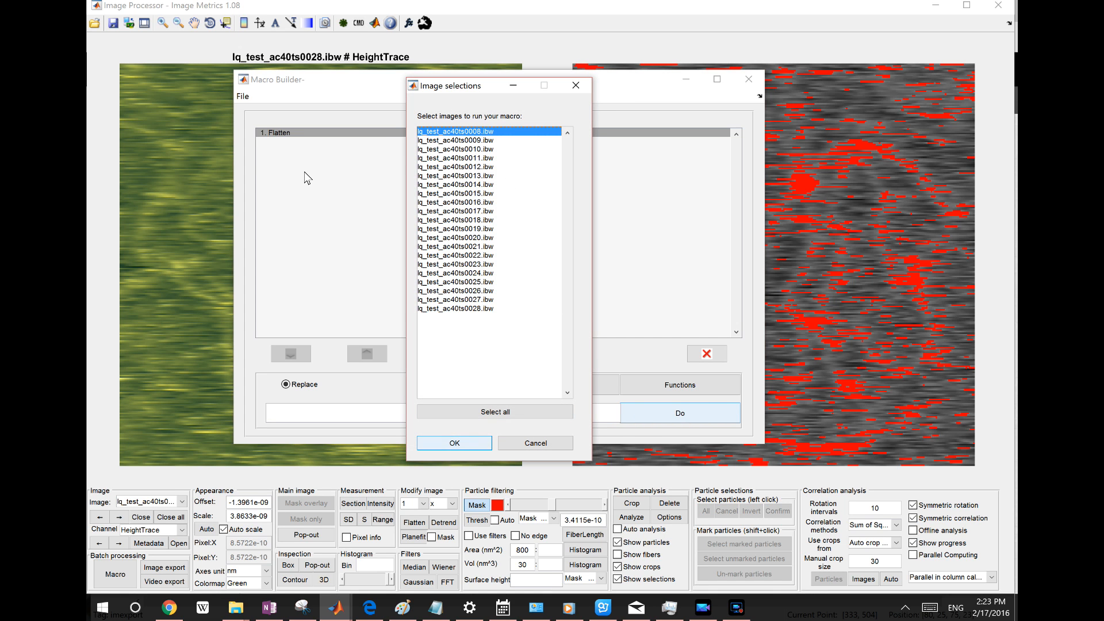
pyautogui.moveTo(505, 311); pyautogui.dragTo(493, 132)
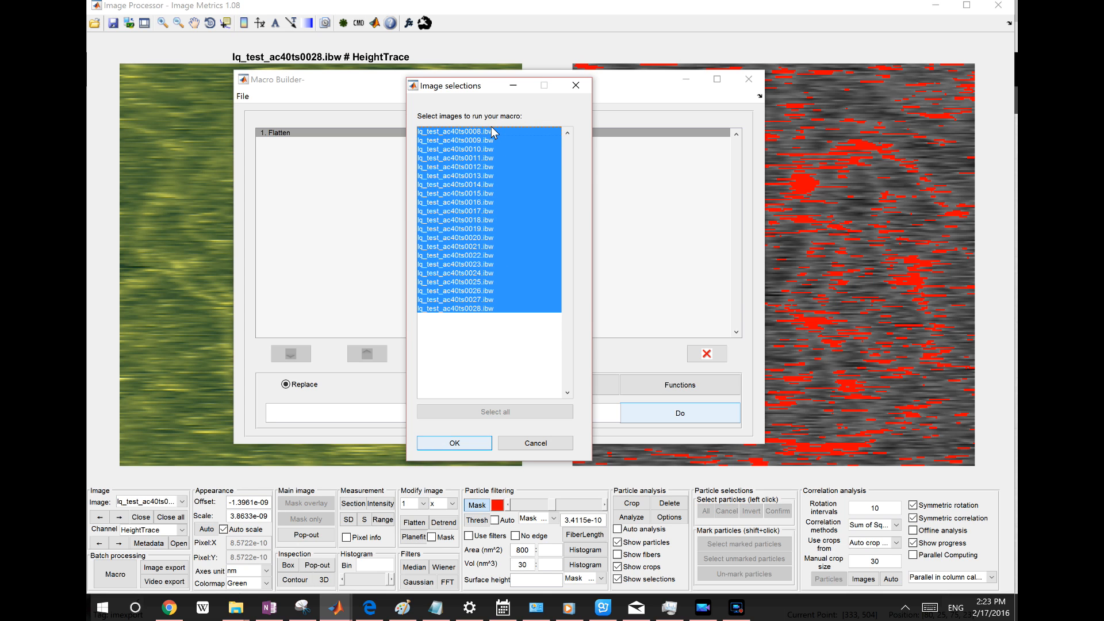
pyautogui.click(529, 445)
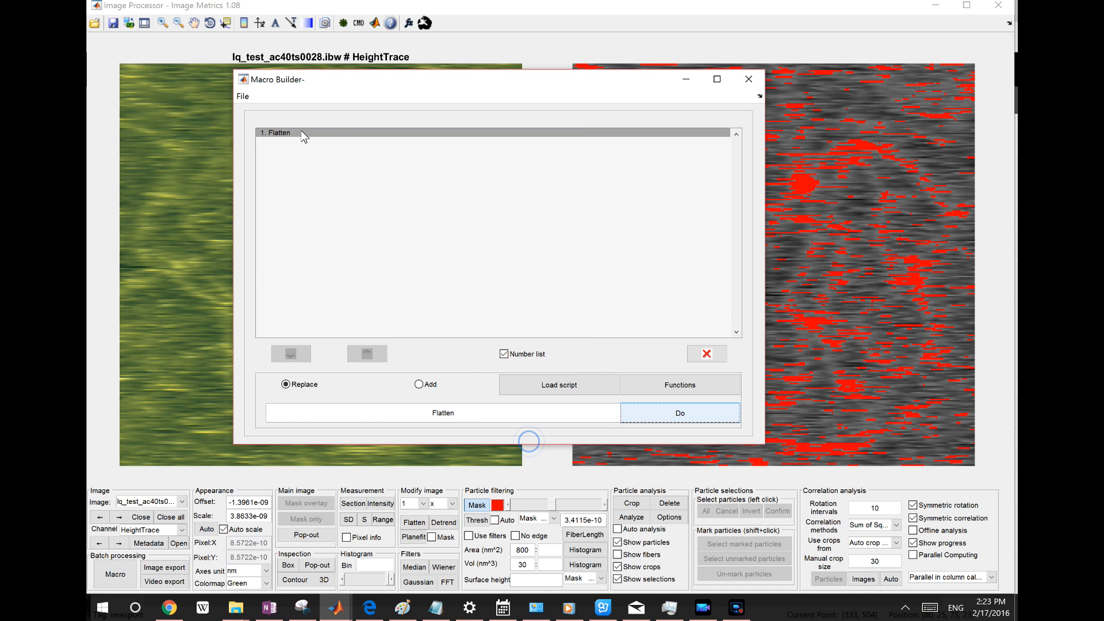
# Add the command data.num=data.num+1; as a new macro entry after Flatten
pyautogui.doubleClick(501, 413)
pyautogui.write('data.num=')
pyautogui.write('data')
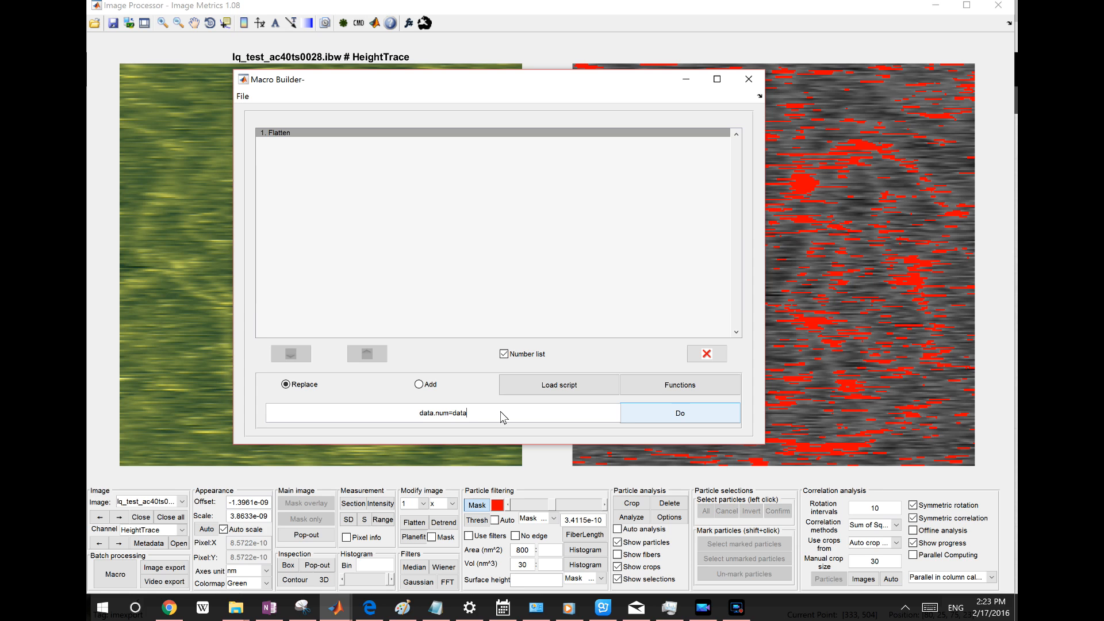
pyautogui.write('.num+1;')
pyautogui.click(420, 386)
pyautogui.click(501, 411)
pyautogui.press('Return')
# Add the command if ~isfield(data,'num'), data.num=0, end as a new macro entry
pyautogui.doubleClick(526, 415)
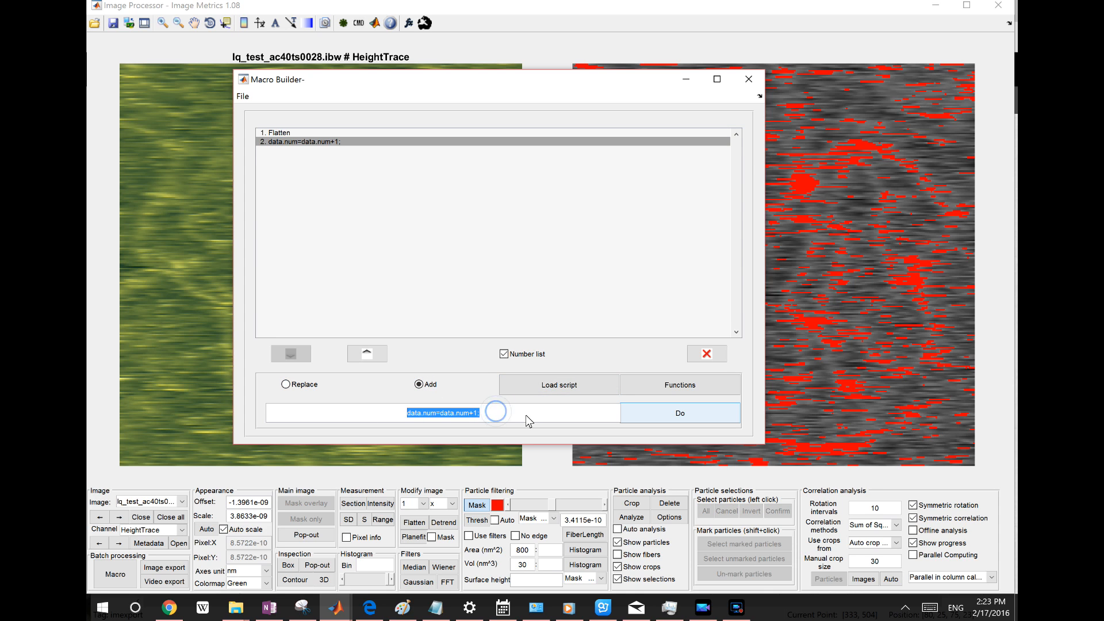
pyautogui.write('data')
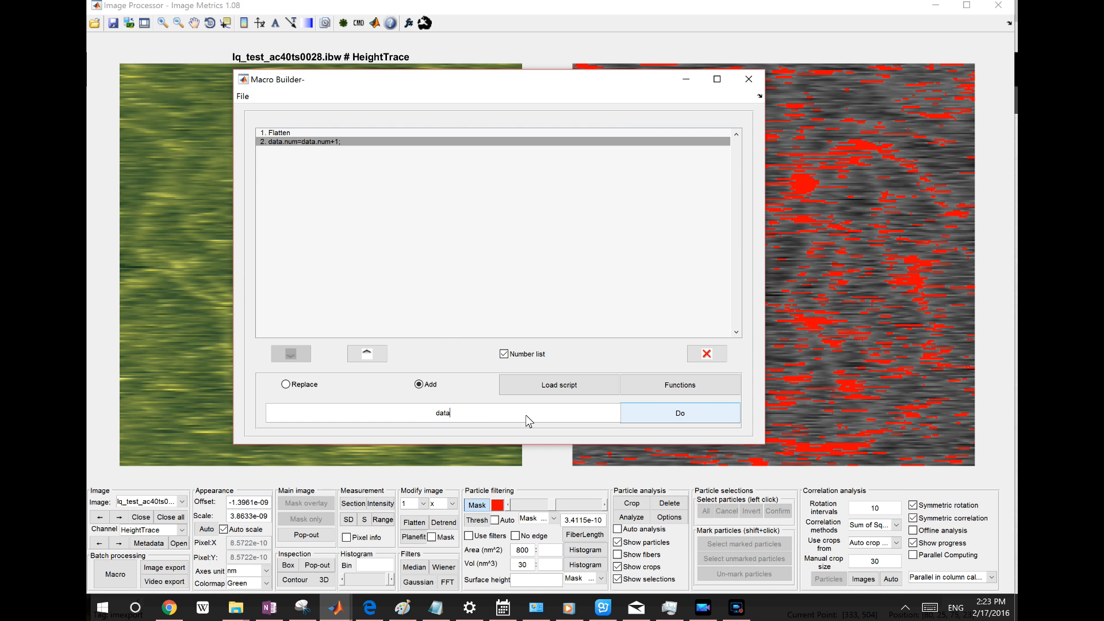
pyautogui.write('.num=0')
pyautogui.write('if isf')
pyautogui.write('ield')
pyautogui.write('(daa')
pyautogui.press('BackSpace')
pyautogui.write("ta,'mum')")
pyautogui.click(401, 413)
pyautogui.write('~')
pyautogui.write(',')
pyautogui.click(525, 415)
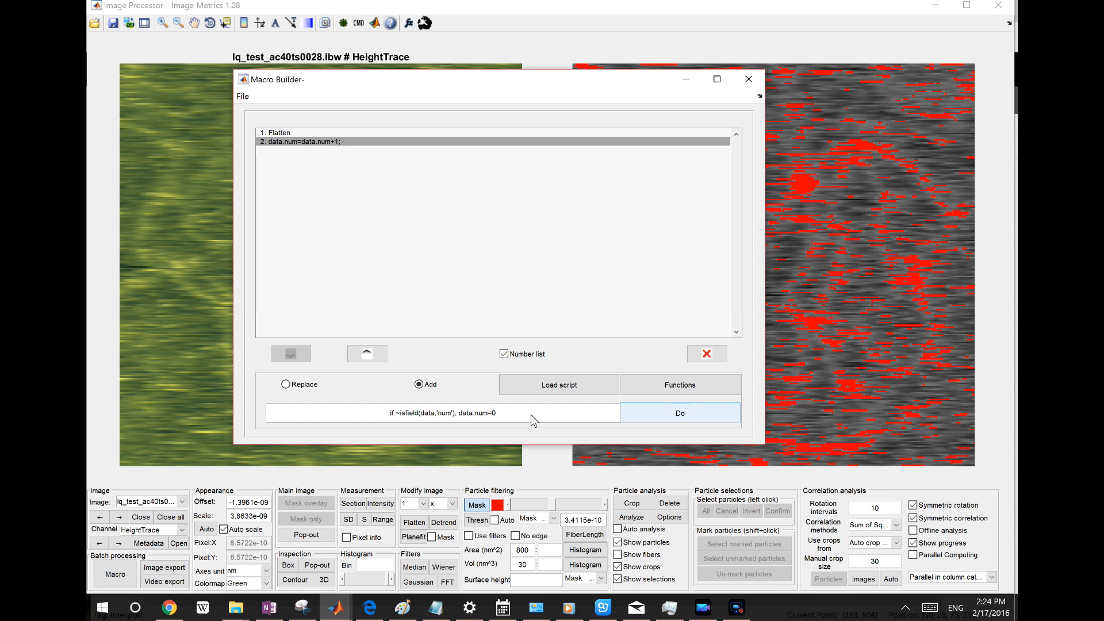
pyautogui.write(', edn')
pyautogui.press('BackSpace')
pyautogui.press('BackSpace')
pyautogui.write('nd')
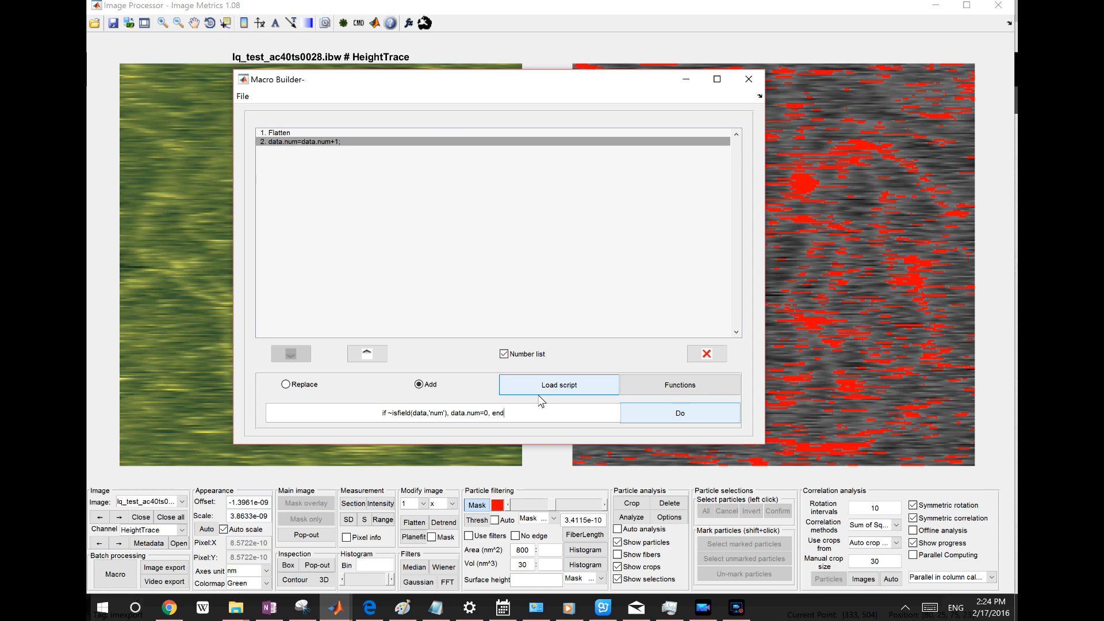
pyautogui.press('Return')
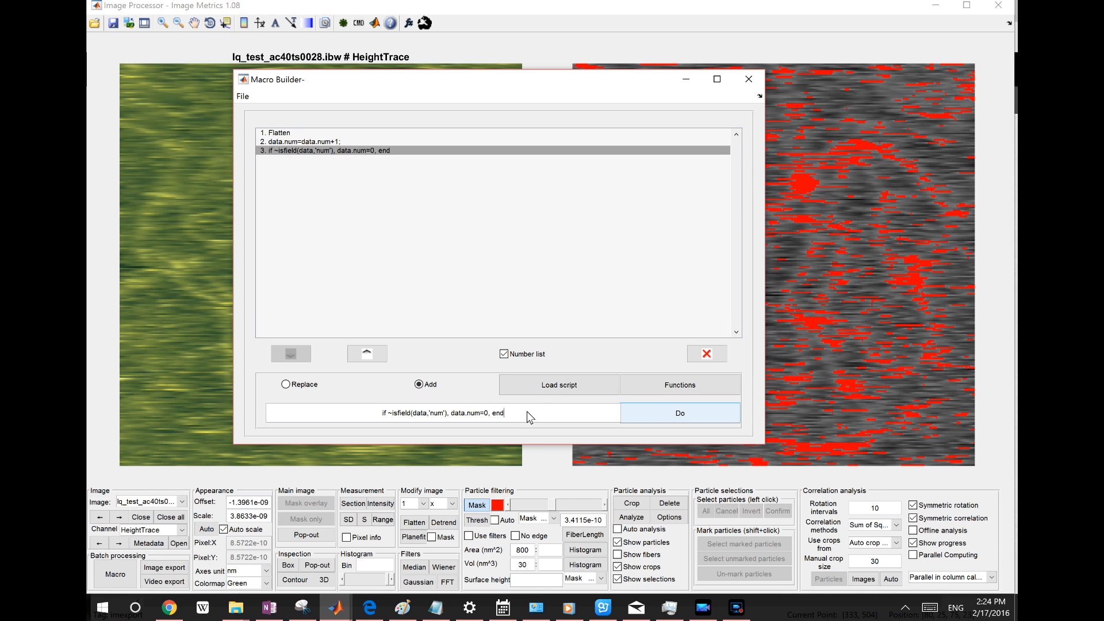
# Move the isfield check up one place so that it precedes the data.num increment command
pyautogui.click(367, 354)
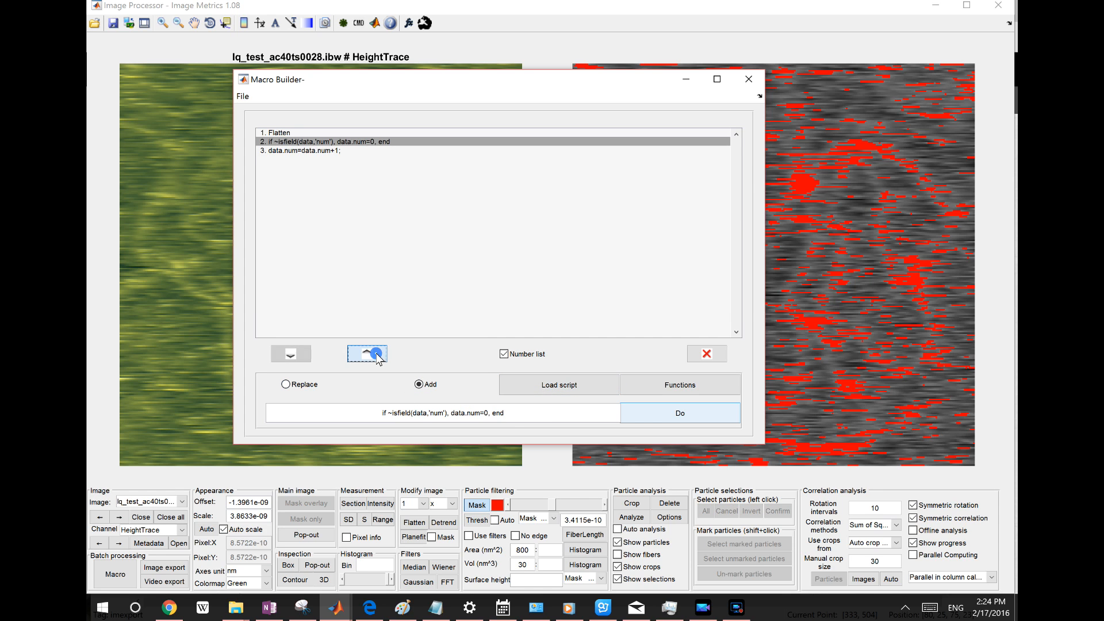
pyautogui.click(347, 151)
pyautogui.click(346, 143)
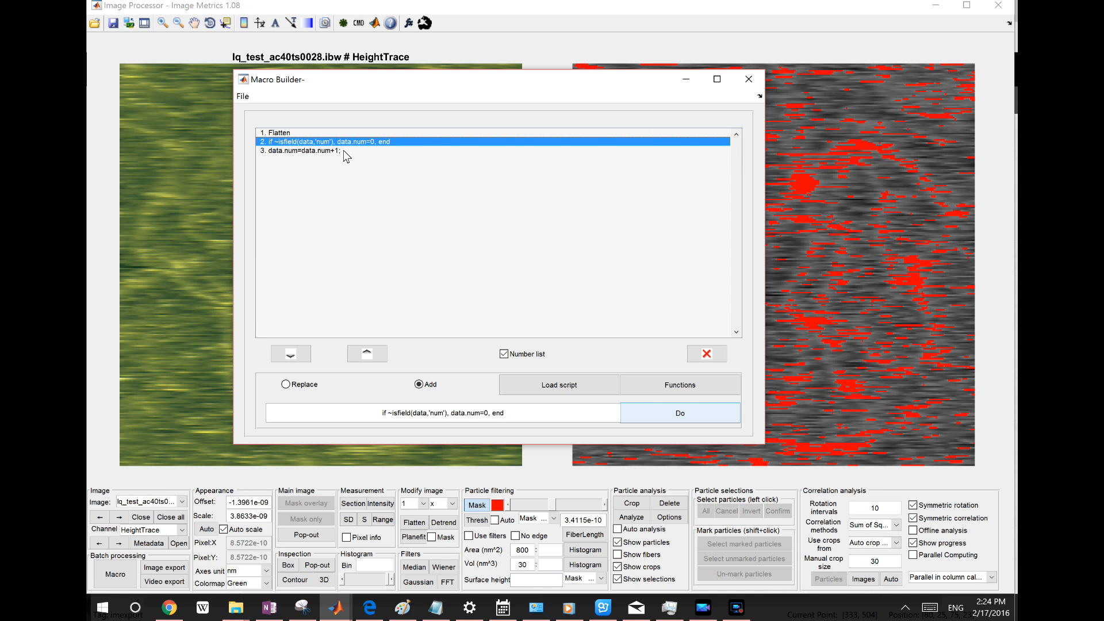
pyautogui.click(345, 151)
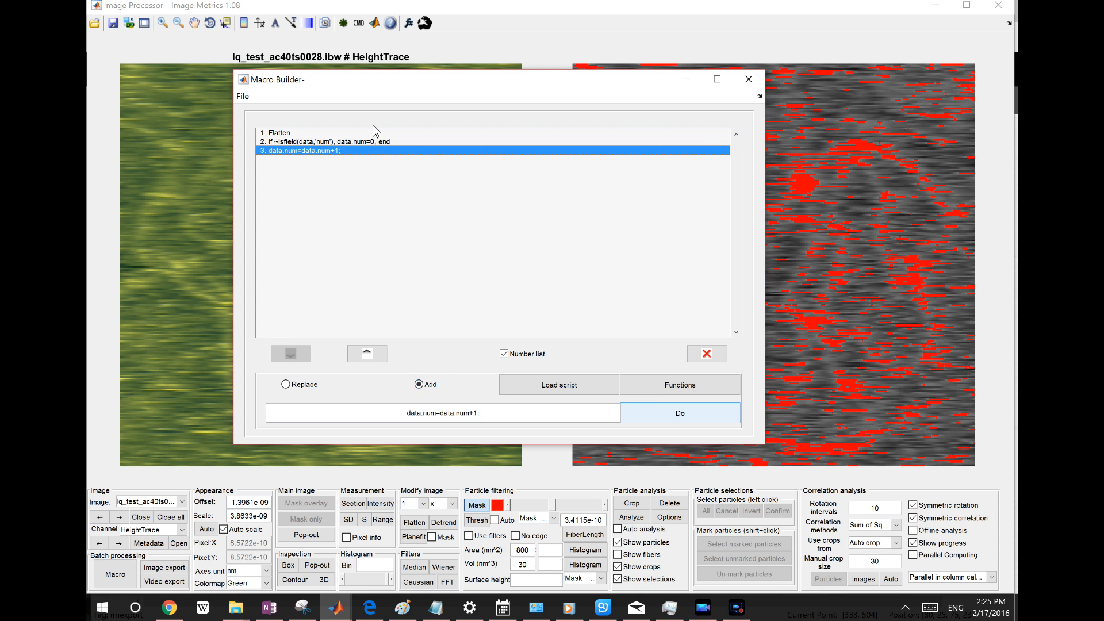
# Add the command disp(data.num) as the last entry of the macro
pyautogui.click(484, 412)
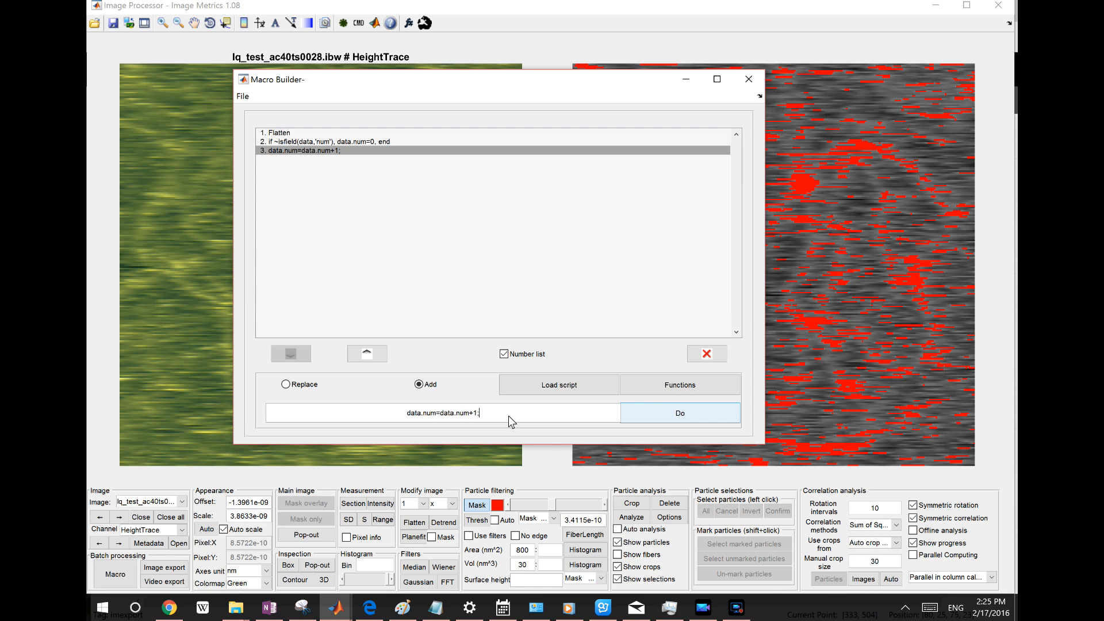
pyautogui.doubleClick(509, 416)
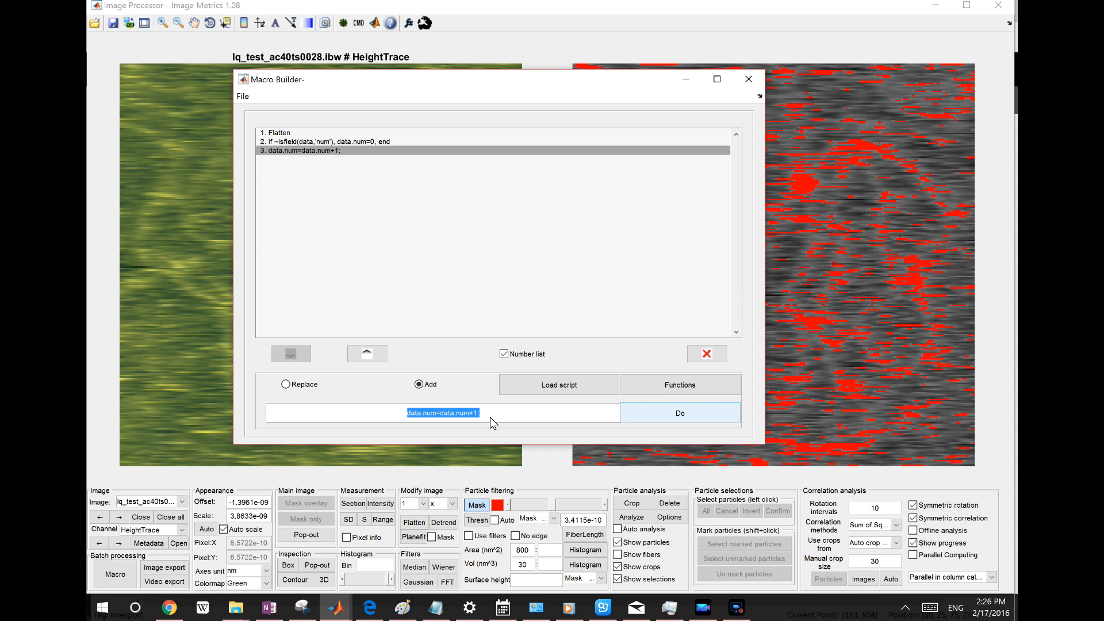
pyautogui.write('dt')
pyautogui.press('BackSpace')
pyautogui.press('BackSpace')
pyautogui.write('displ')
pyautogui.press('BackSpace')
pyautogui.write('(data.num)')
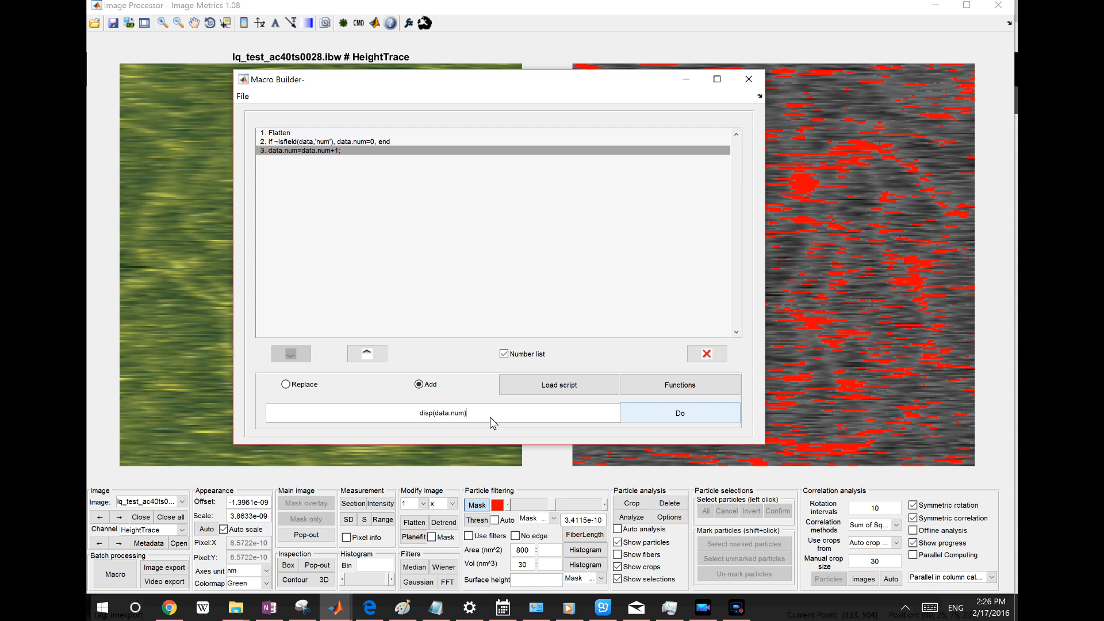
pyautogui.press('Return')
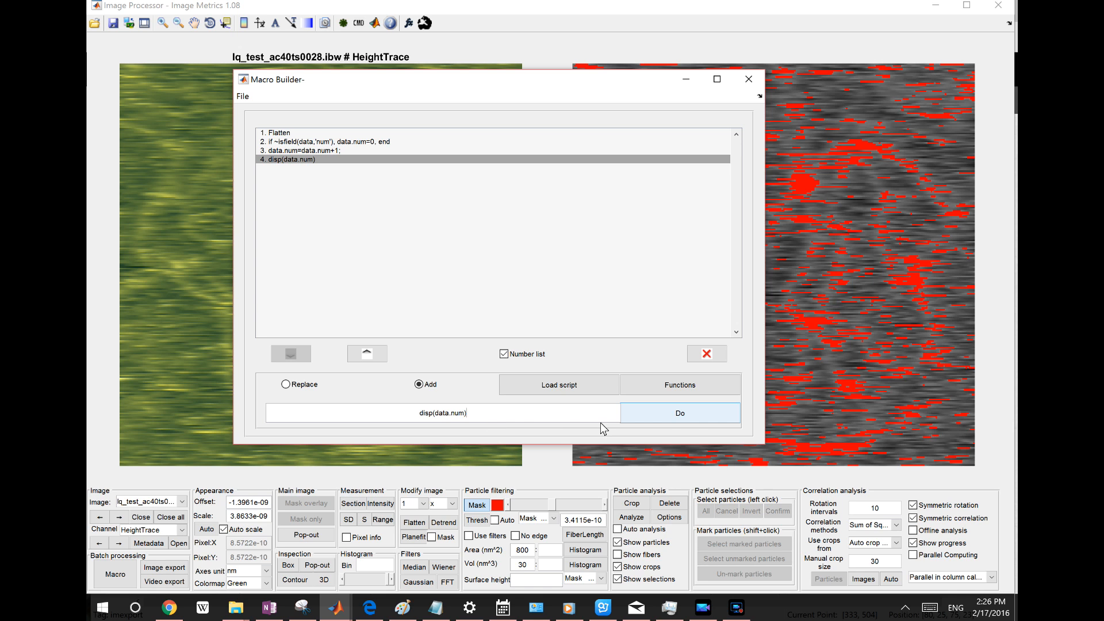
# Run the macro on all listed images using the HeightTrace data channel
pyautogui.click(690, 418)
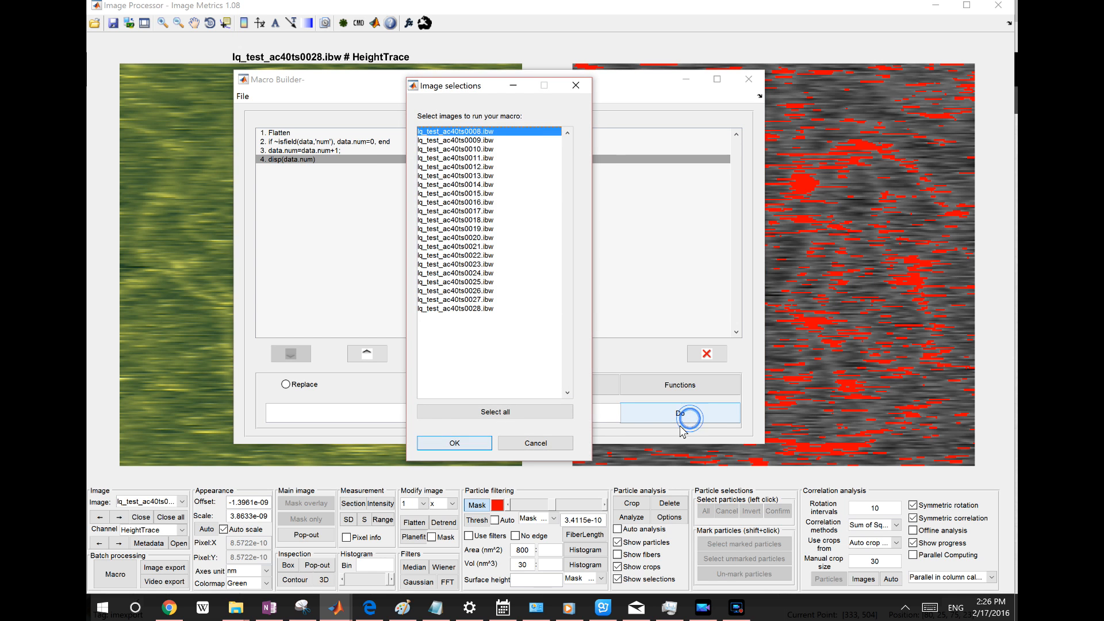
pyautogui.click(509, 412)
pyautogui.click(487, 443)
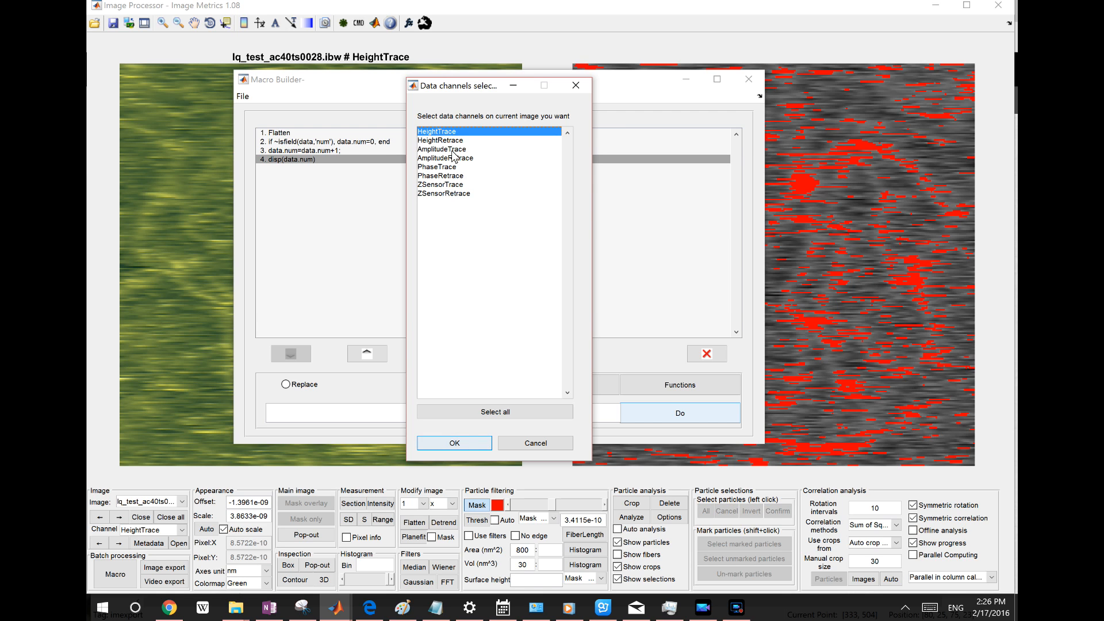
pyautogui.click(454, 443)
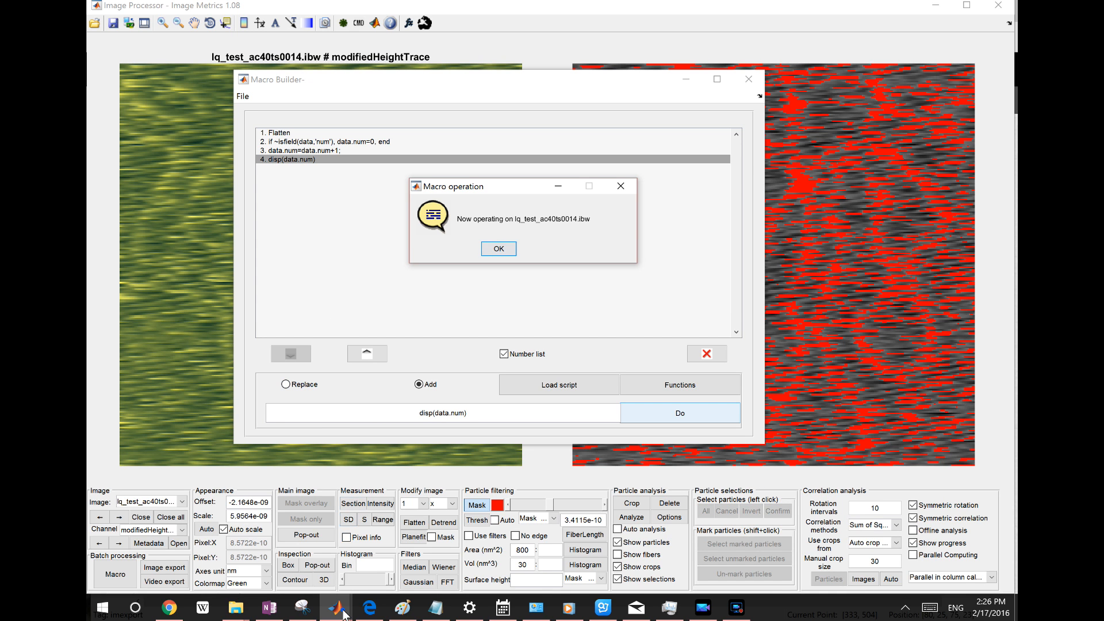
# Switch to MATLAB and examine the macro's output in the Command Window, checking the macro operation's progress
pyautogui.moveTo(344, 615)
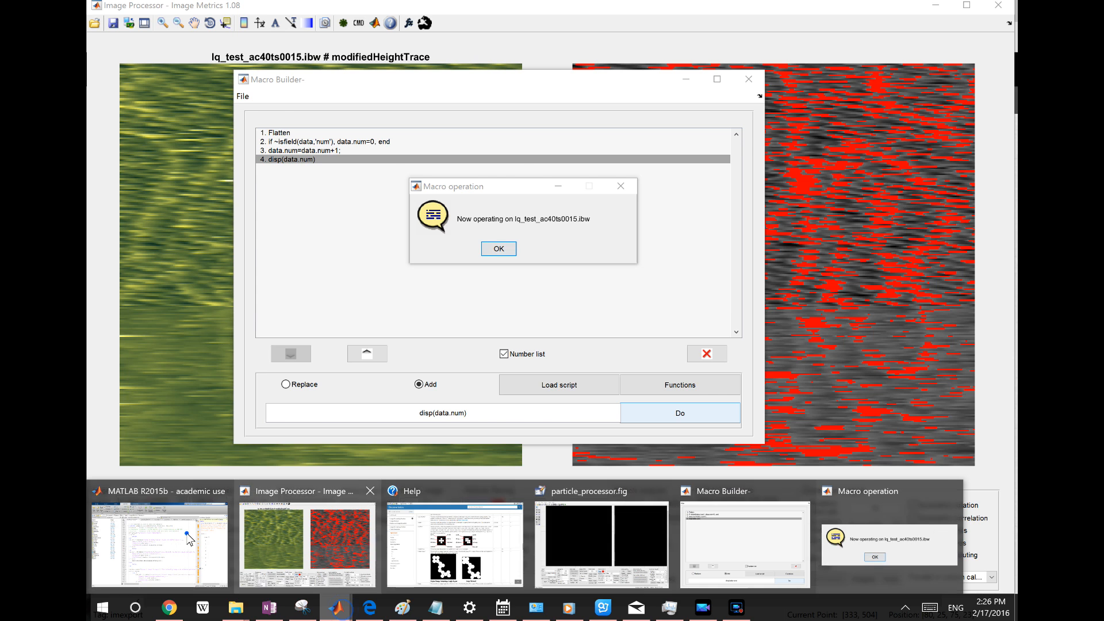
pyautogui.click(159, 544)
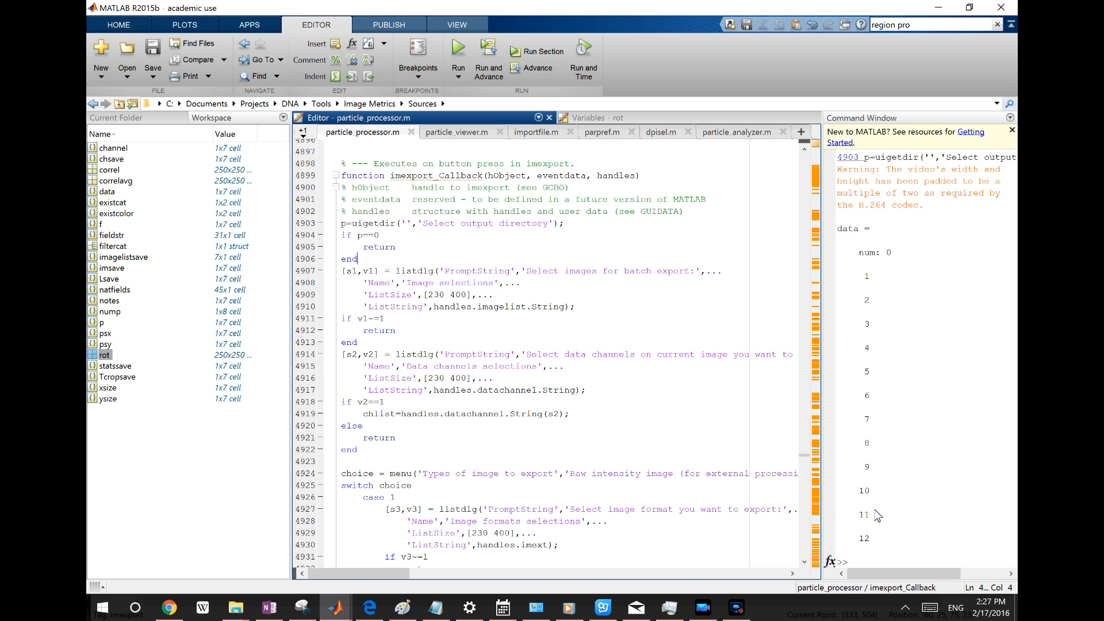
pyautogui.scroll(-2, 875, 510)
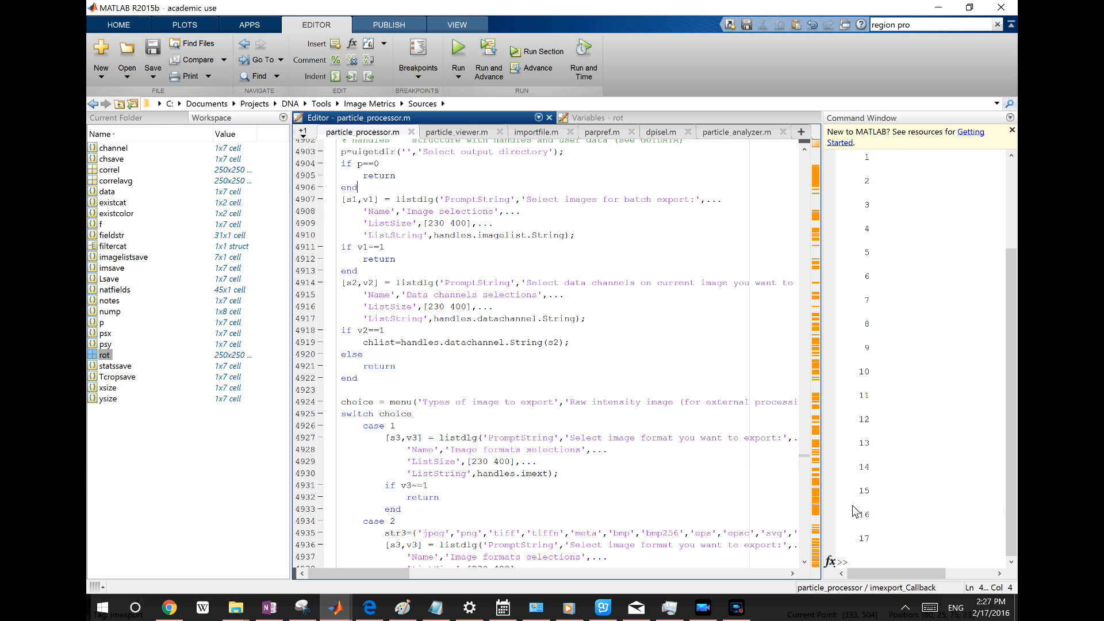
pyautogui.click(332, 613)
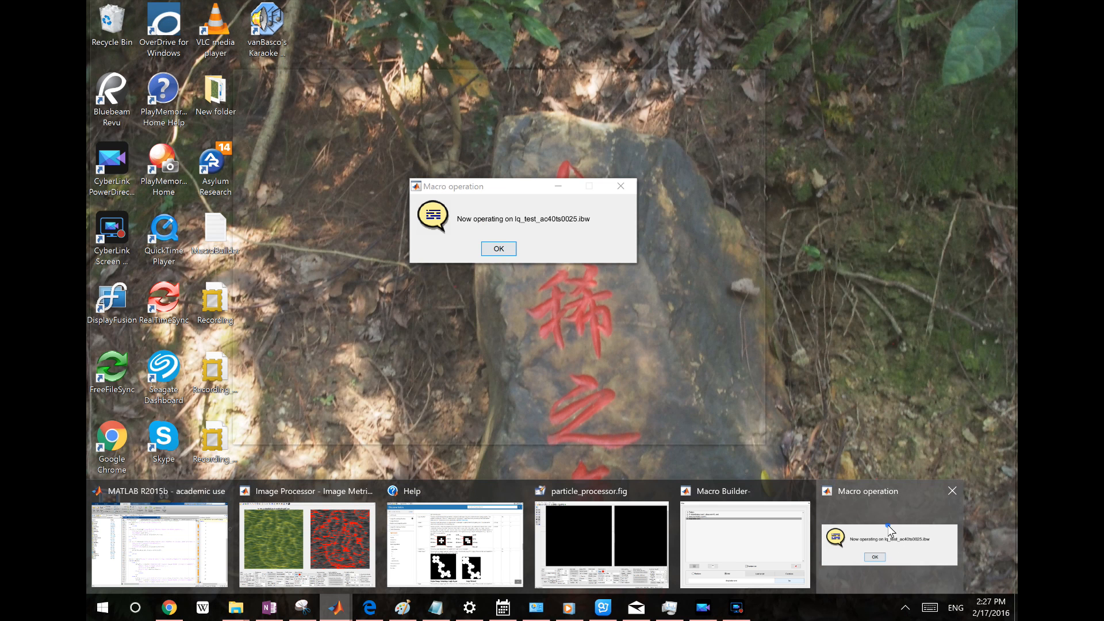
pyautogui.click(893, 534)
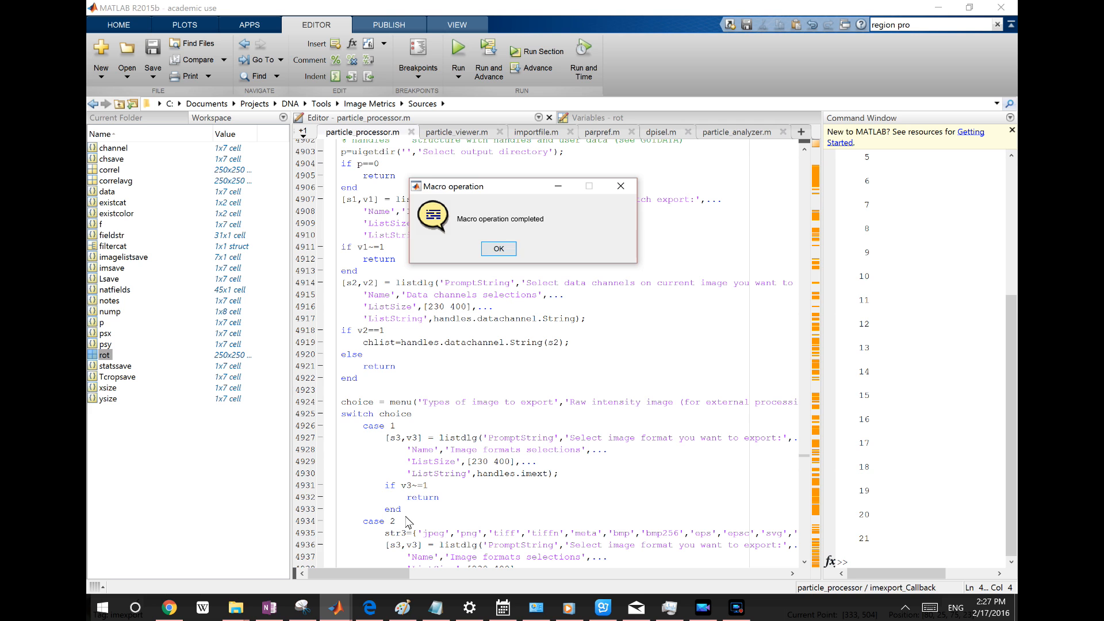
# Switch to File Explorer and open the log text file in Image Metrics > Releases > 2015b, 1.08 > for_redistribution_files_only
pyautogui.click(235, 608)
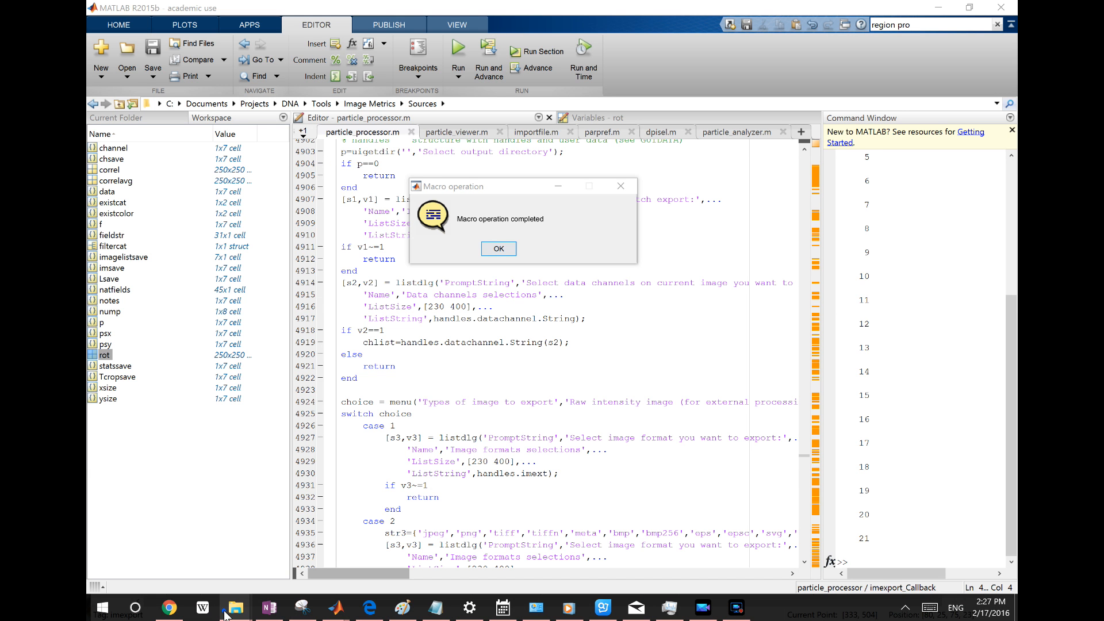
pyautogui.moveTo(236, 608)
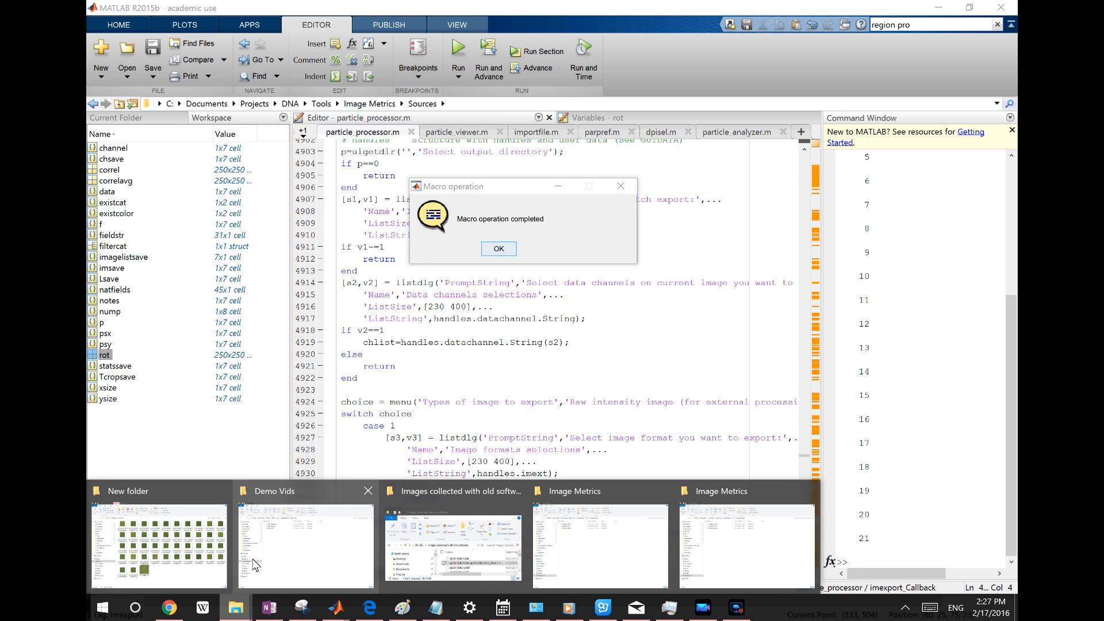
pyautogui.click(256, 566)
pyautogui.click(548, 564)
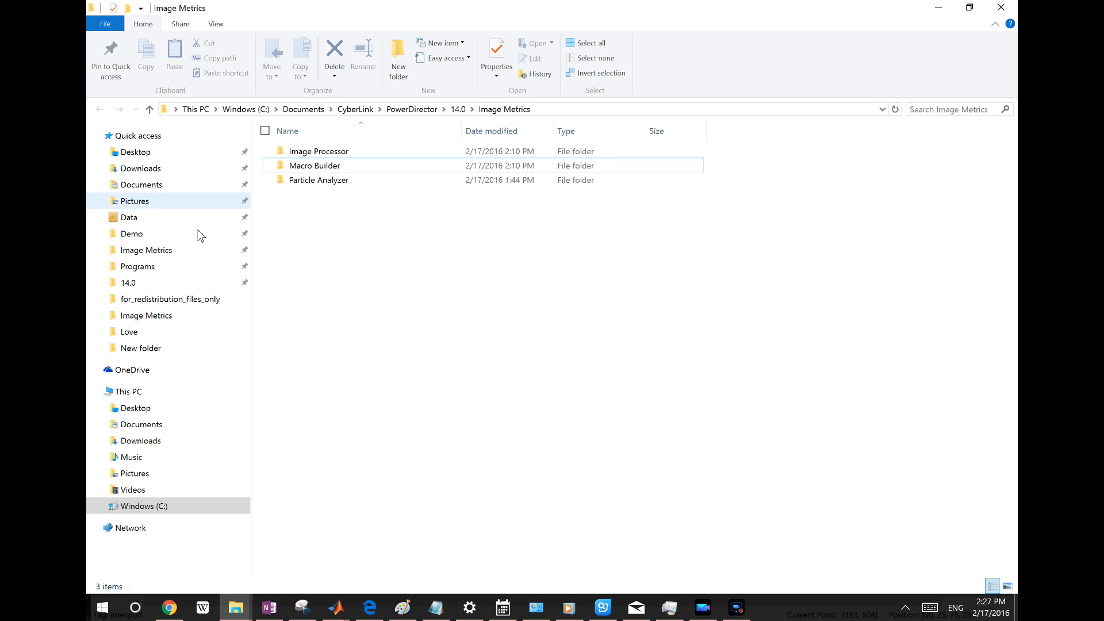
pyautogui.click(182, 253)
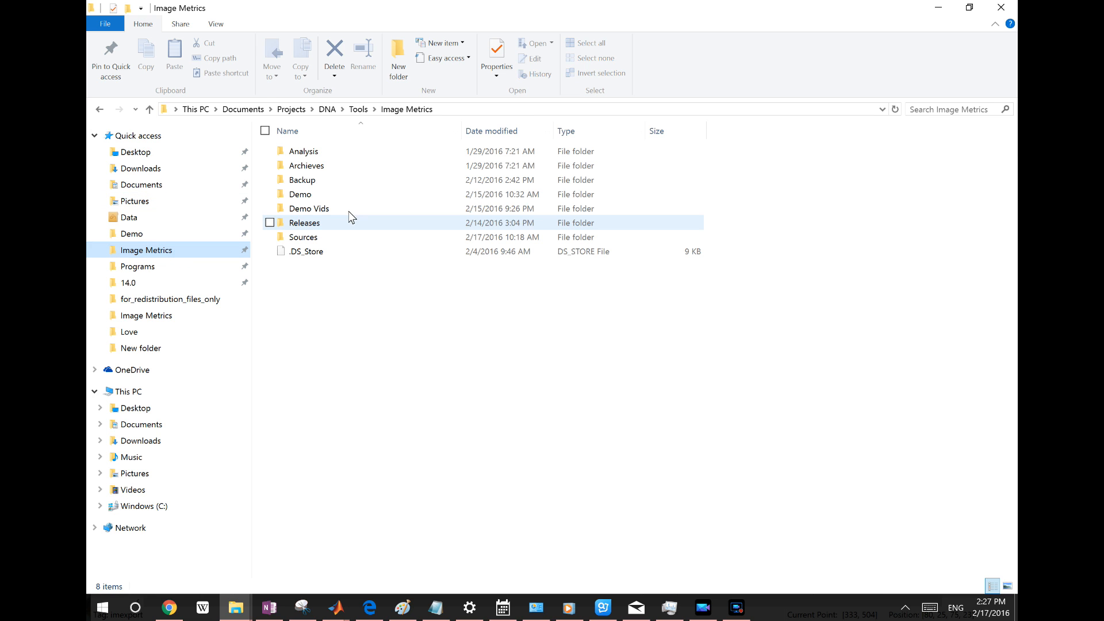
pyautogui.doubleClick(338, 223)
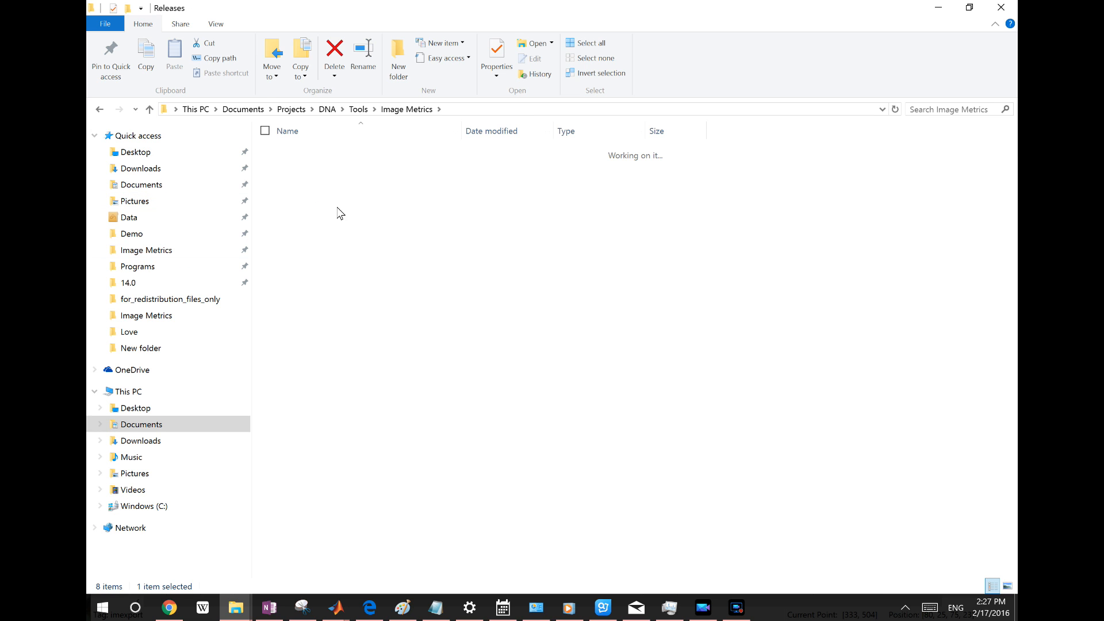
pyautogui.doubleClick(340, 251)
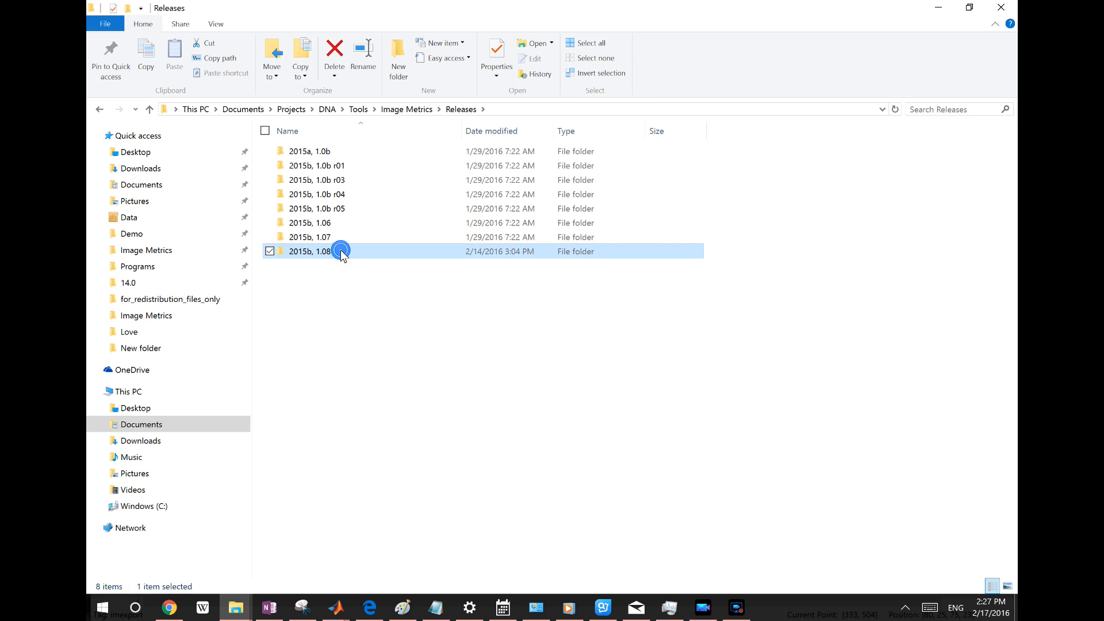
pyautogui.click(345, 167)
pyautogui.doubleClick(346, 168)
pyautogui.click(328, 196)
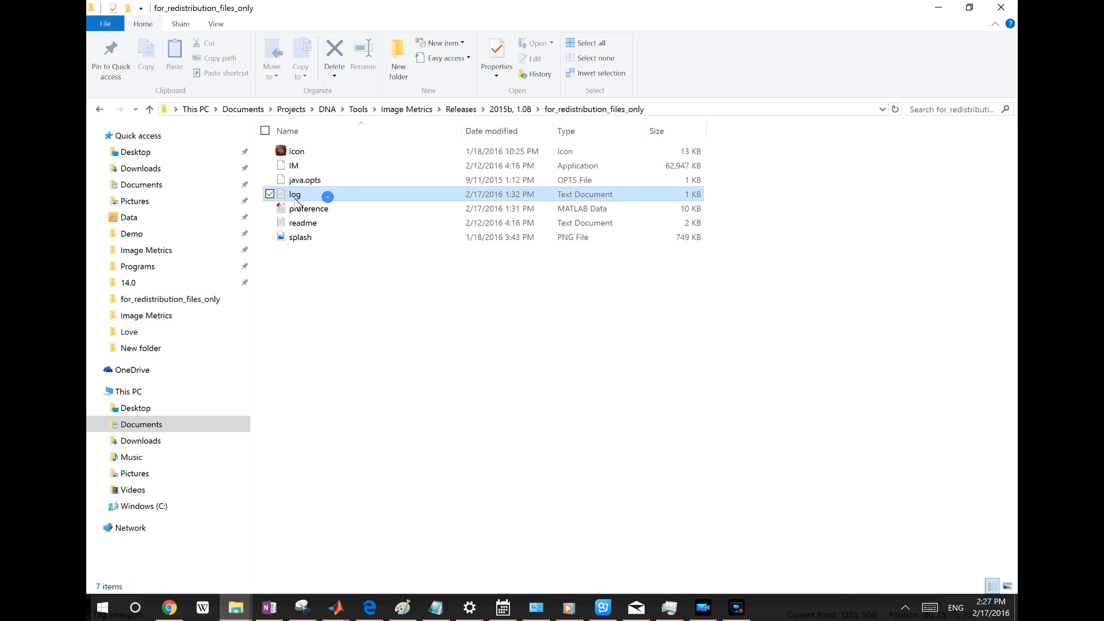
pyautogui.doubleClick(306, 195)
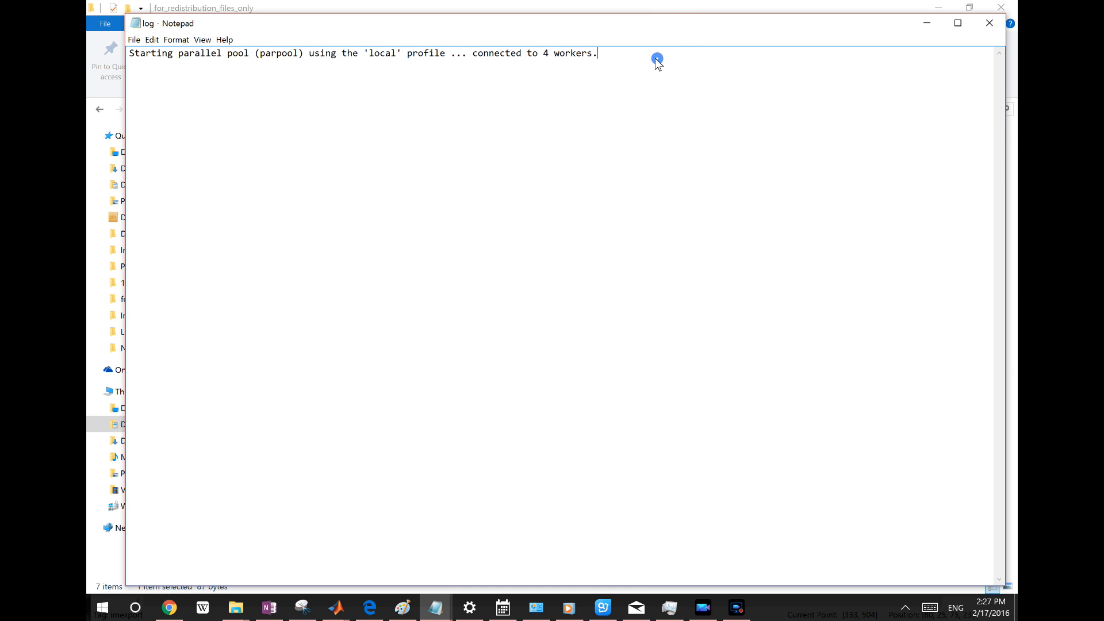
# Examine the text in the log file and close it
pyautogui.hotkey('shift', 'Left')
pyautogui.hotkey('shift', 'Left')
pyautogui.hotkey('shift', 'Left')
pyautogui.hotkey('shift', 'Left')
pyautogui.hotkey('shift', 'Left')
pyautogui.hotkey('shift', 'Left')
pyautogui.hotkey('shift', 'Left')
pyautogui.hotkey('ctrl', 'a')
pyautogui.click(507, 84)
pyautogui.click(989, 24)
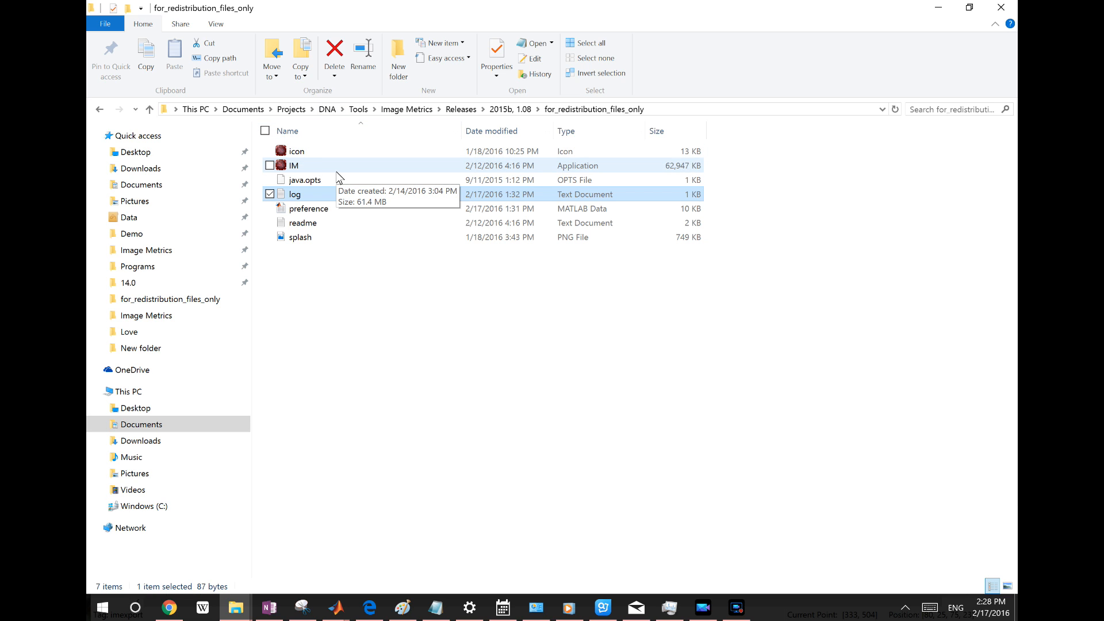
# Check the folder's options for opening a command prompt, and dismiss them without opening one
pyautogui.click(105, 24)
pyautogui.moveTo(172, 84)
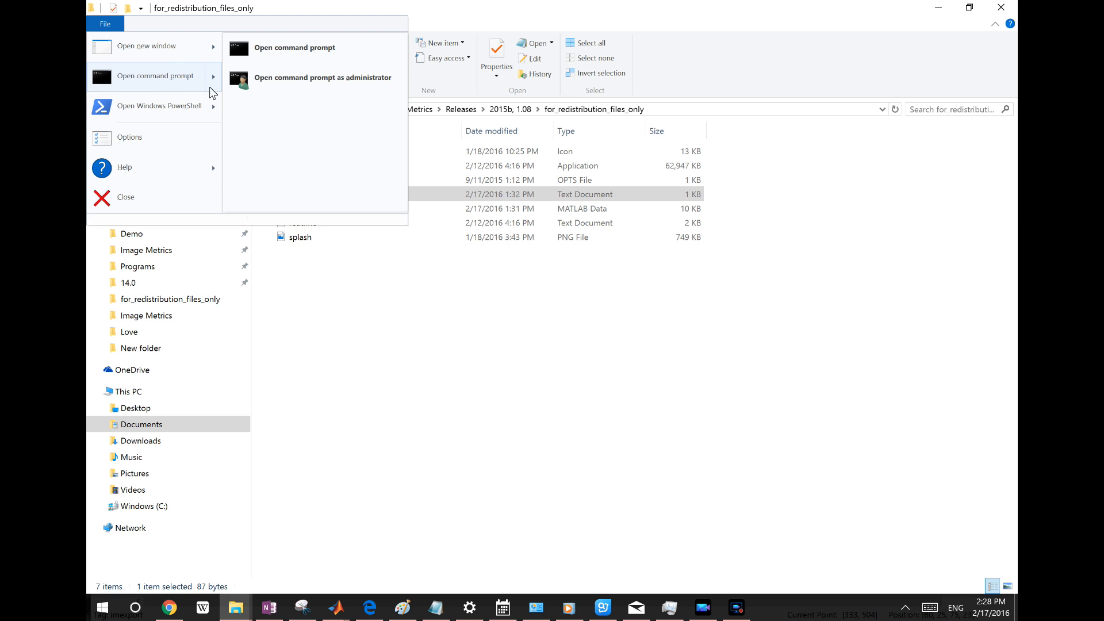
pyautogui.click(374, 320)
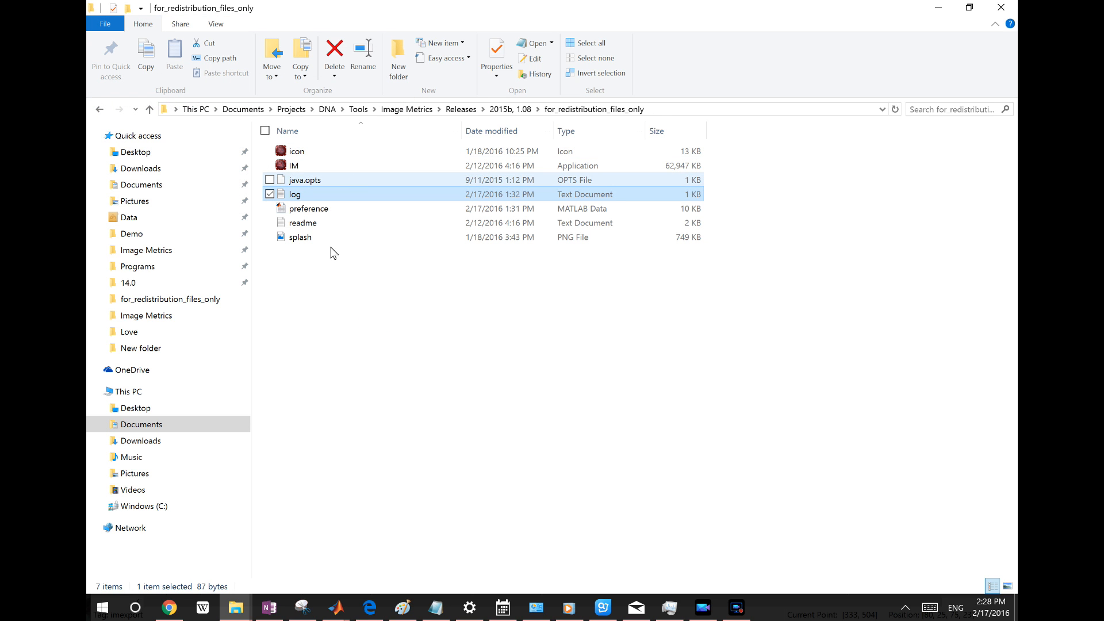
# Switch to the Image Metrics Image Processor, dismiss the macro completion message and bring the Macro Builder to the front
pyautogui.moveTo(282, 615)
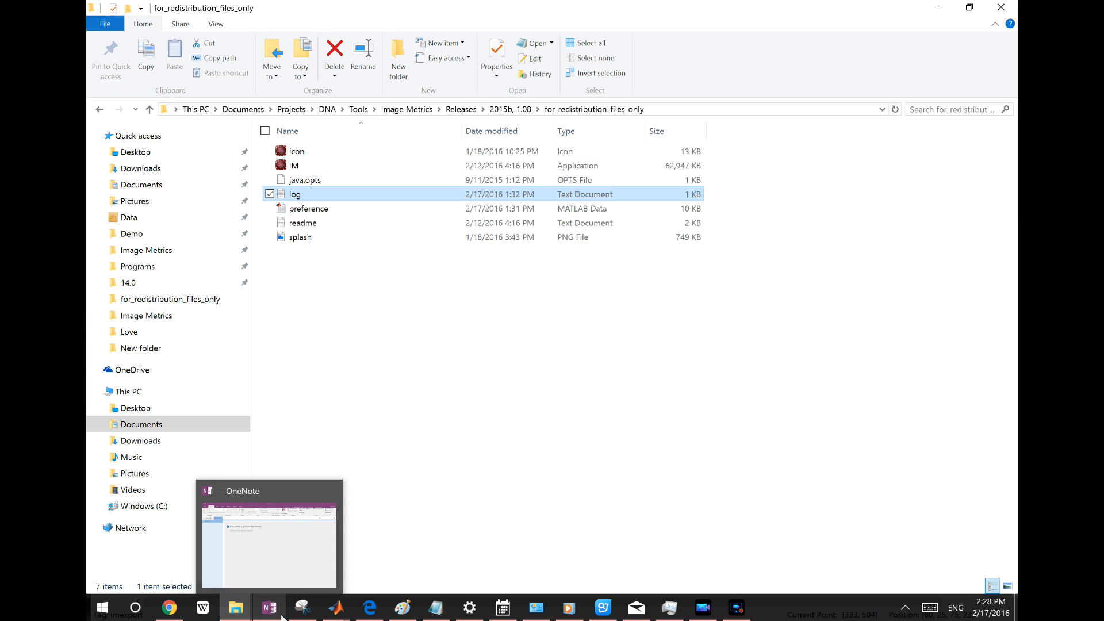
pyautogui.moveTo(327, 610)
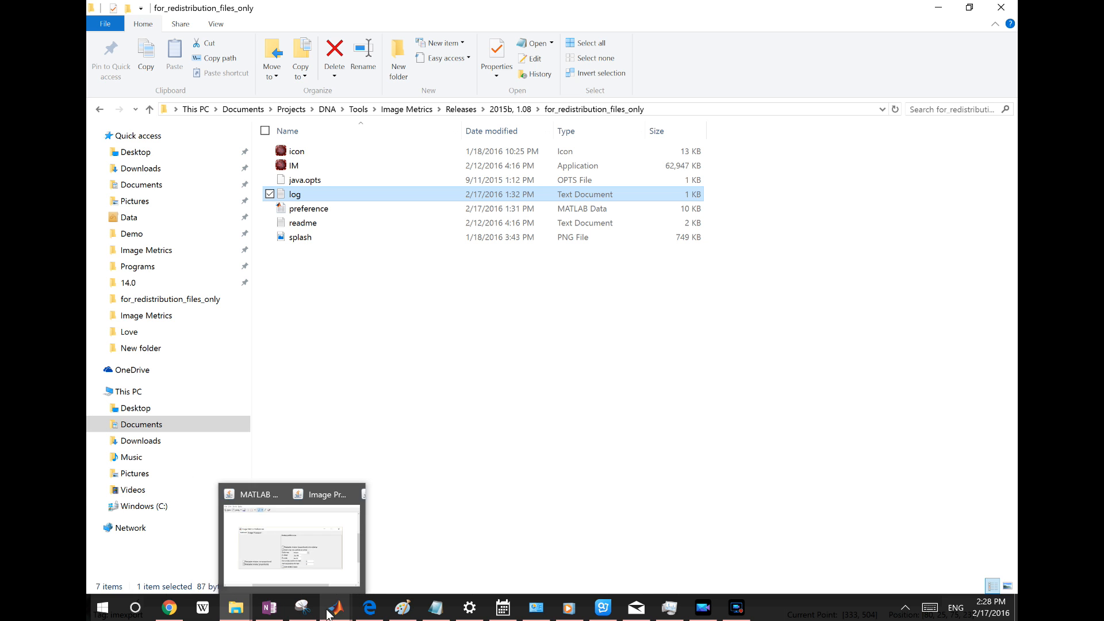
pyautogui.moveTo(723, 615)
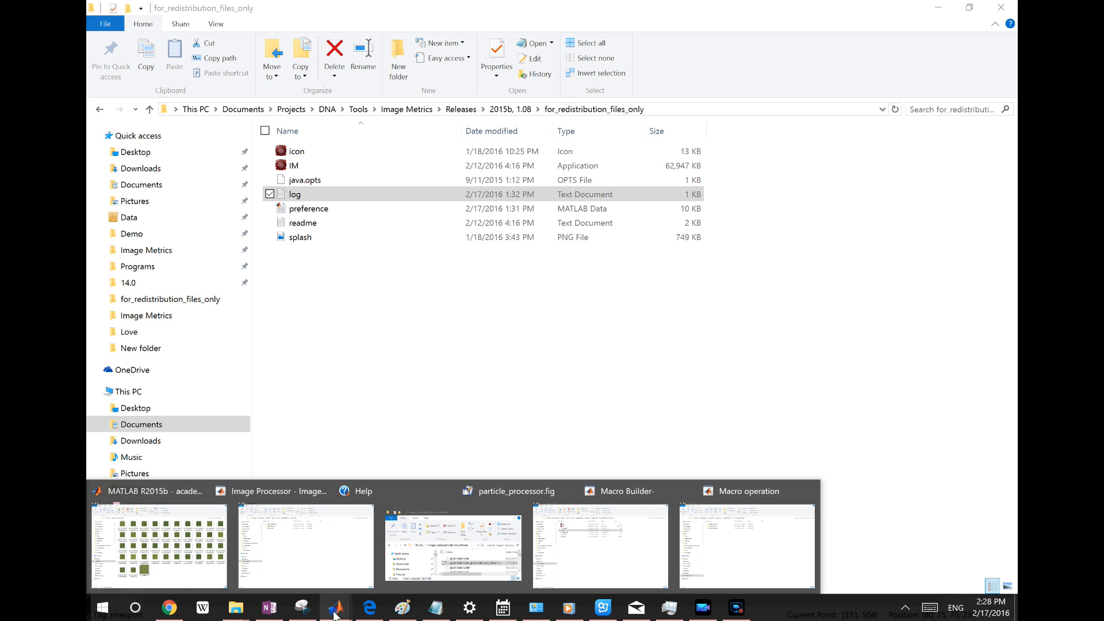
pyautogui.click(344, 542)
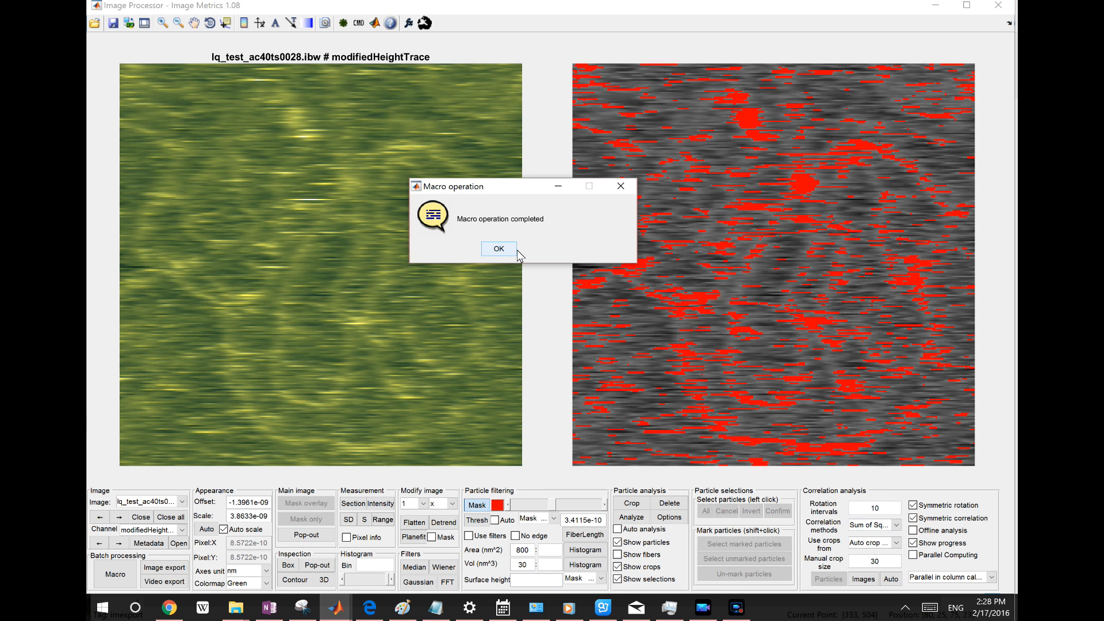
pyautogui.click(499, 250)
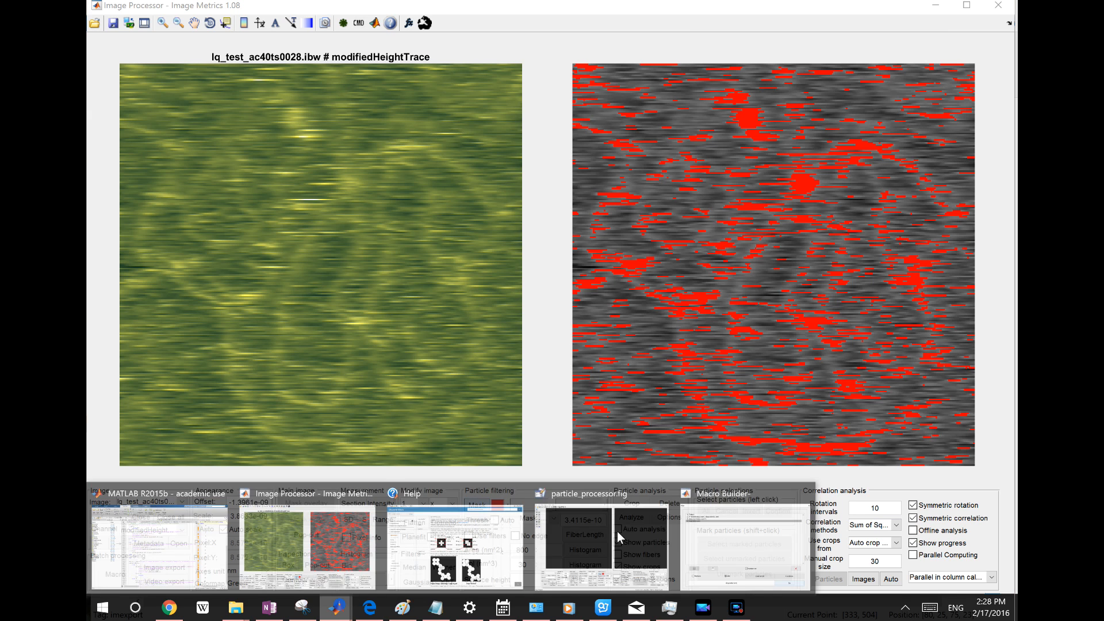
pyautogui.click(742, 547)
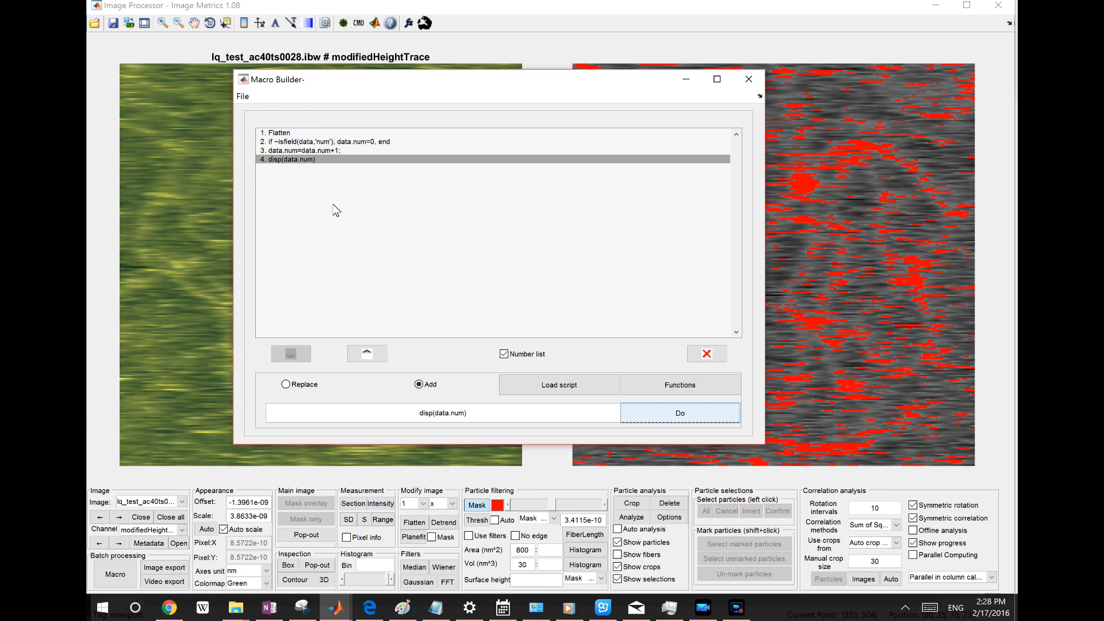
# Look at the macro list's export options and the file types available for saving the macro, and cancel the save
pyautogui.click(244, 96)
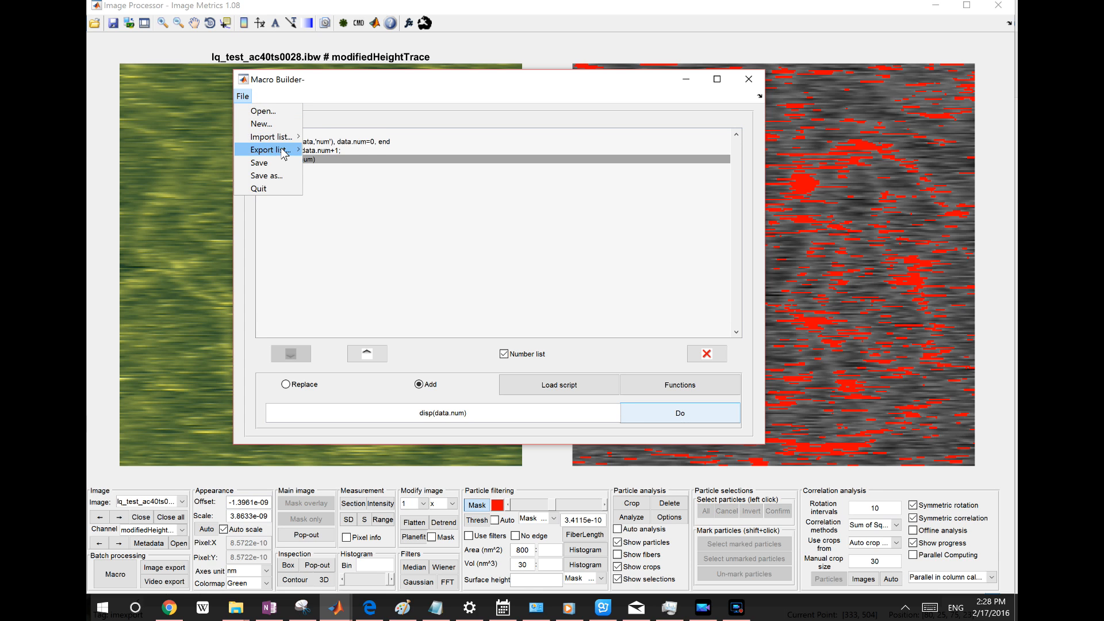
pyautogui.moveTo(282, 150)
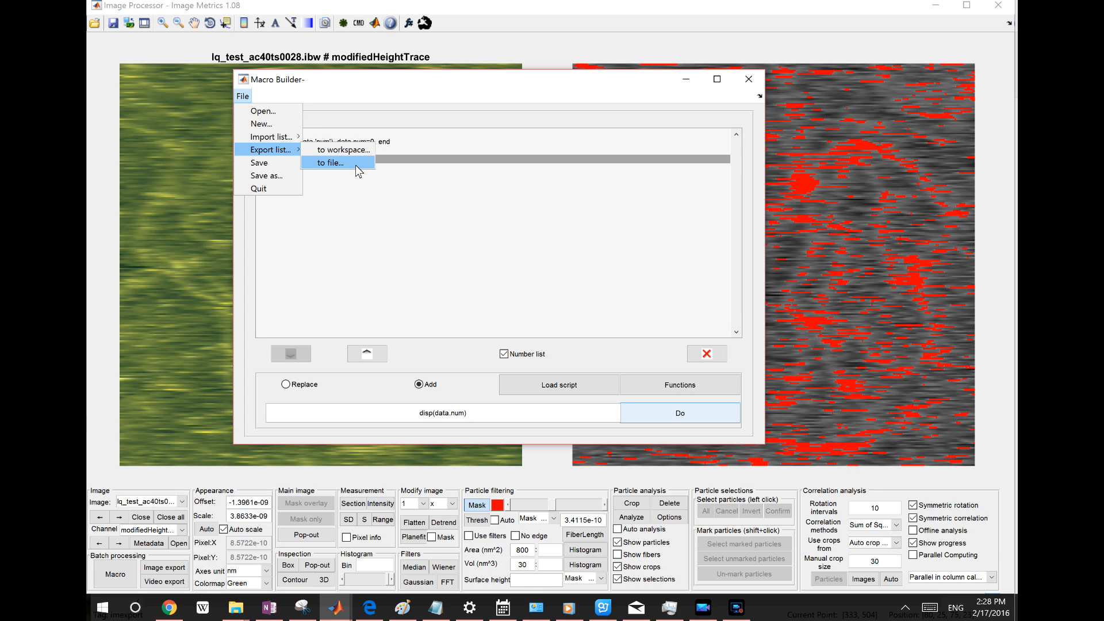
pyautogui.click(284, 176)
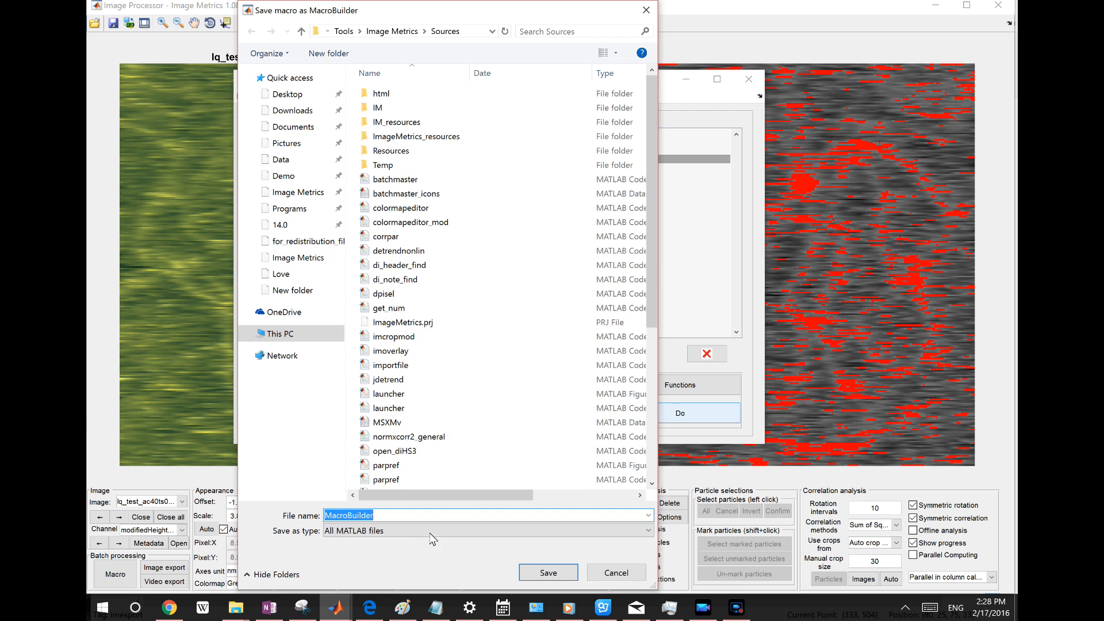
pyautogui.click(412, 531)
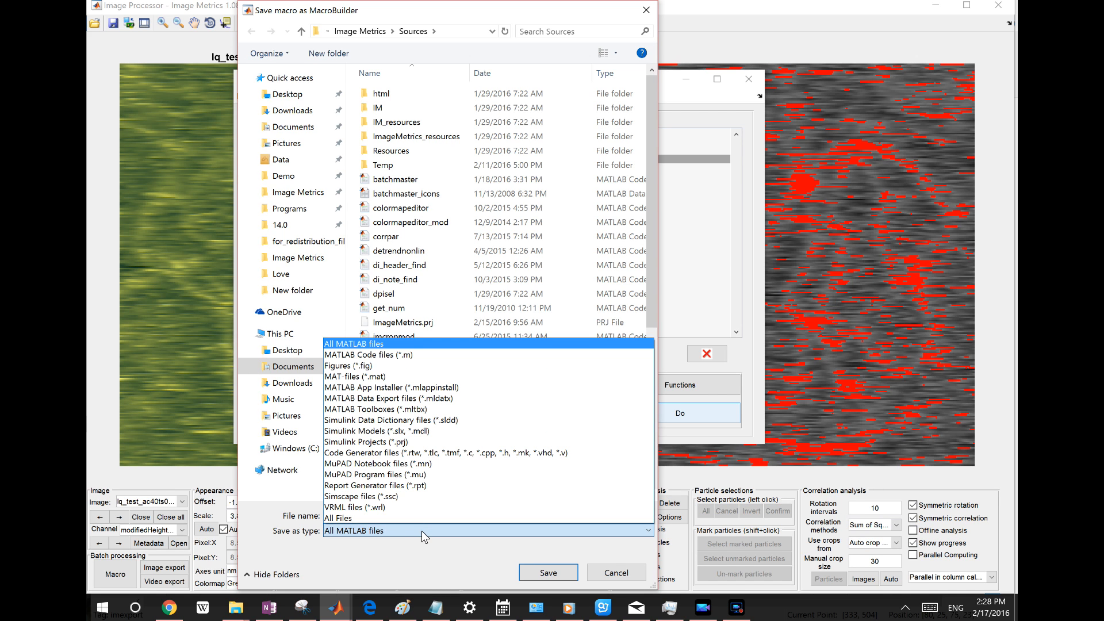
pyautogui.click(422, 530)
pyautogui.click(608, 567)
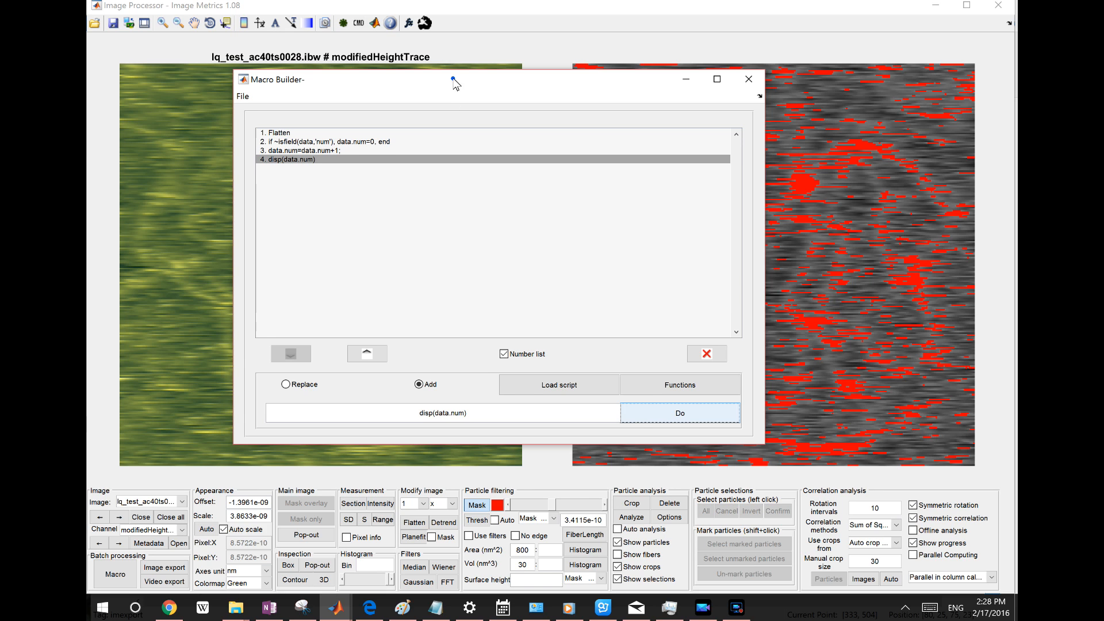
# Move the Macro Builder window slightly aside and review its commands for opening, importing, exporting and saving macros
pyautogui.moveTo(456, 78); pyautogui.dragTo(419, 78)
pyautogui.click(205, 96)
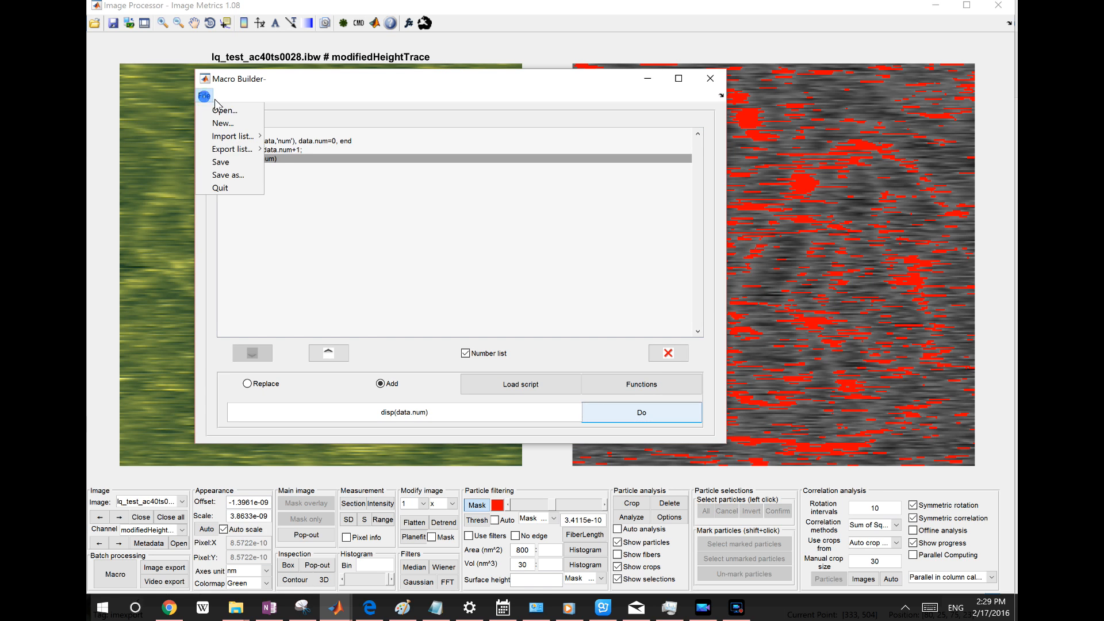
pyautogui.click(346, 215)
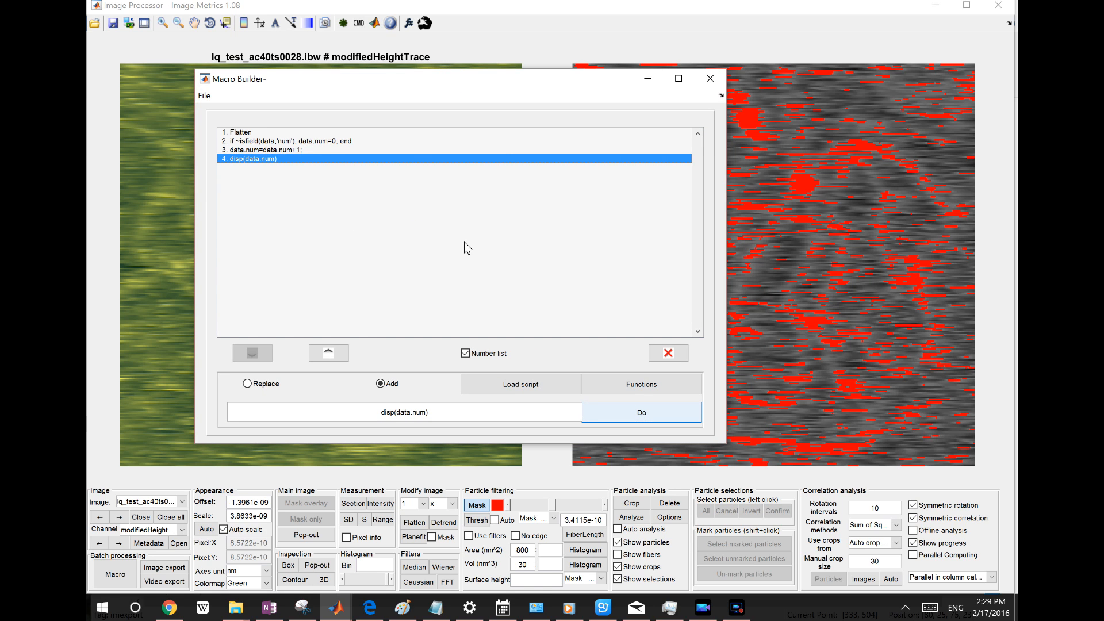
pyautogui.click(205, 95)
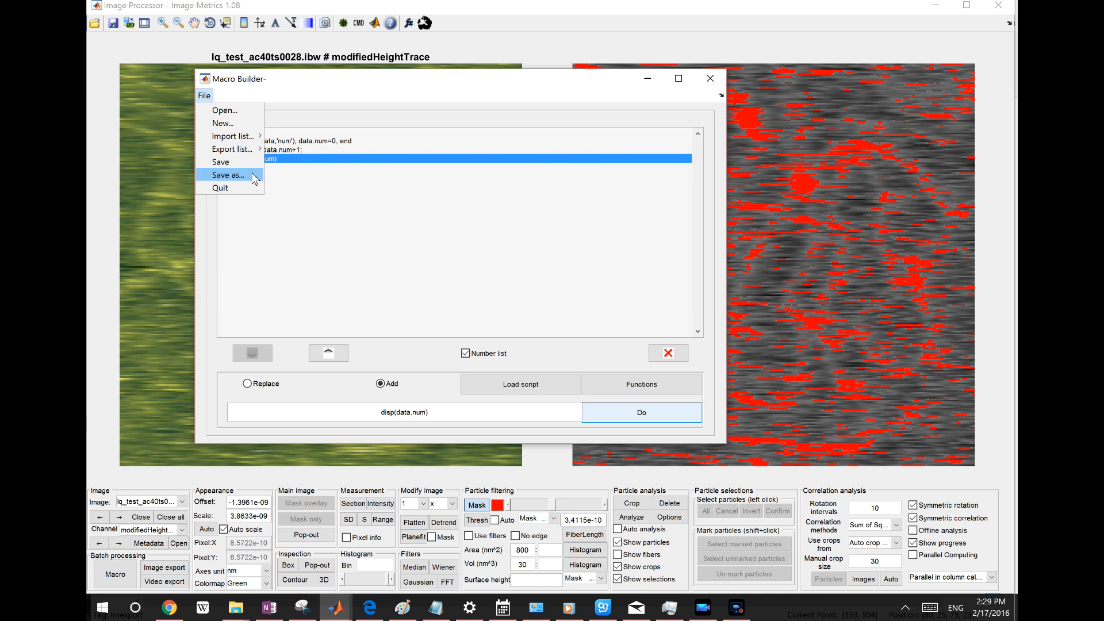
pyautogui.click(465, 268)
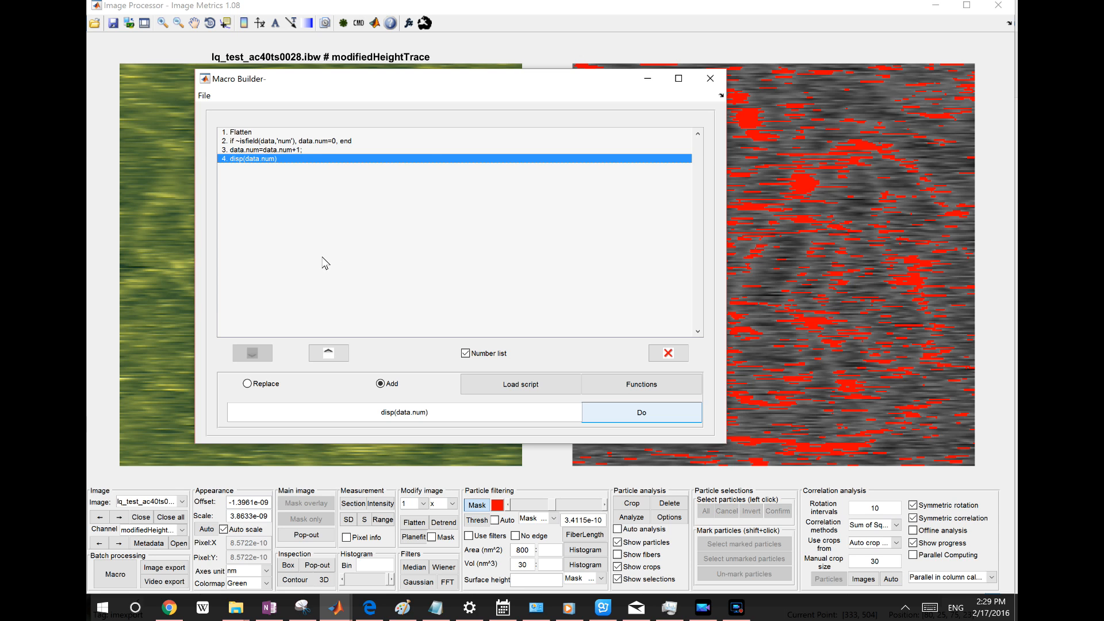
# Review the export options and the file types accepted when opening a saved macro, without opening any file
pyautogui.click(205, 96)
pyautogui.moveTo(244, 152)
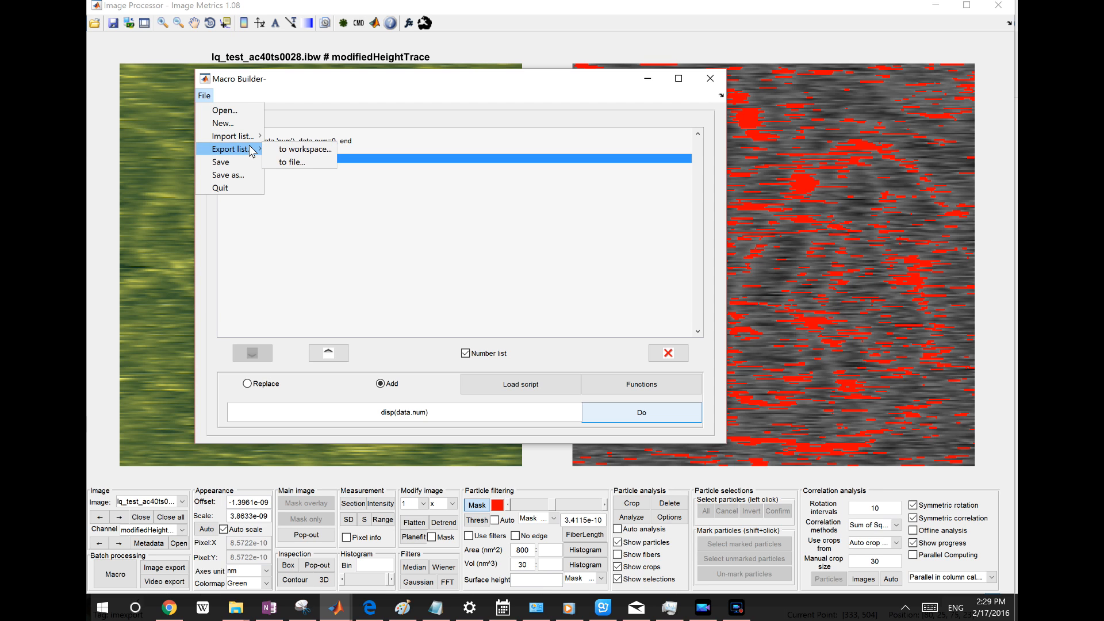
pyautogui.click(239, 110)
pyautogui.click(505, 553)
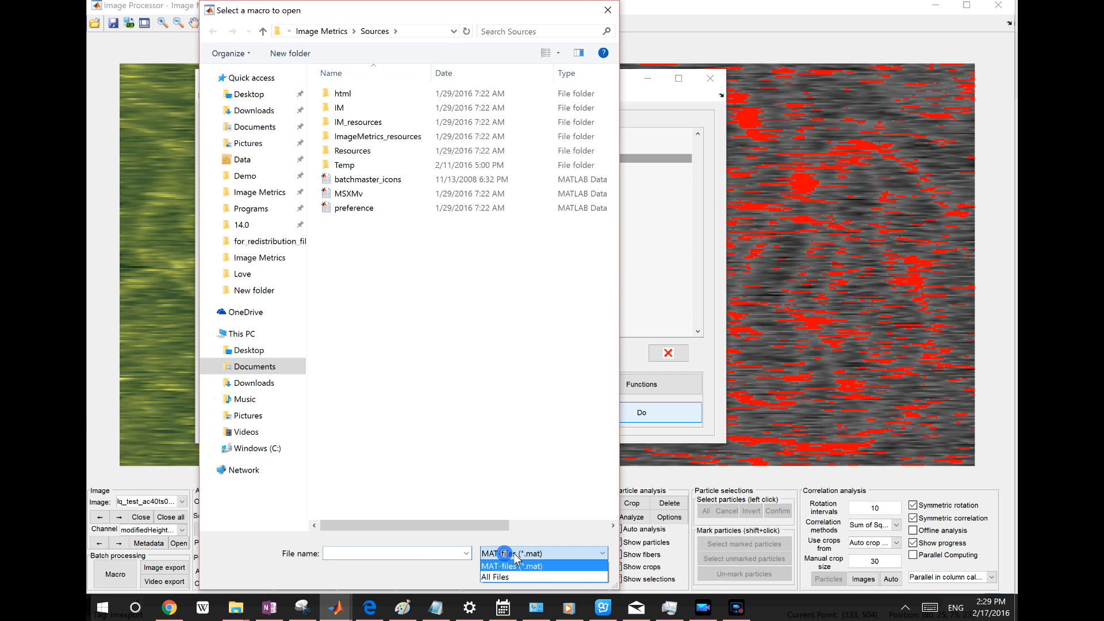
pyautogui.click(549, 559)
pyautogui.click(564, 573)
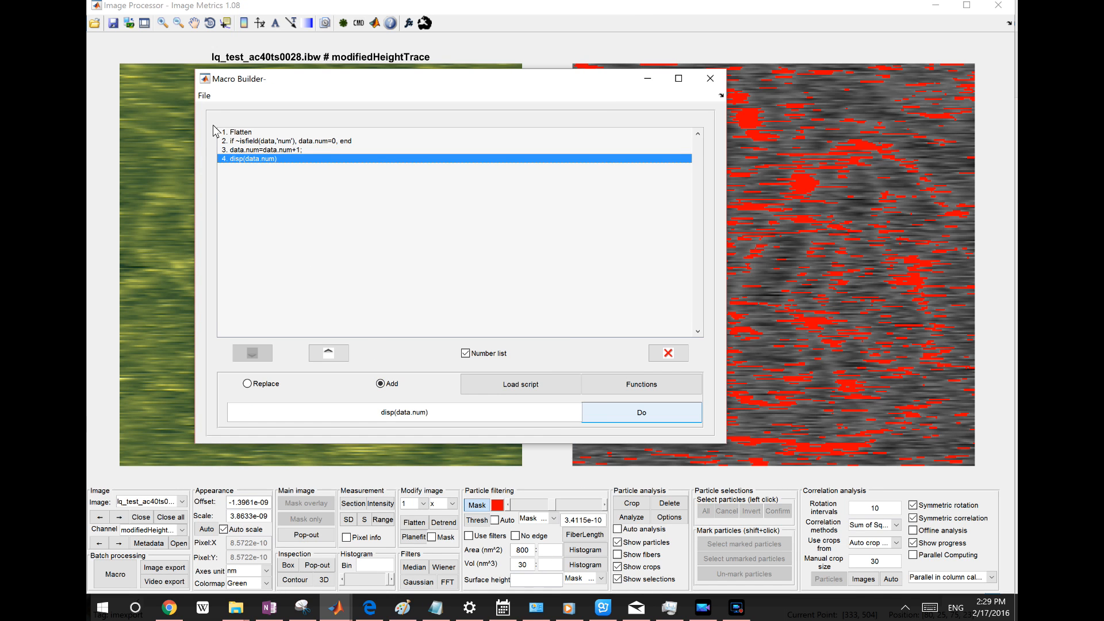
pyautogui.click(205, 95)
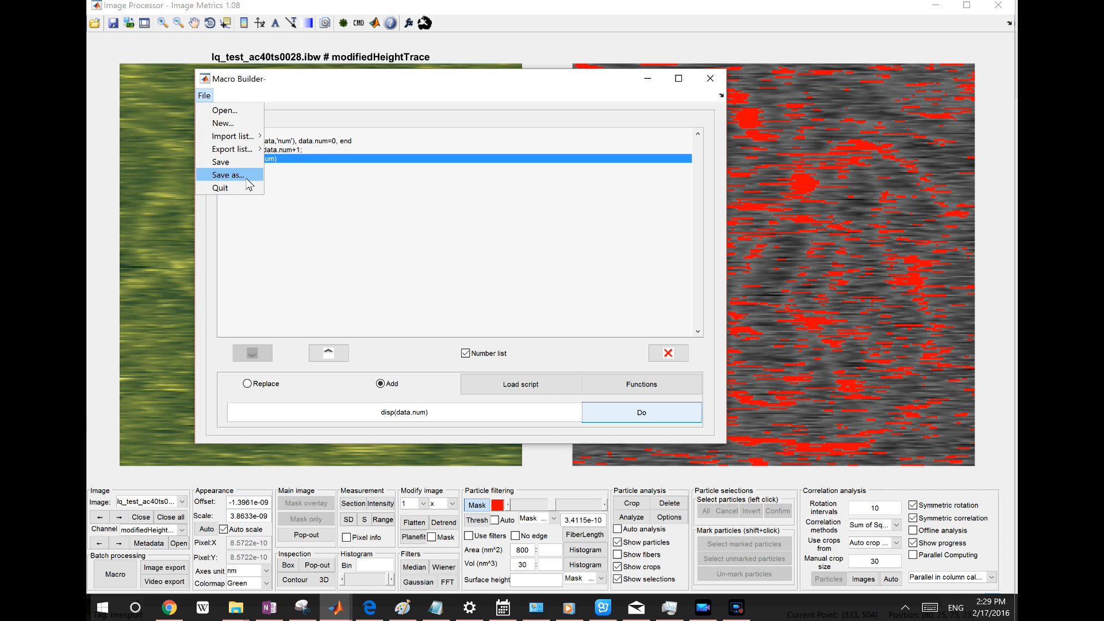
pyautogui.click(218, 111)
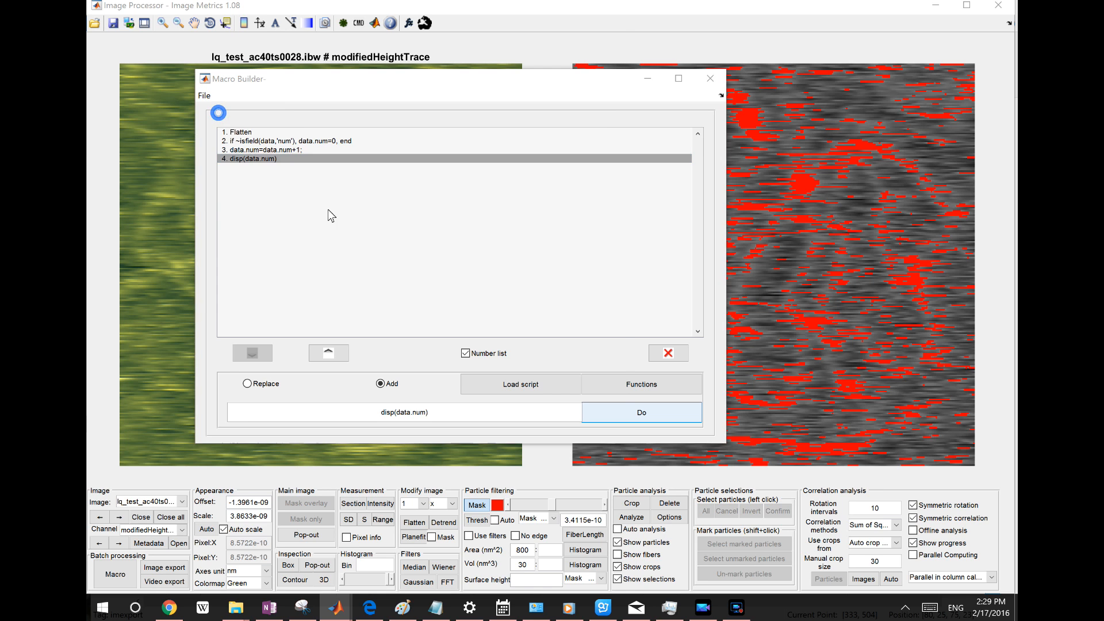
pyautogui.click(576, 573)
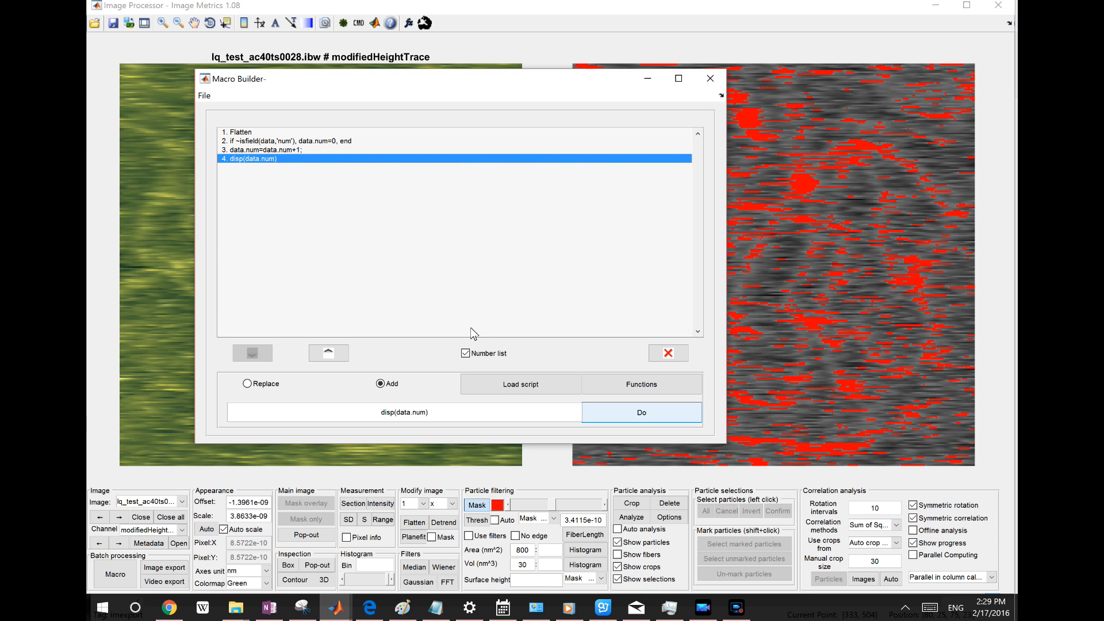
# Look at the predefined macro functions and the custom script file chooser, cancelling both without adding anything to the macro
pyautogui.moveTo(444, 413); pyautogui.dragTo(343, 405)
pyautogui.click(373, 219)
pyautogui.click(637, 384)
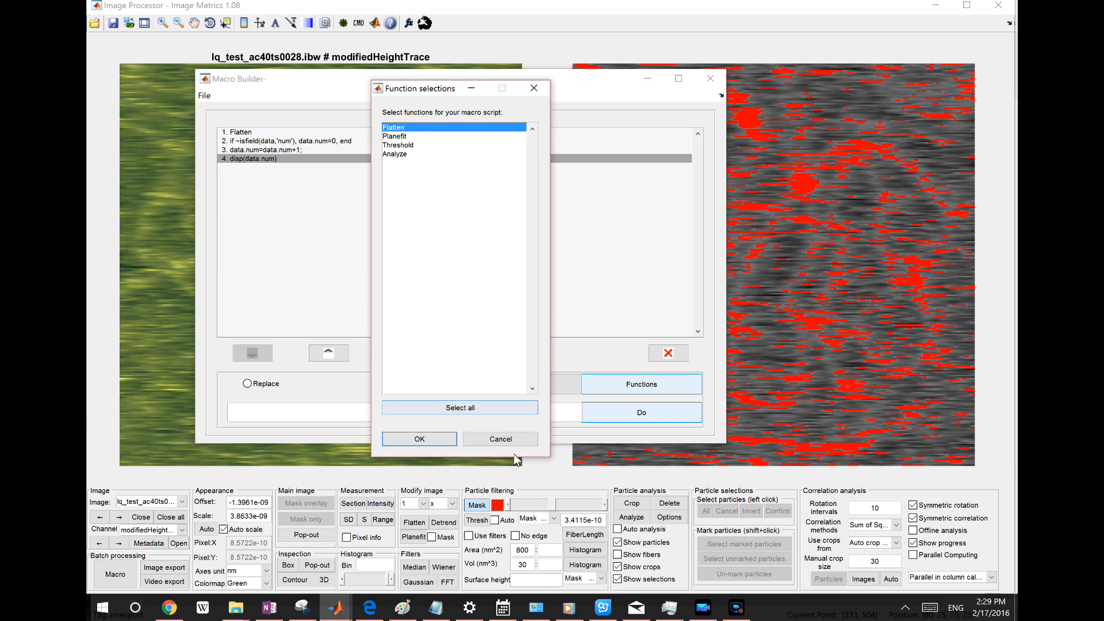
pyautogui.click(515, 443)
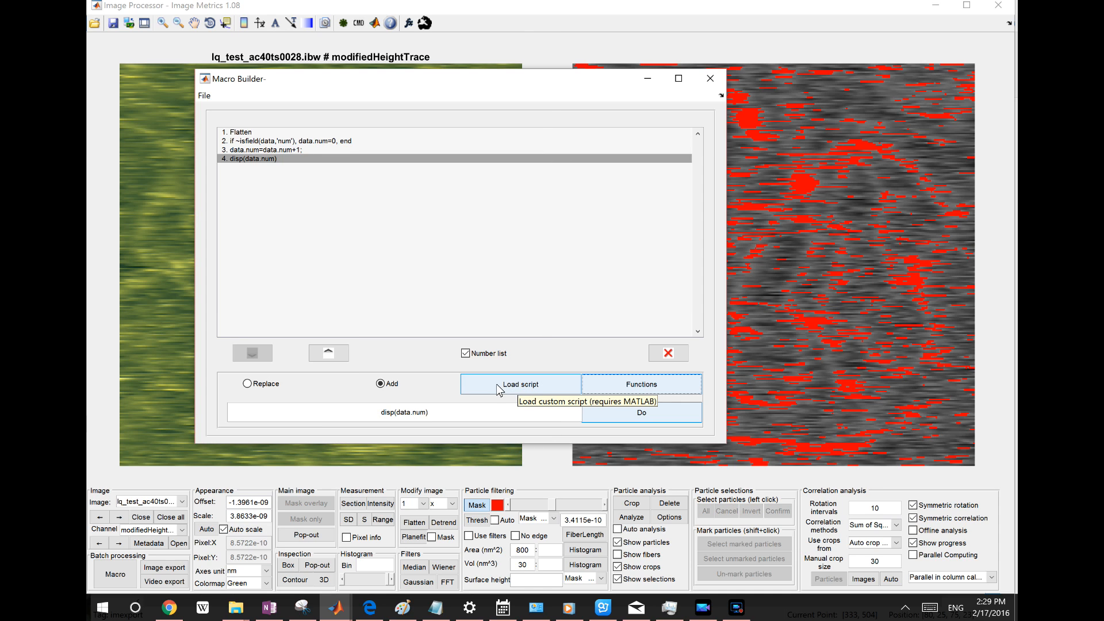
pyautogui.click(542, 383)
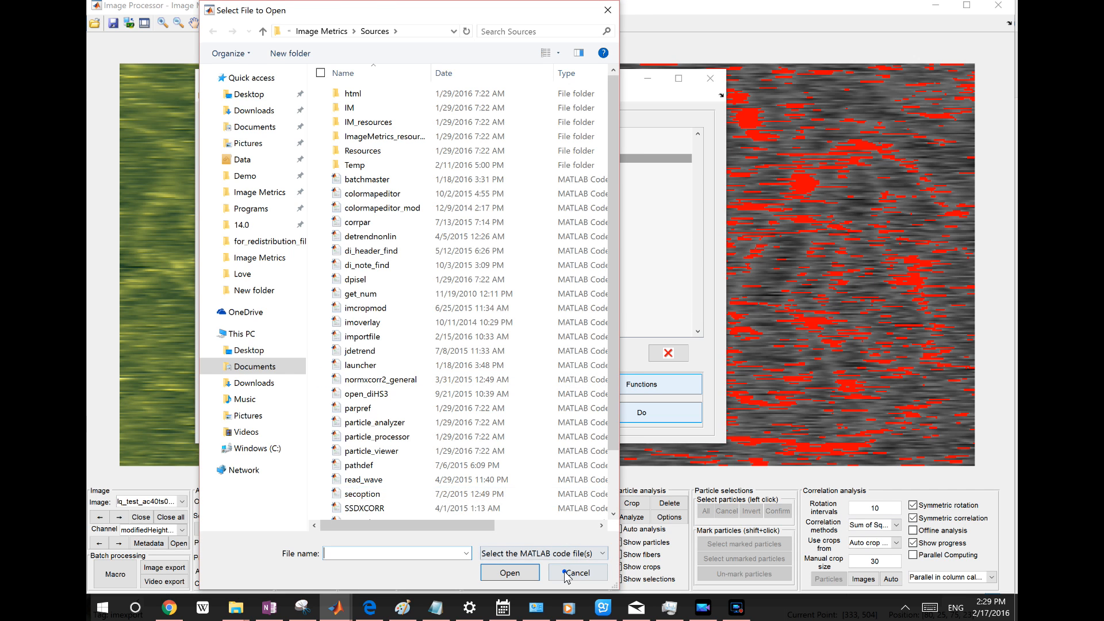
pyautogui.click(564, 571)
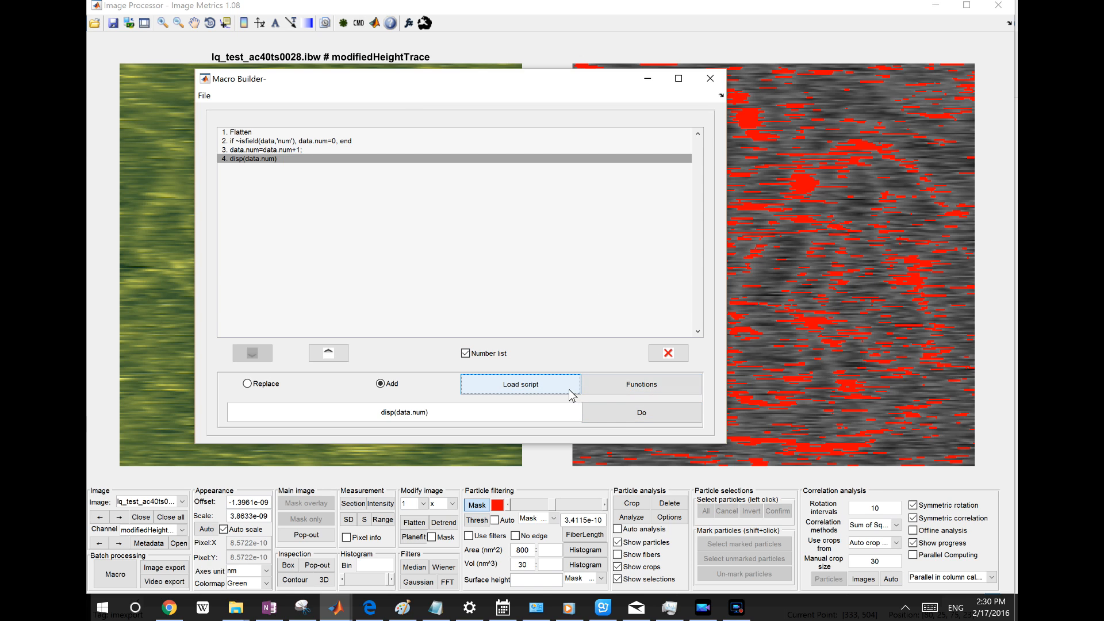
# Look through the image and data channel selections for running the macro, and cancel the run
pyautogui.click(620, 418)
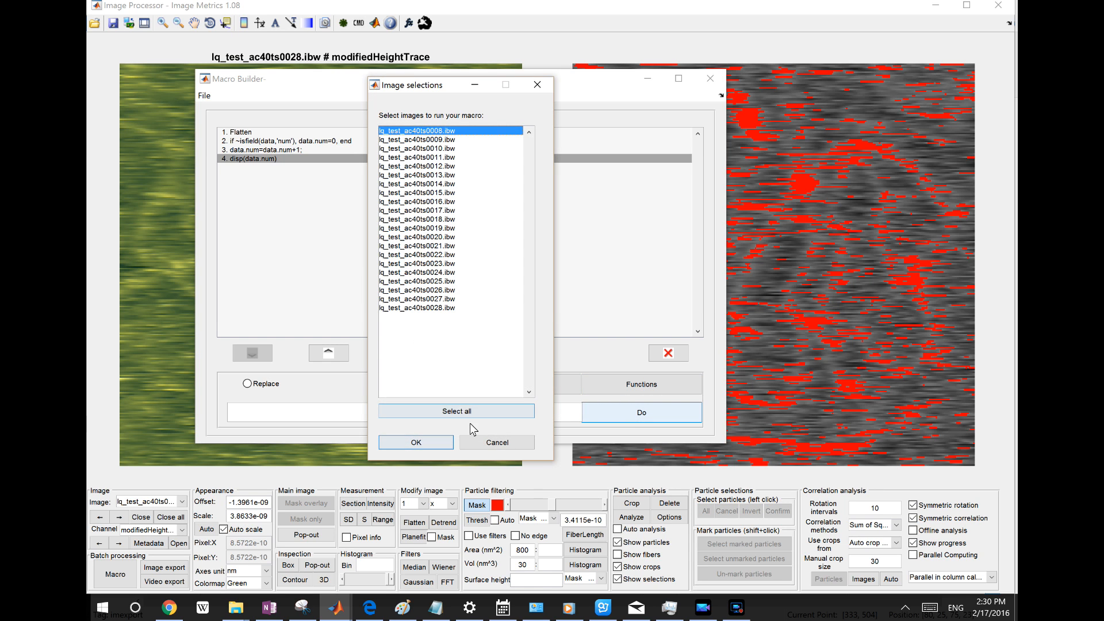
pyautogui.click(446, 440)
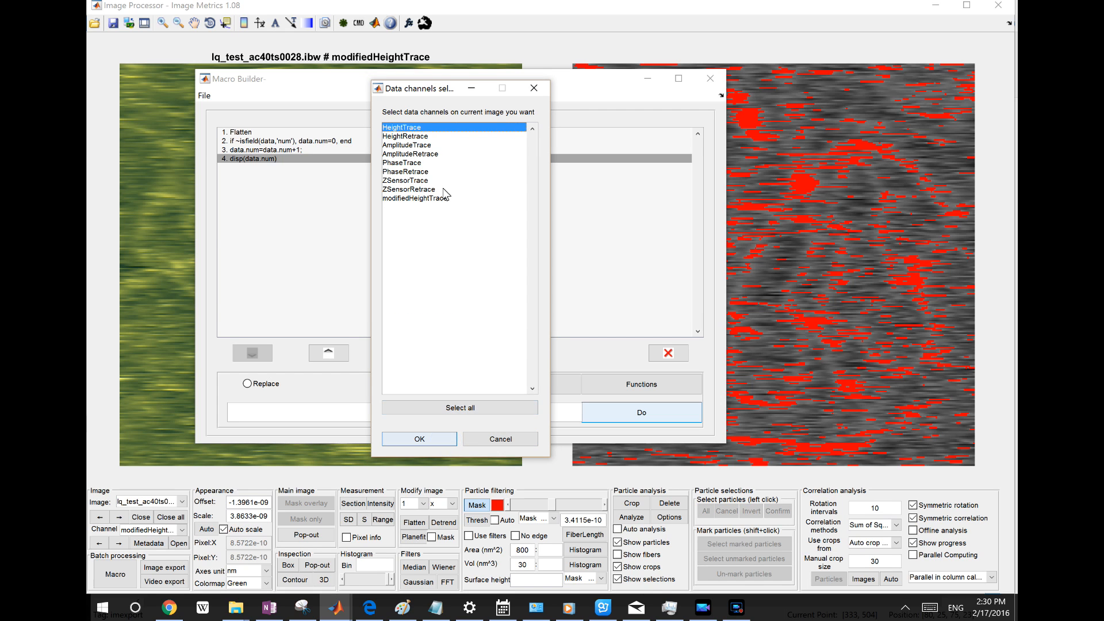
pyautogui.click(483, 442)
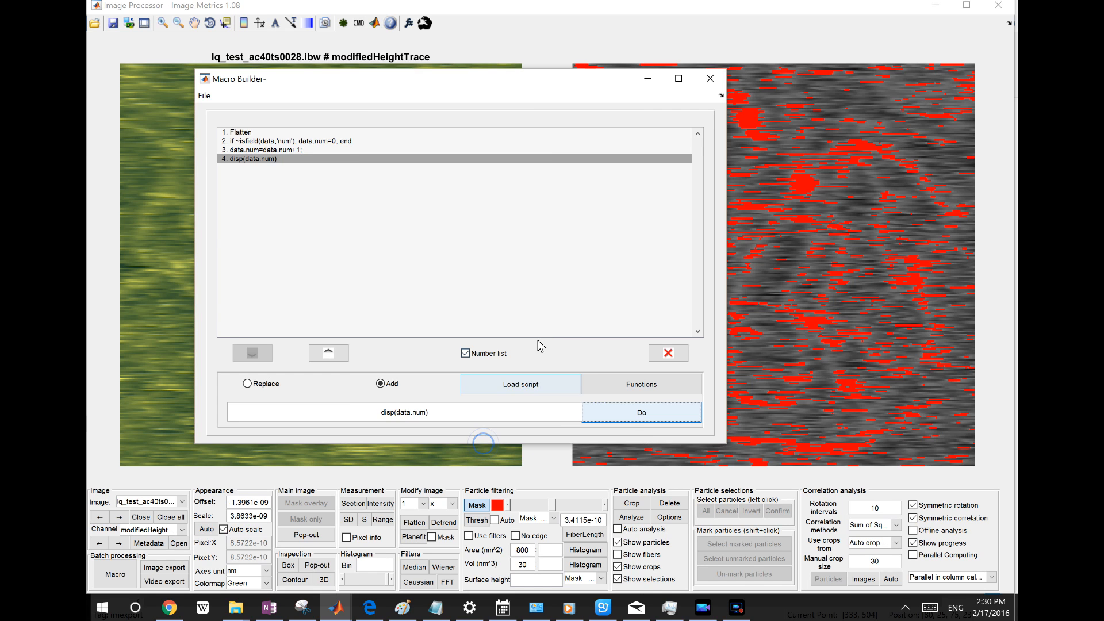